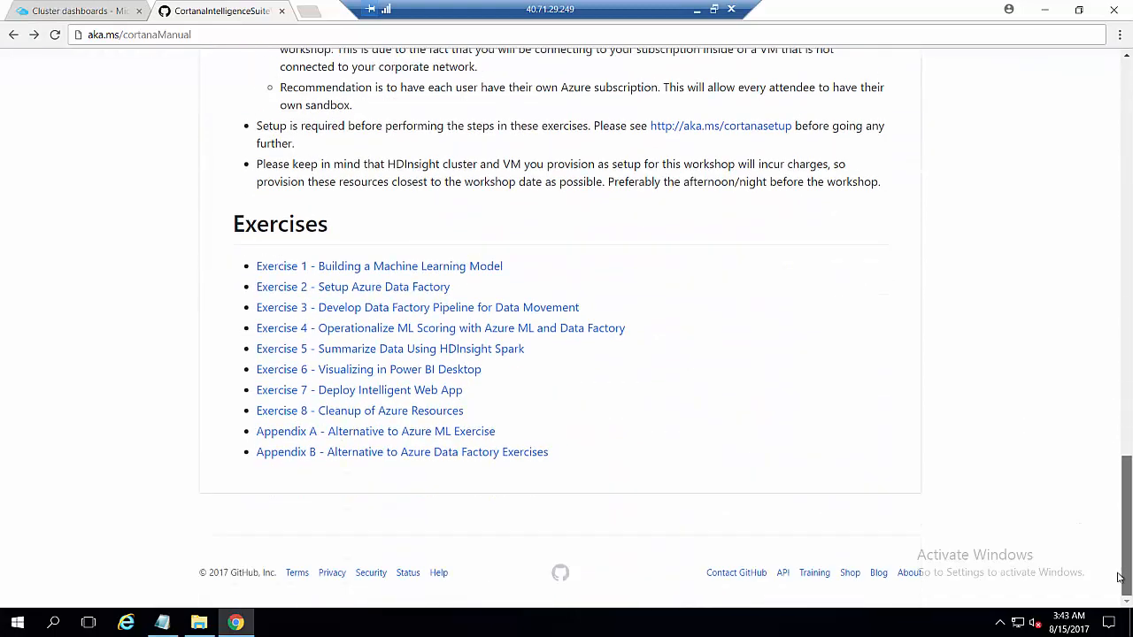
- Open Exercise 6 - Visualizing in Power BI Desktop in the workshop manual and go to its Task 2 on connecting to HDInsight Spark
left_click(445, 372)
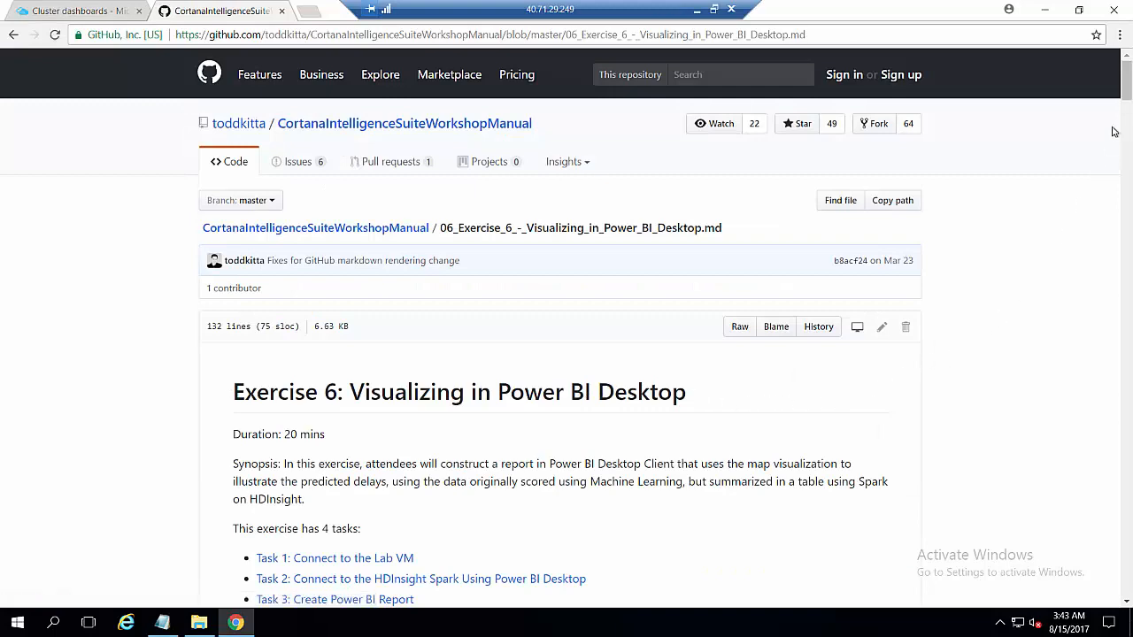
left_click_drag(1125, 93, 1126, 114)
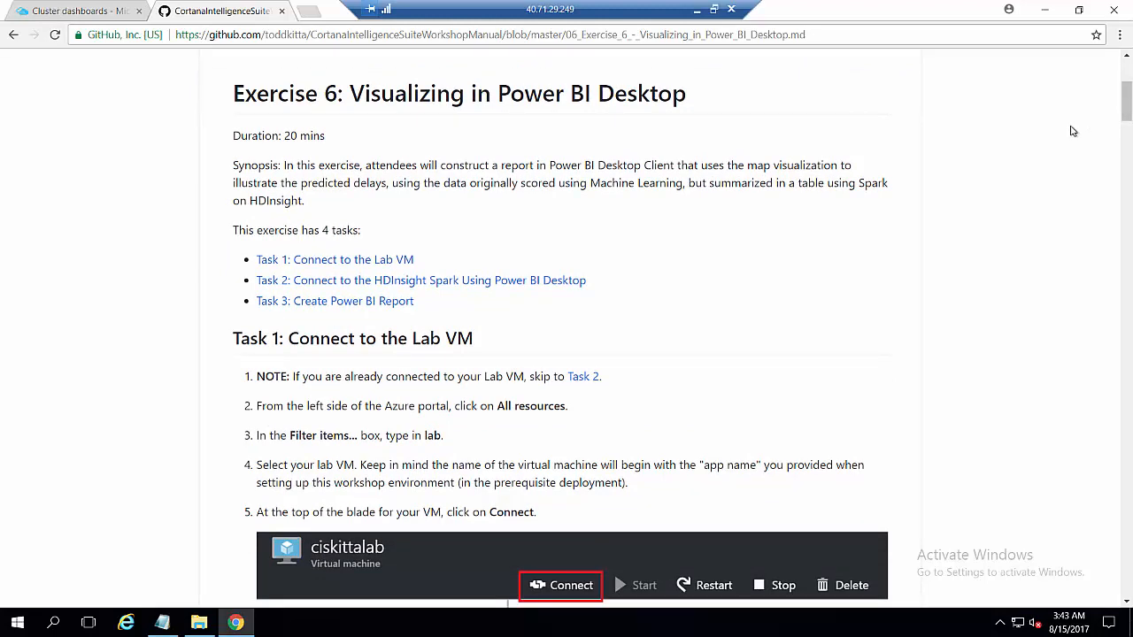
triple_click(681, 258)
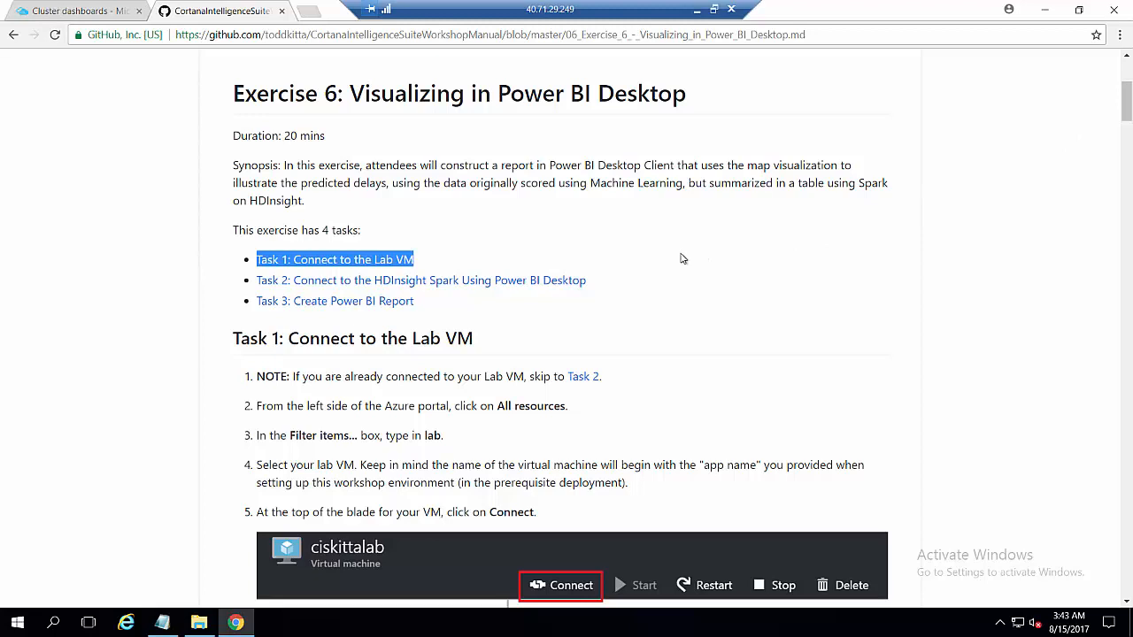
left_click(682, 259)
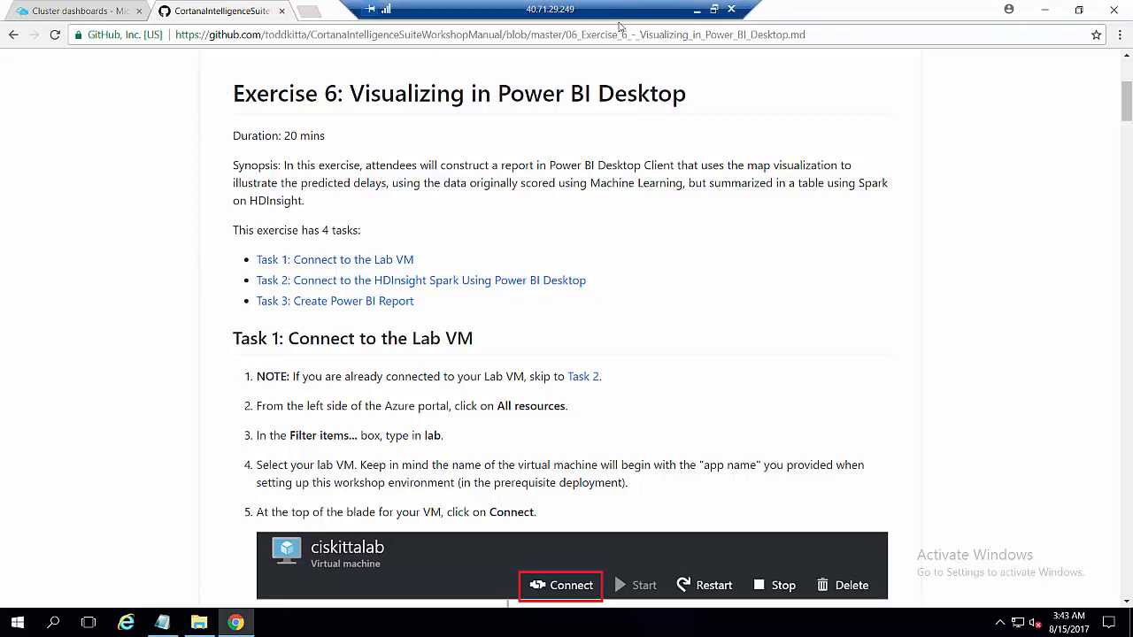
left_click(476, 281)
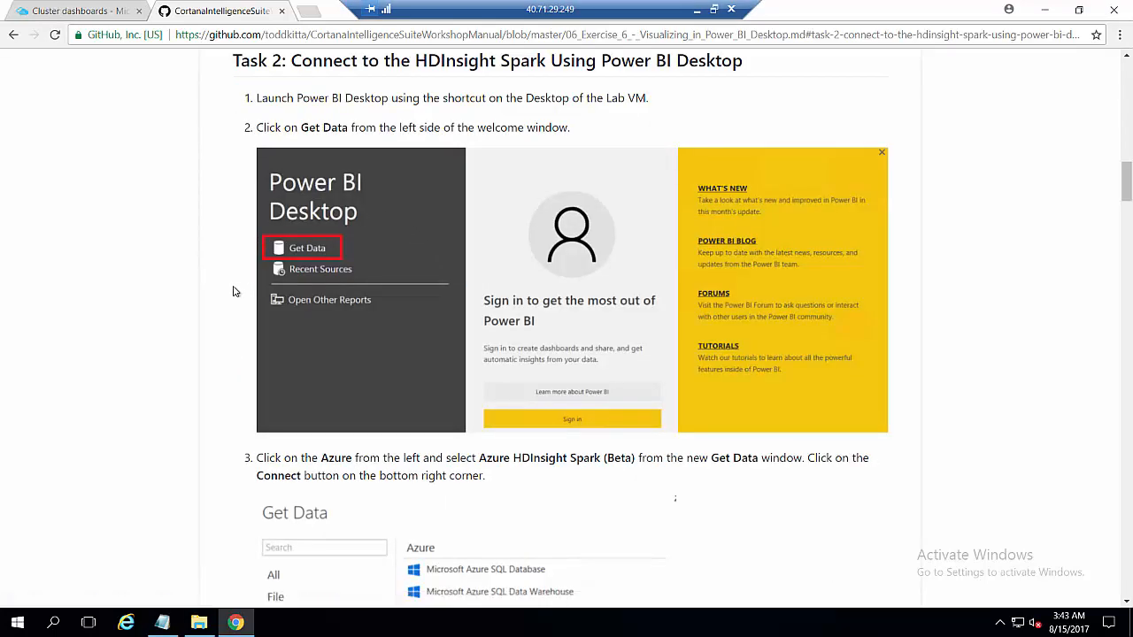
- Search the web for "power bi desktop" in a new browser tab and open Microsoft's Power BI Desktop download page
left_click(308, 10)
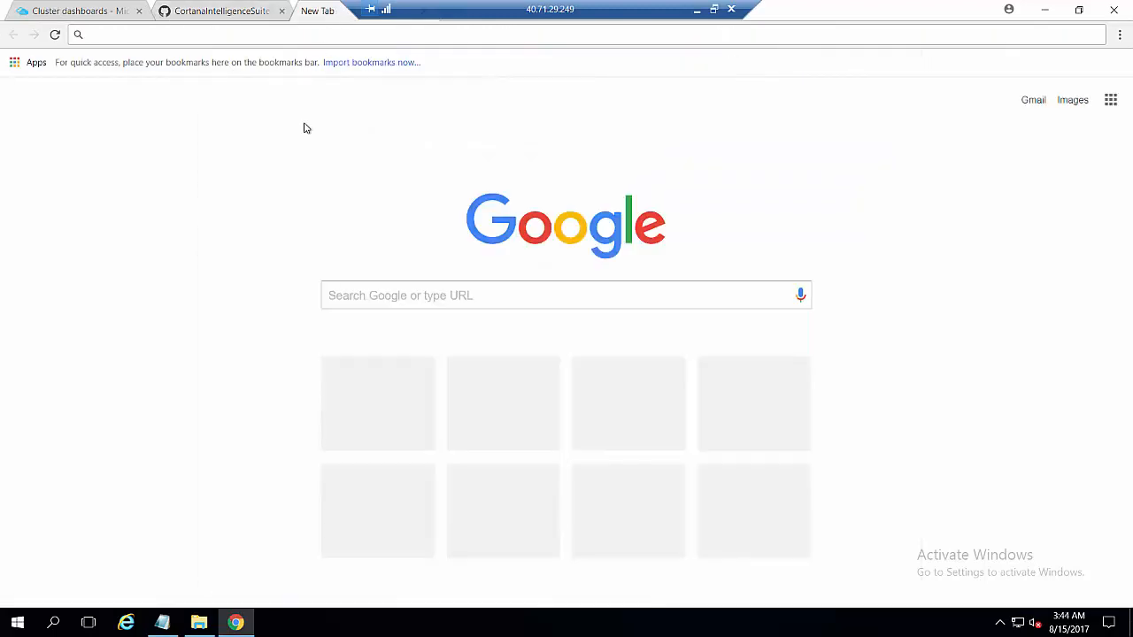
type("power bi d")
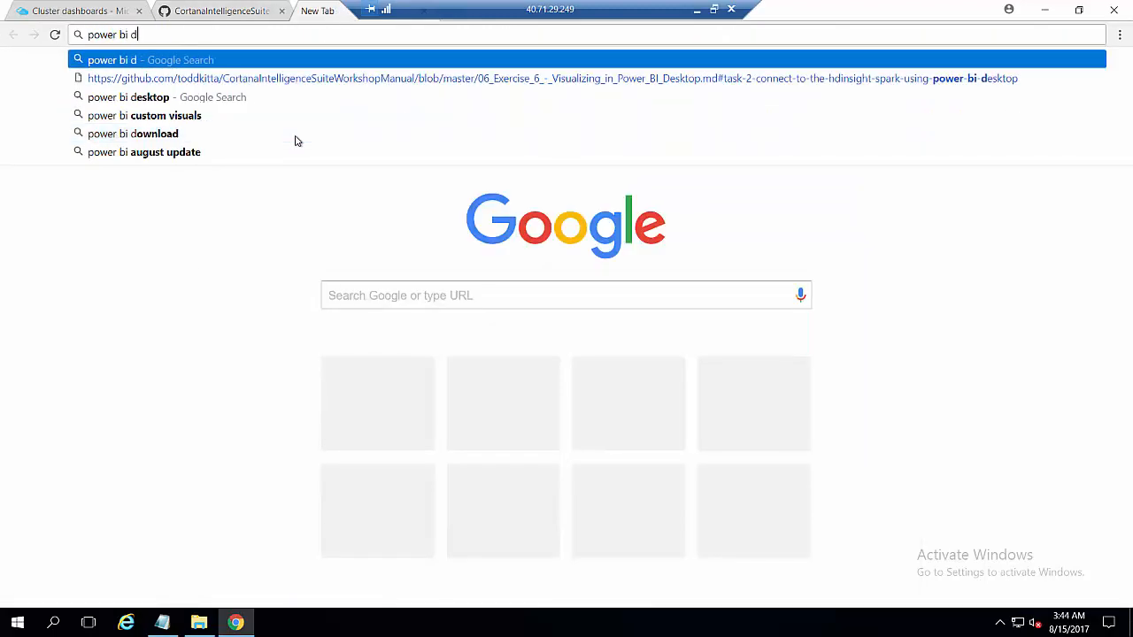
type("esktop")
key("Return")
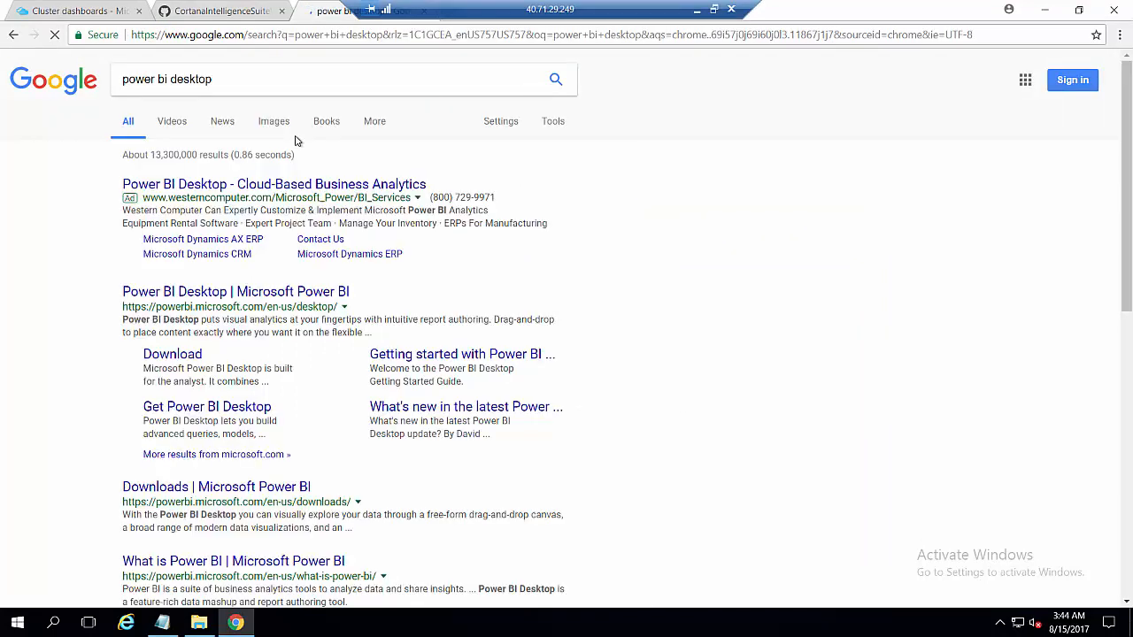
left_click(176, 355)
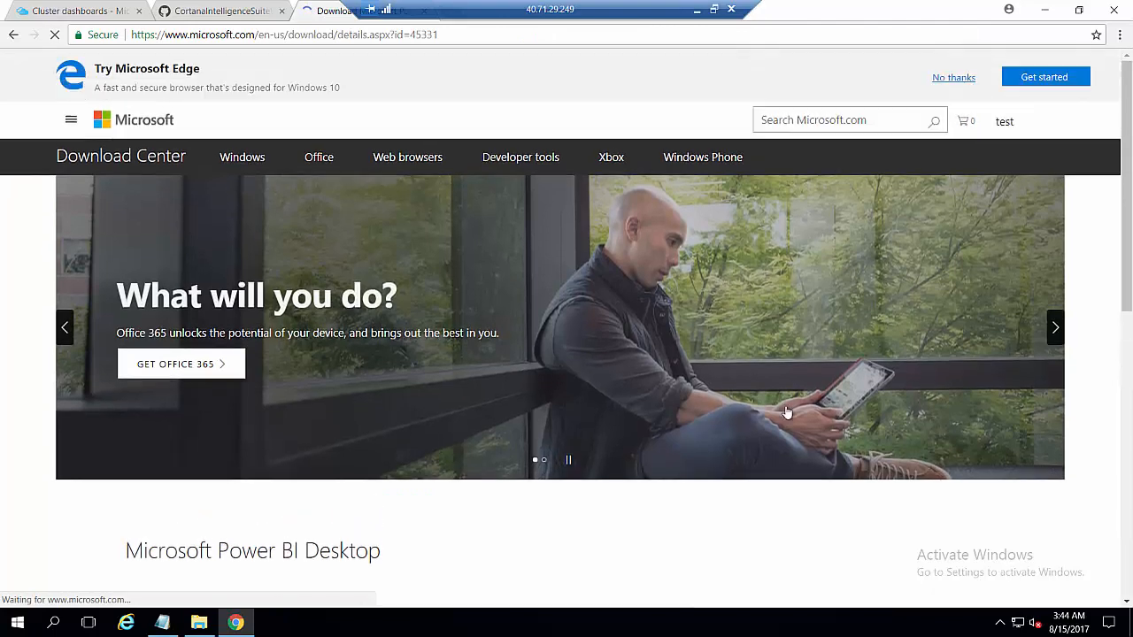
- Download the 64-bit installer PBIDesktop_x64.msi from the Microsoft Download Center and close the download page
left_click_drag(1126, 221, 1127, 411)
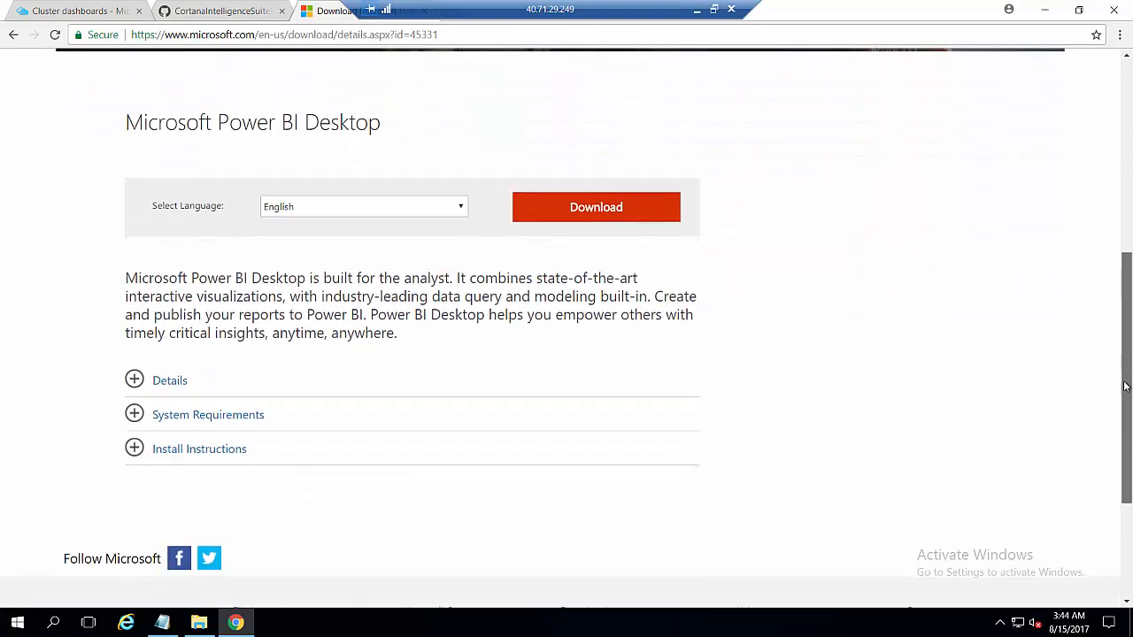
left_click(603, 220)
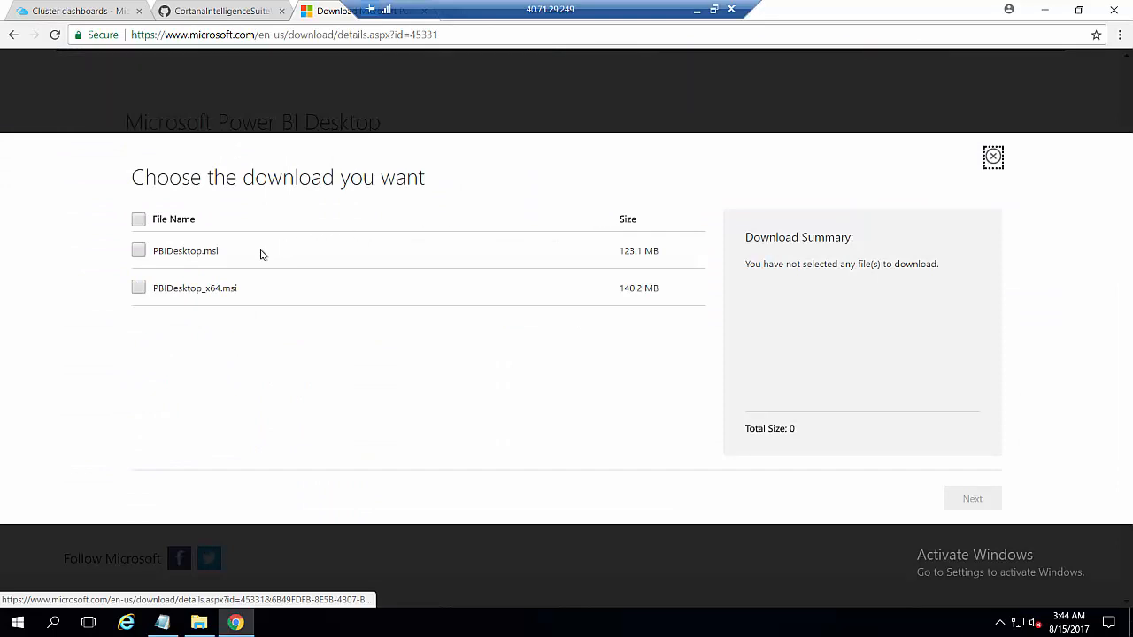
left_click(139, 289)
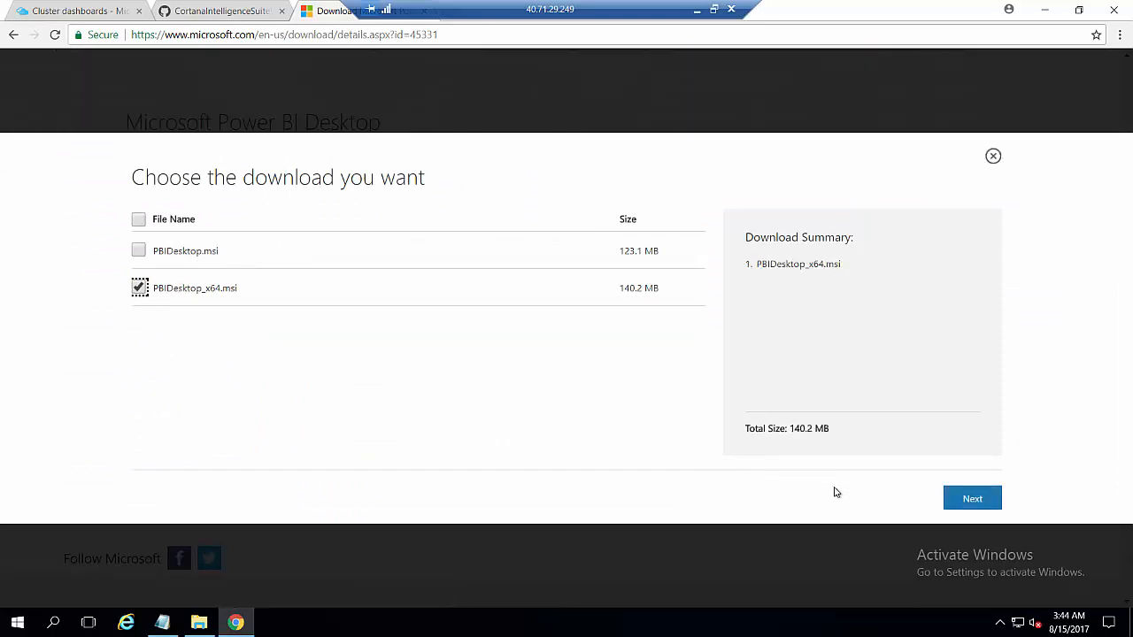
left_click(966, 503)
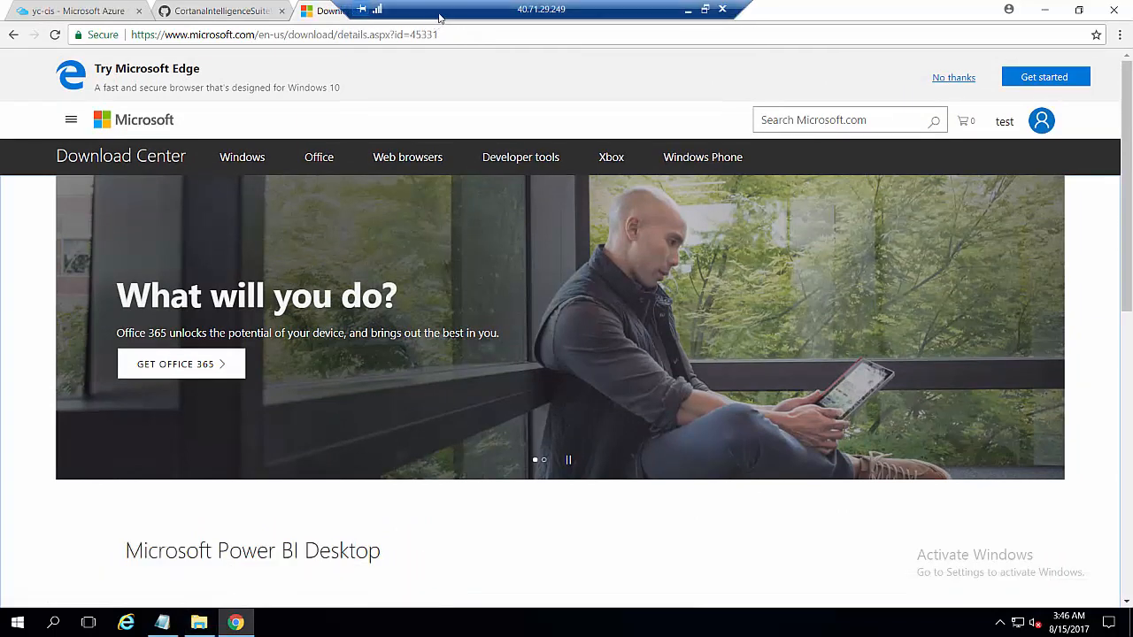
left_click(424, 11)
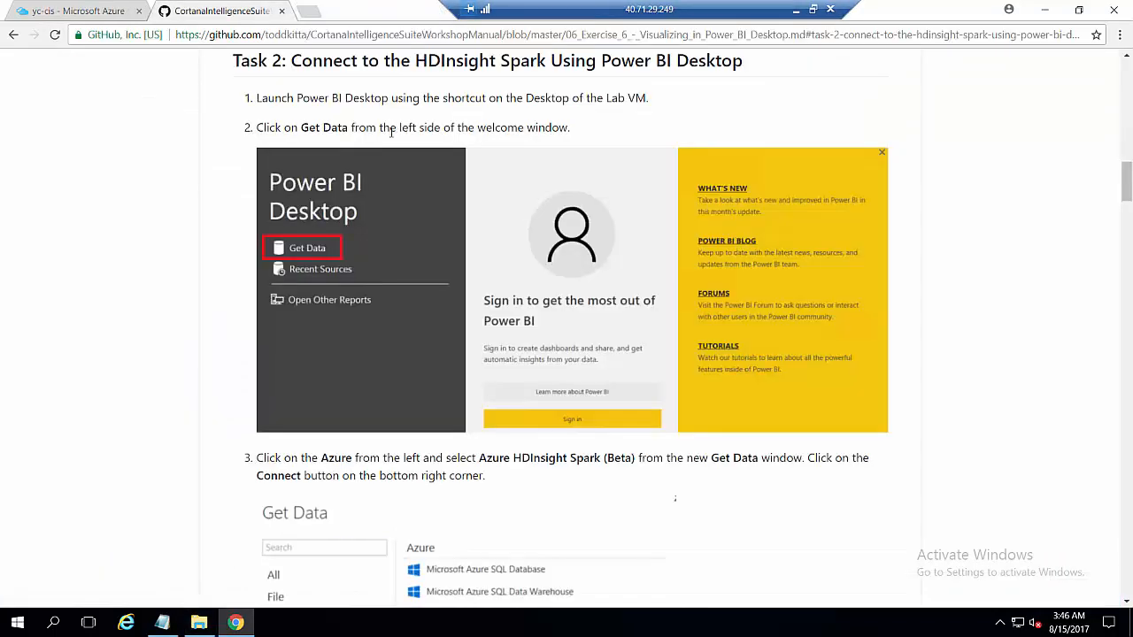
- Run PBIDesktop_x64.msi from the Downloads folder, close the folder window and minimize the browser
left_click(198, 622)
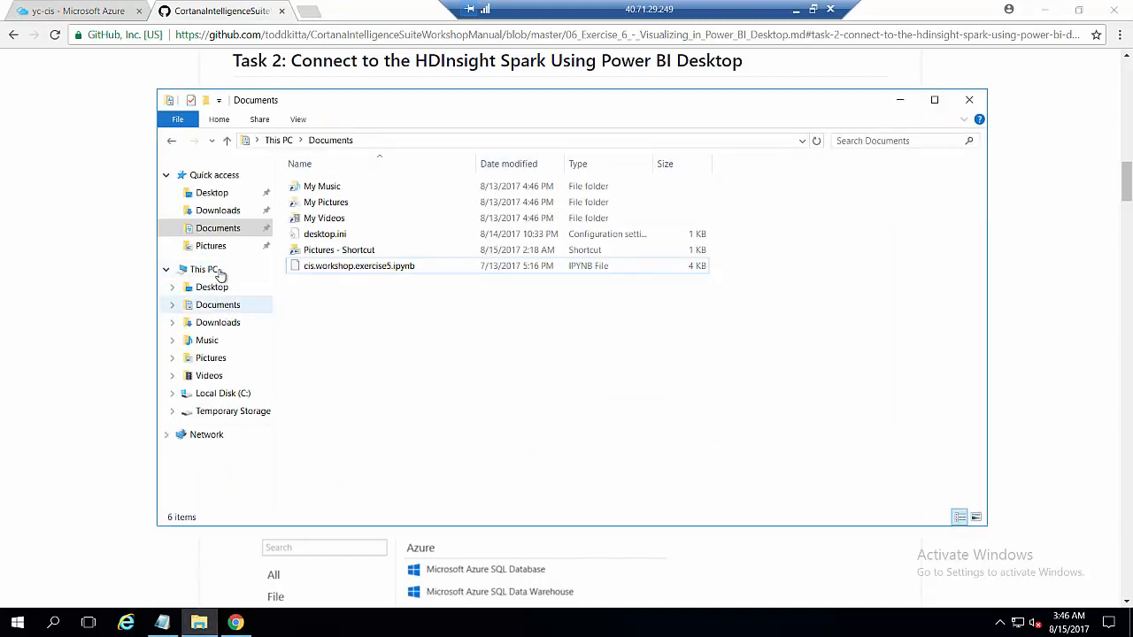
left_click(216, 210)
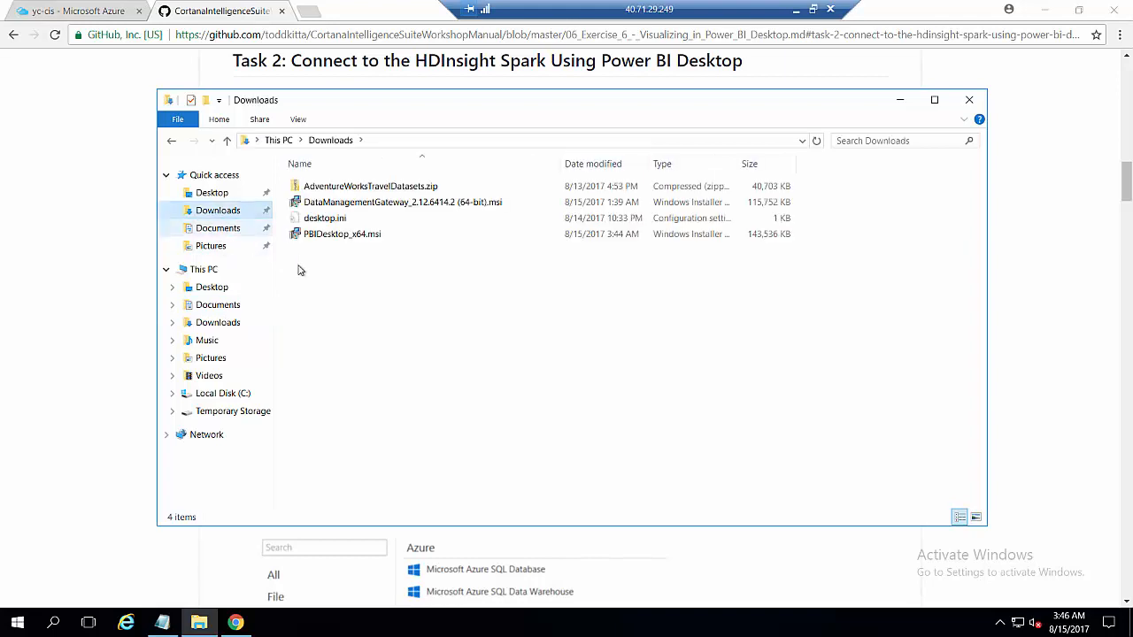
double_click(346, 237)
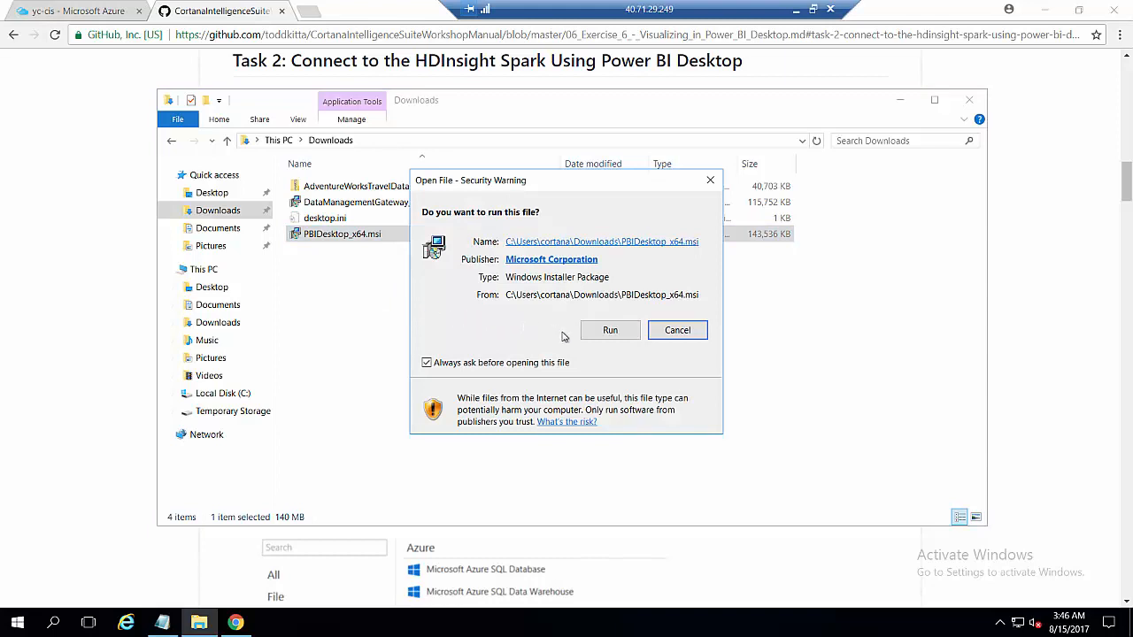
left_click(608, 331)
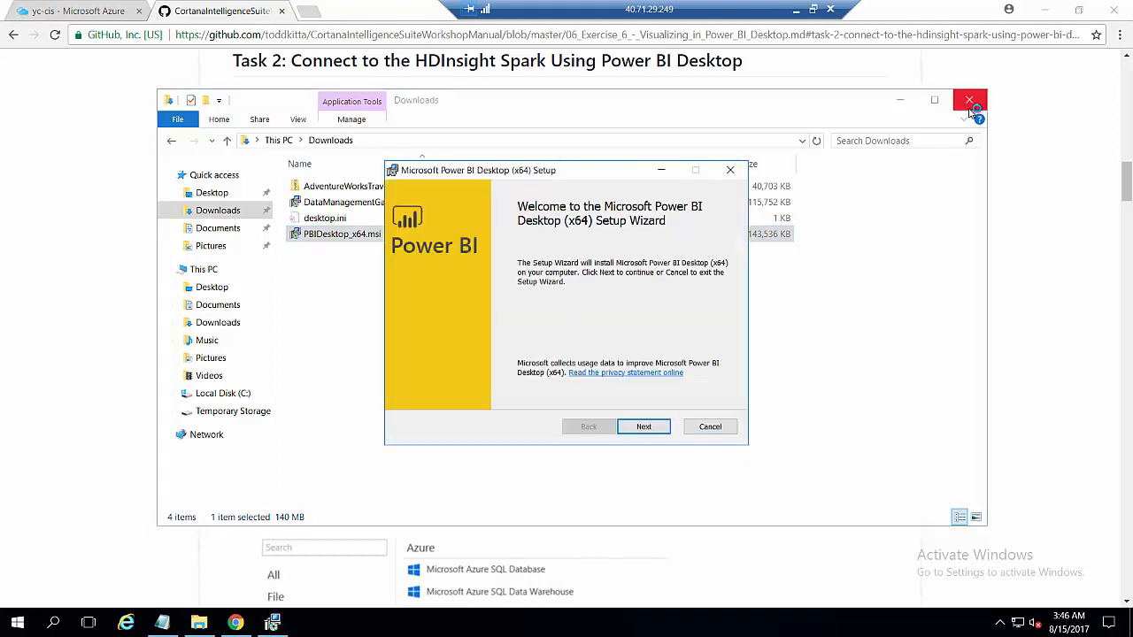
left_click(970, 101)
left_click(1044, 10)
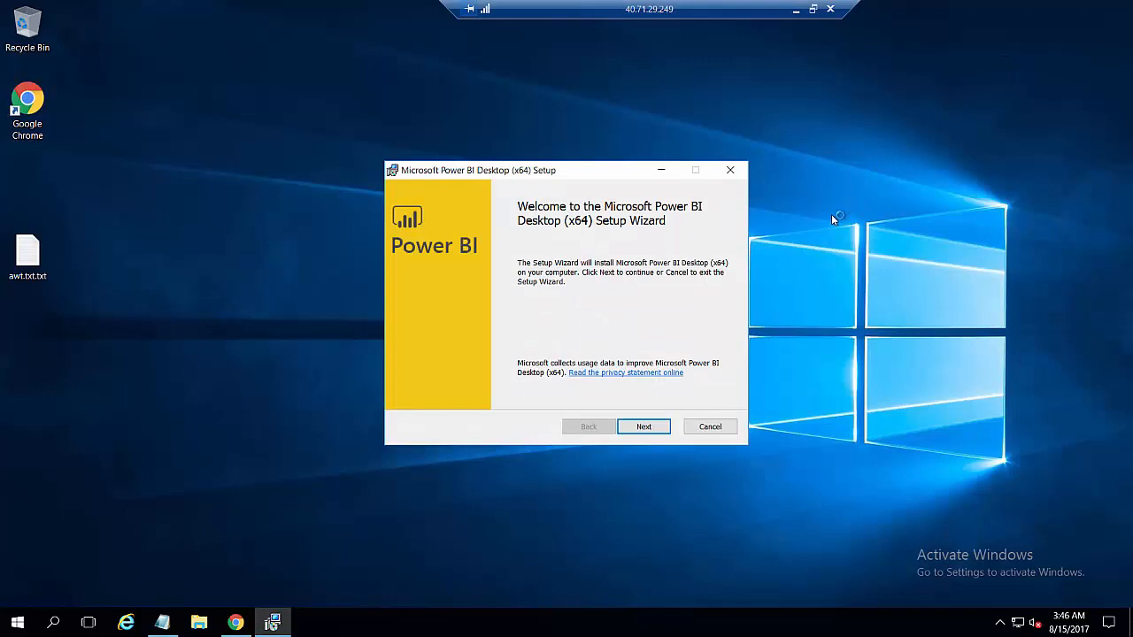
- Accept the license terms, install Power BI Desktop with a desktop shortcut, and finish the setup with the program launching
left_click(639, 429)
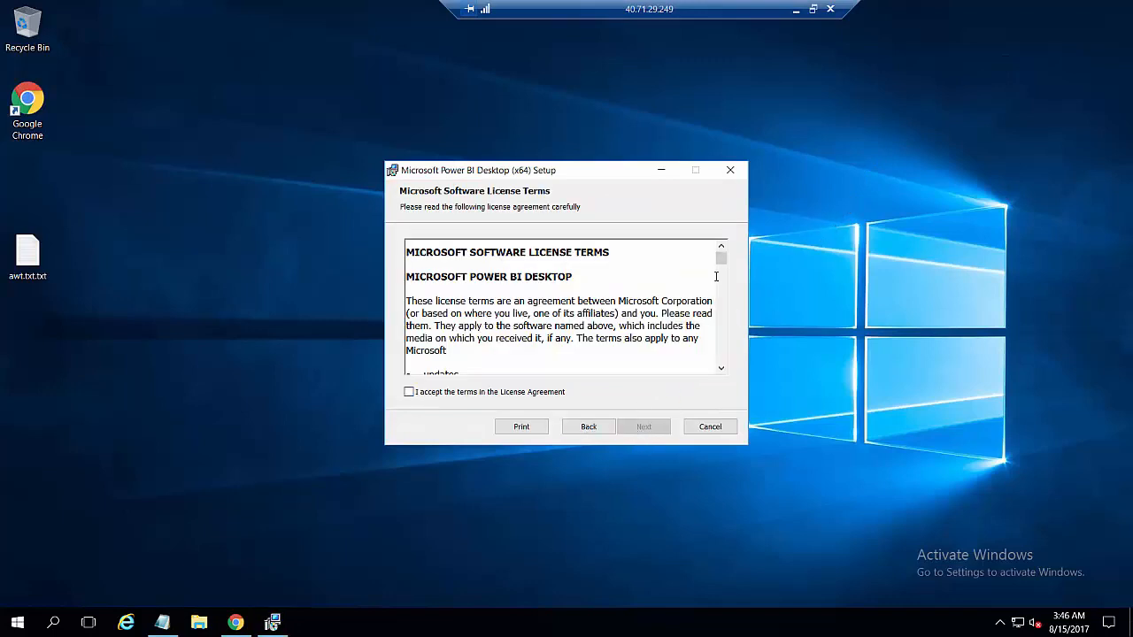
left_click_drag(722, 257, 722, 367)
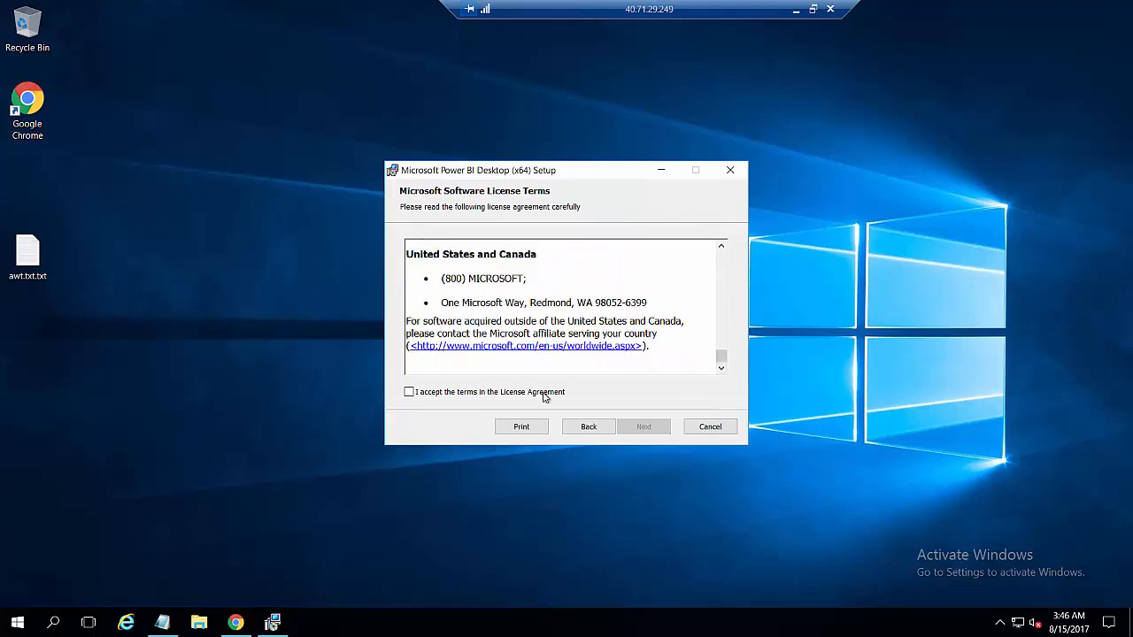
left_click(409, 392)
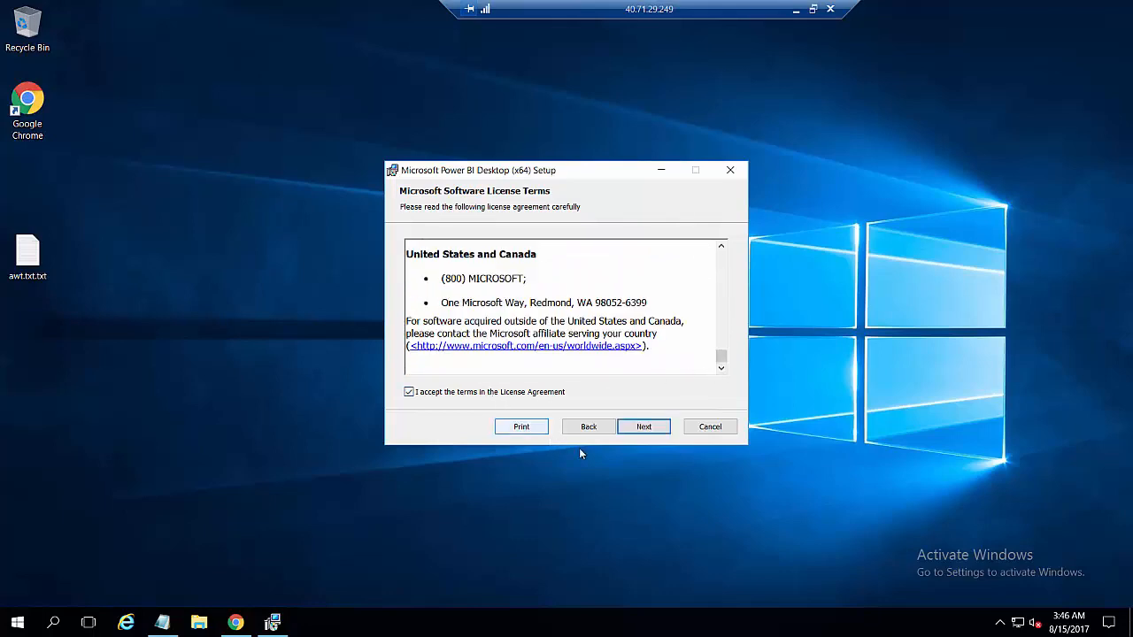
left_click(645, 429)
left_click(646, 430)
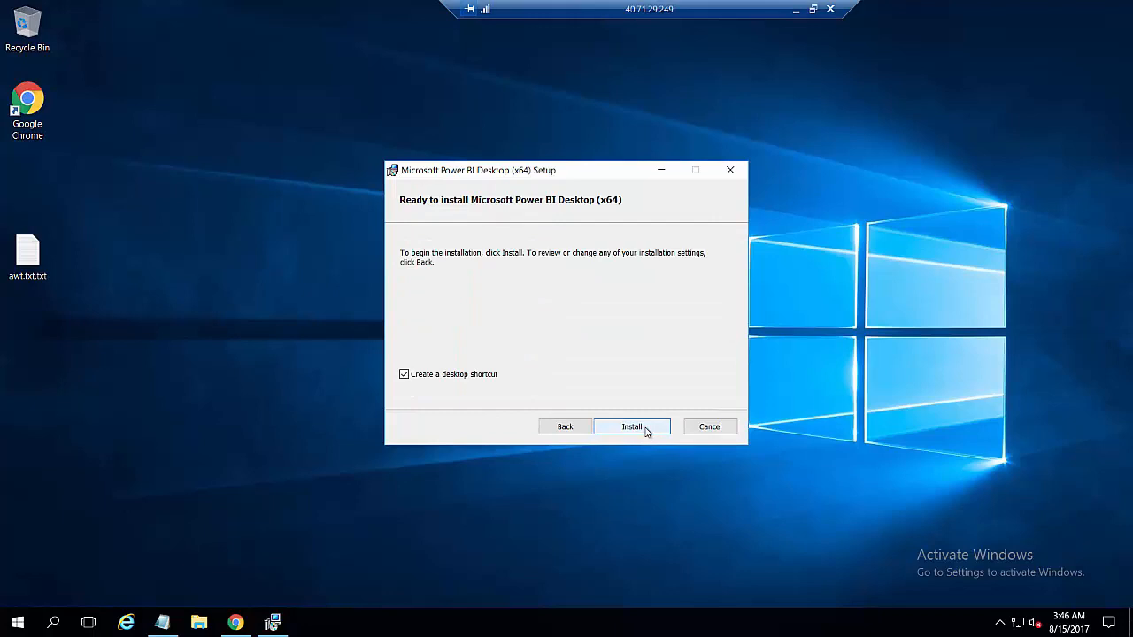
left_click(646, 428)
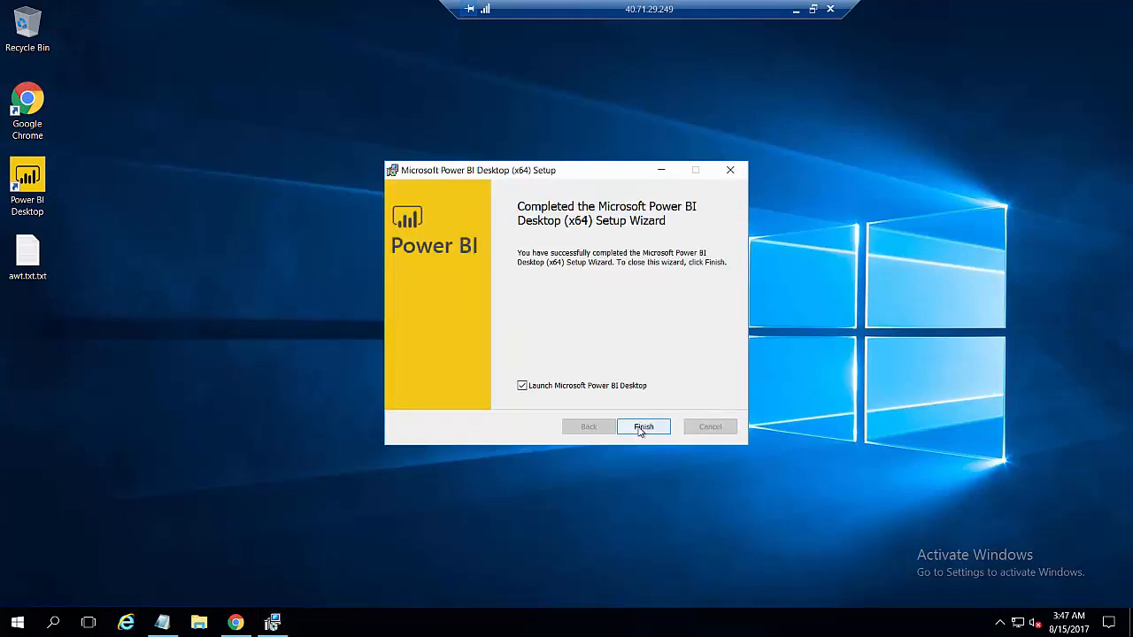
left_click(640, 430)
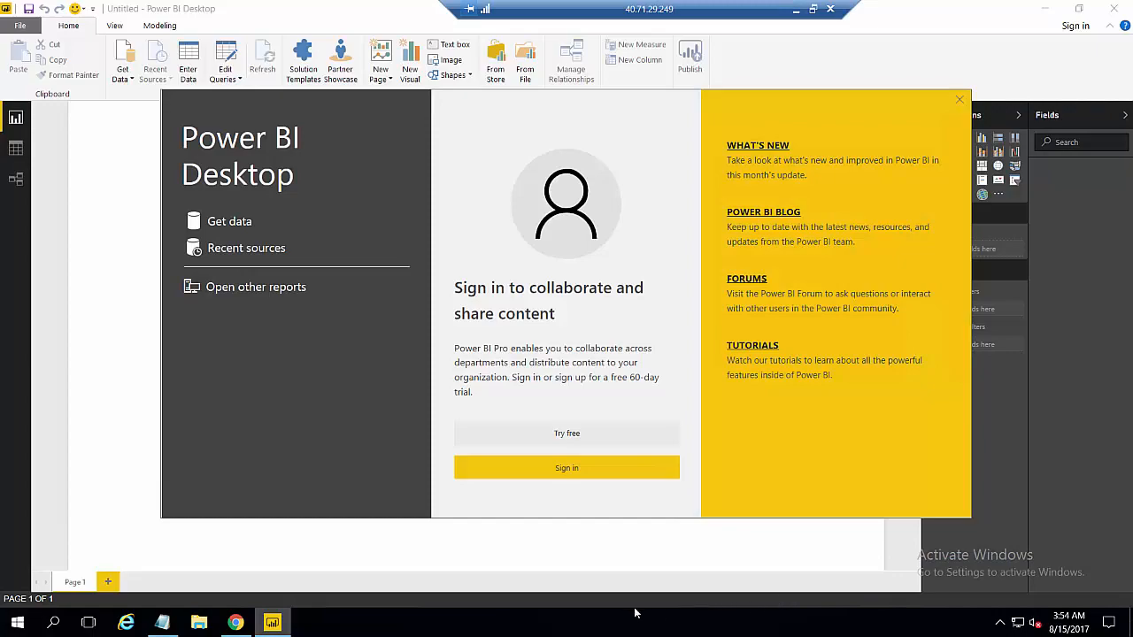
- Switch to Chrome and review the Task 2 instructions through the start of Task 3, then return to Power BI Desktop
left_click(236, 622)
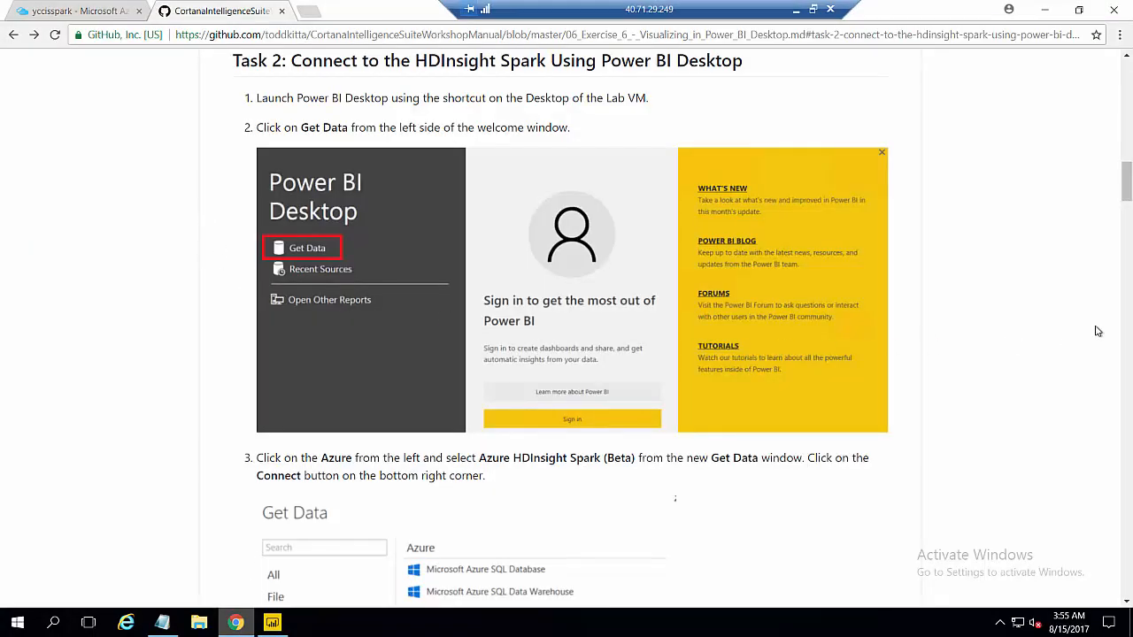
left_click_drag(1128, 194, 1128, 206)
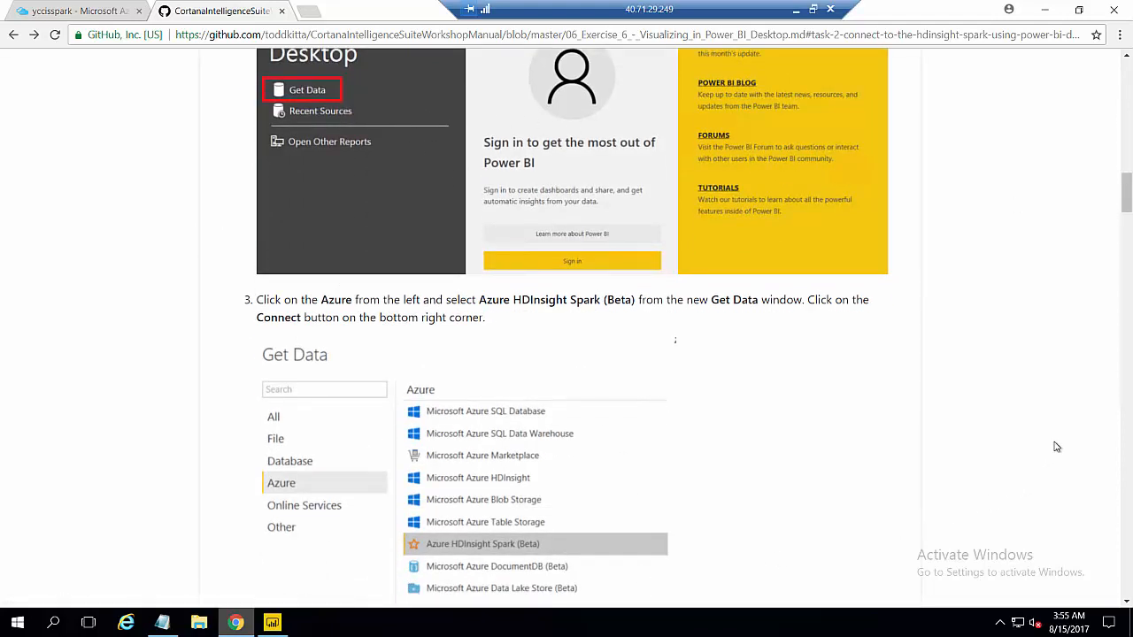
left_click_drag(1125, 193, 1126, 216)
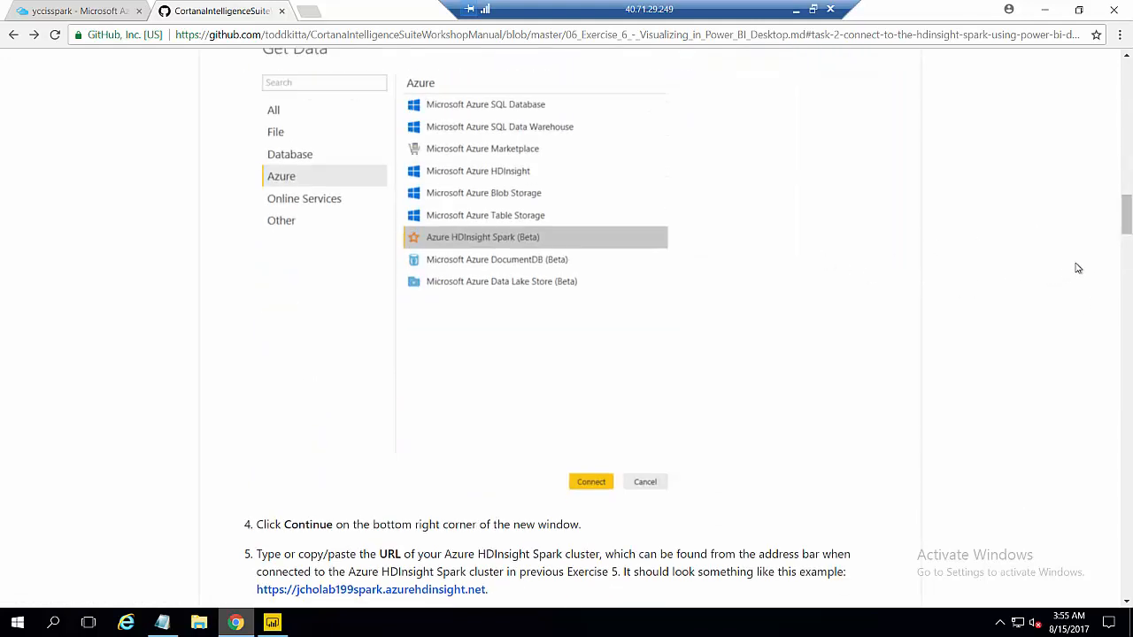
left_click_drag(1128, 213, 1128, 238)
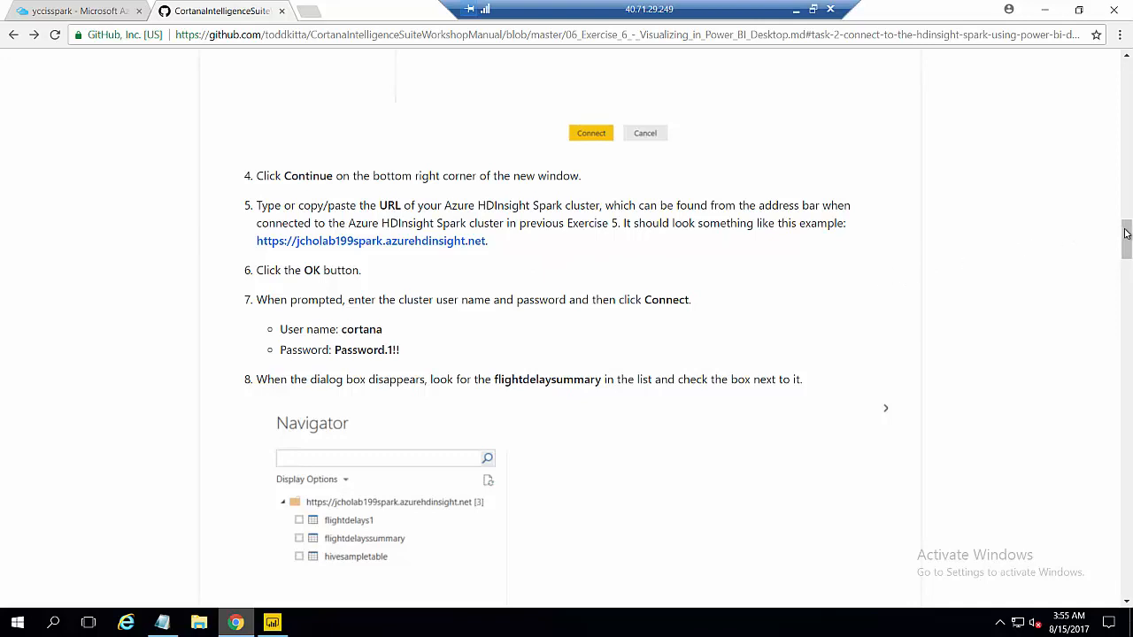
left_click_drag(1122, 251, 1122, 289)
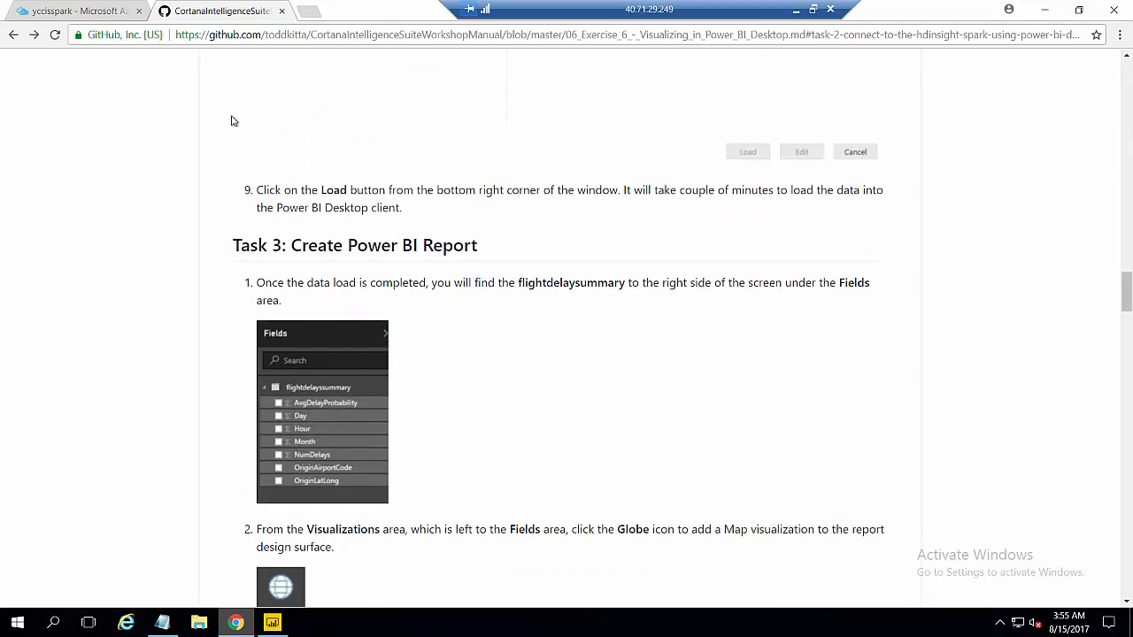
left_click(1044, 9)
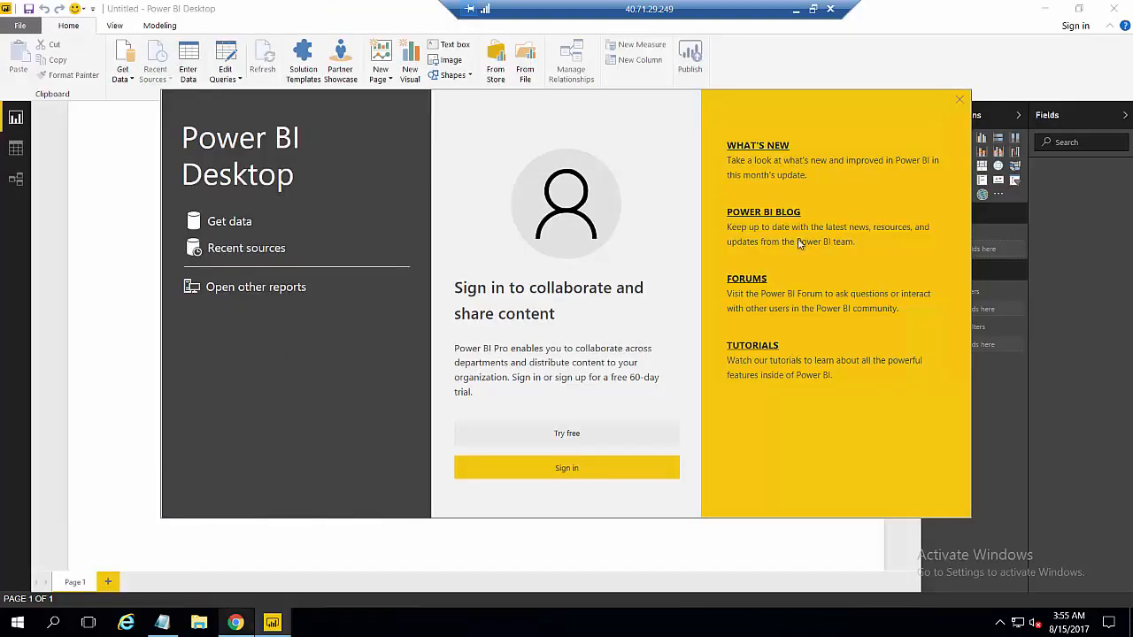
- Start getting data from the Azure HDInsight Spark (Beta) source and continue past the preview connector notice
left_click(230, 222)
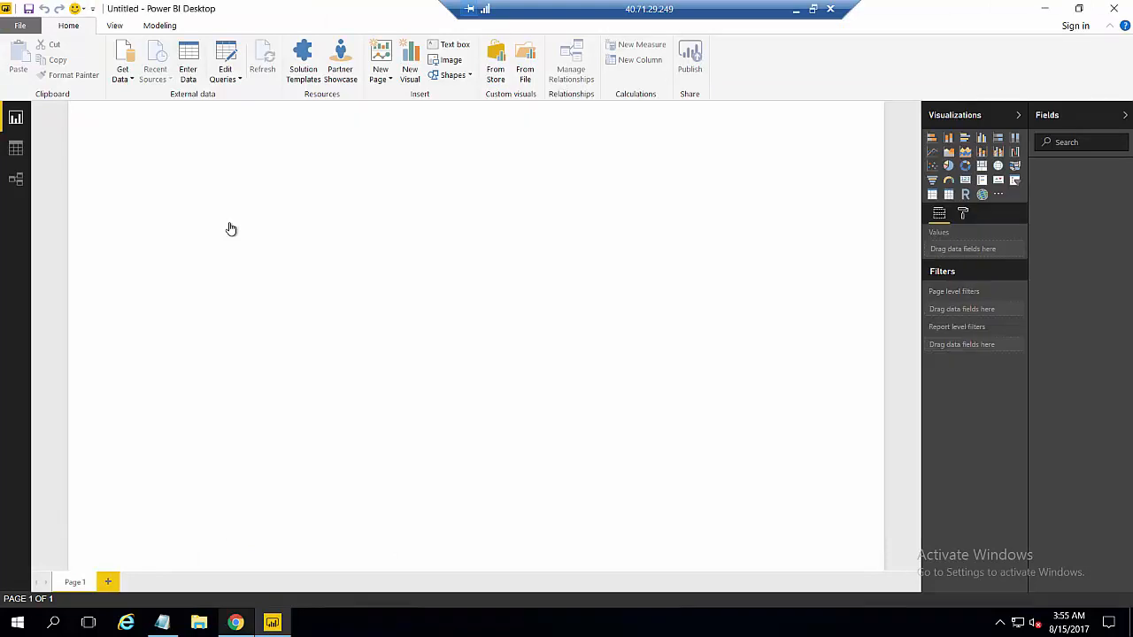
left_click(383, 217)
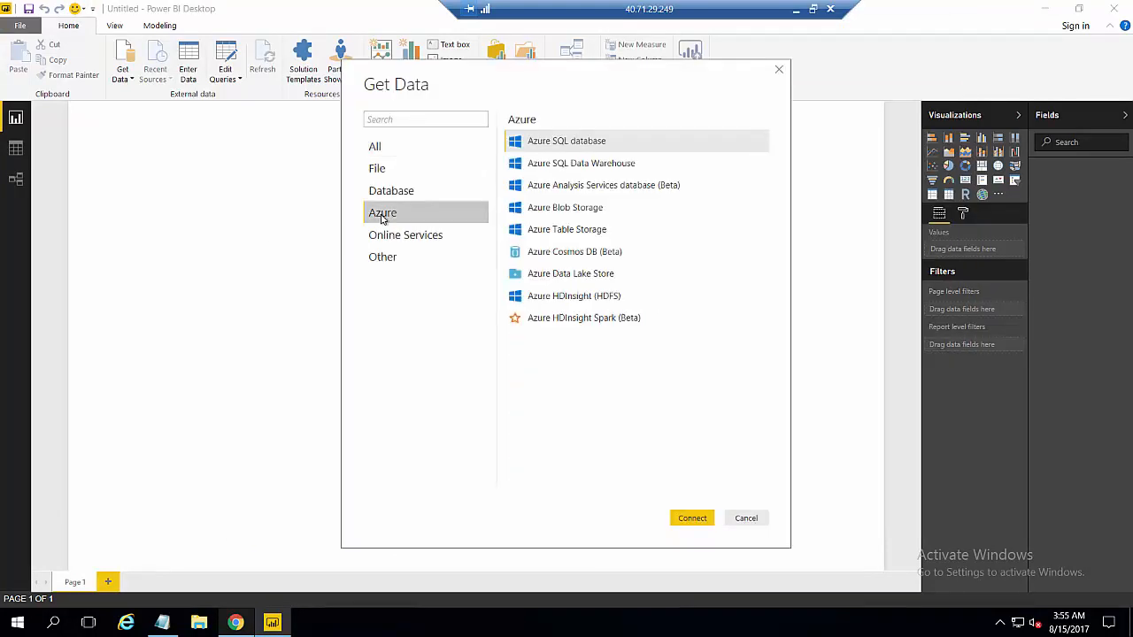
left_click(566, 320)
left_click(694, 520)
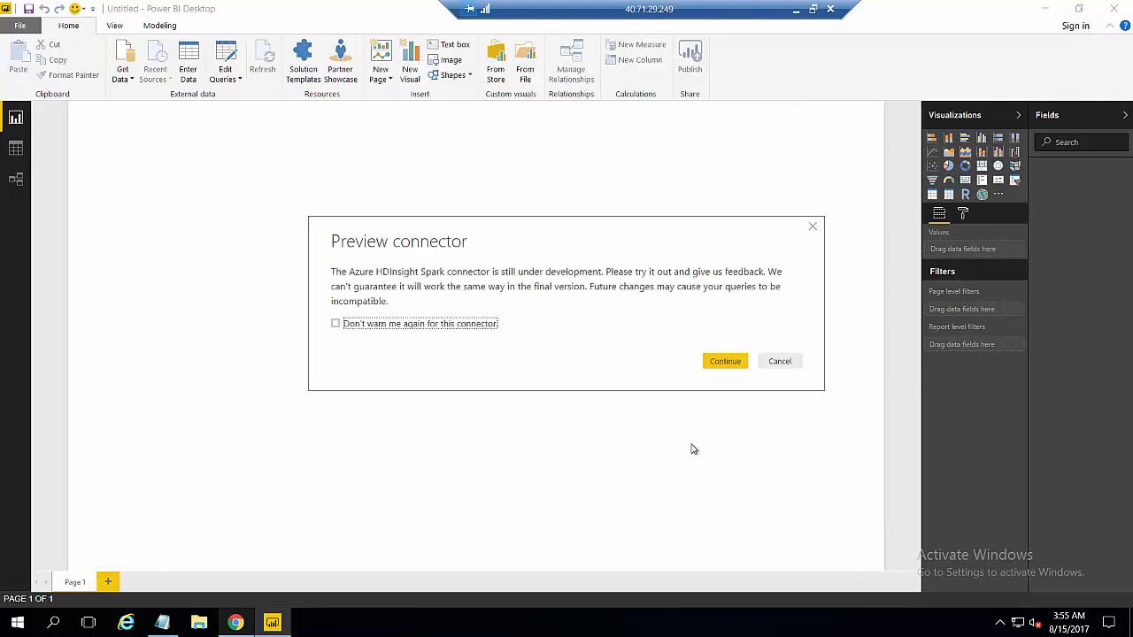
left_click(722, 363)
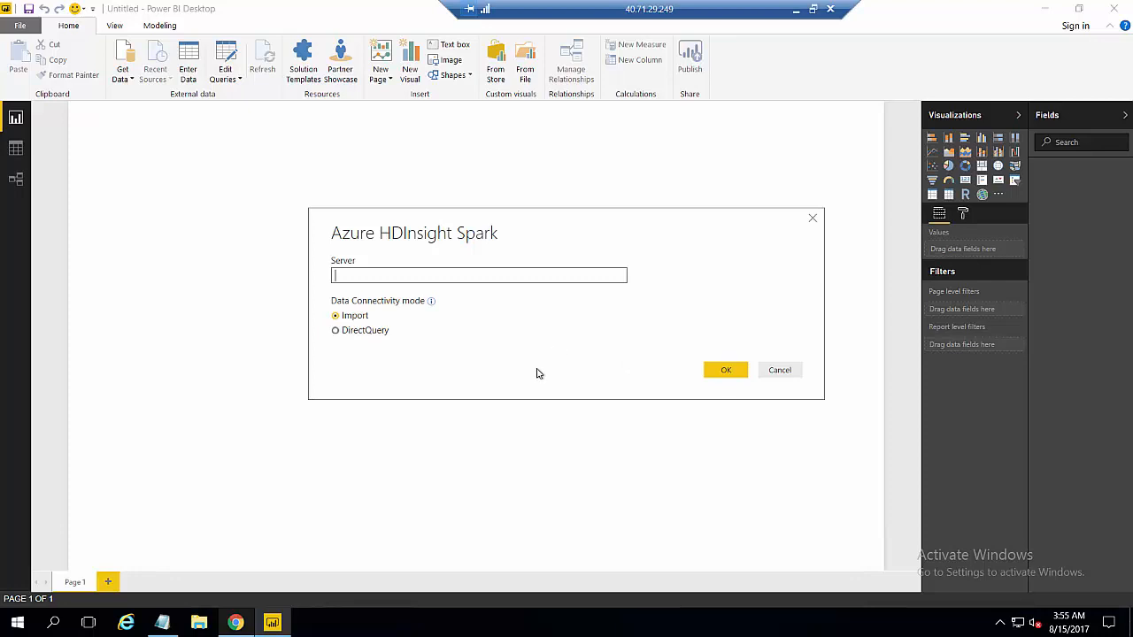
- Switch to Chrome, copy the URL of the yccisspark HDInsight cluster from the Azure portal, and return to Power BI Desktop
left_click(236, 622)
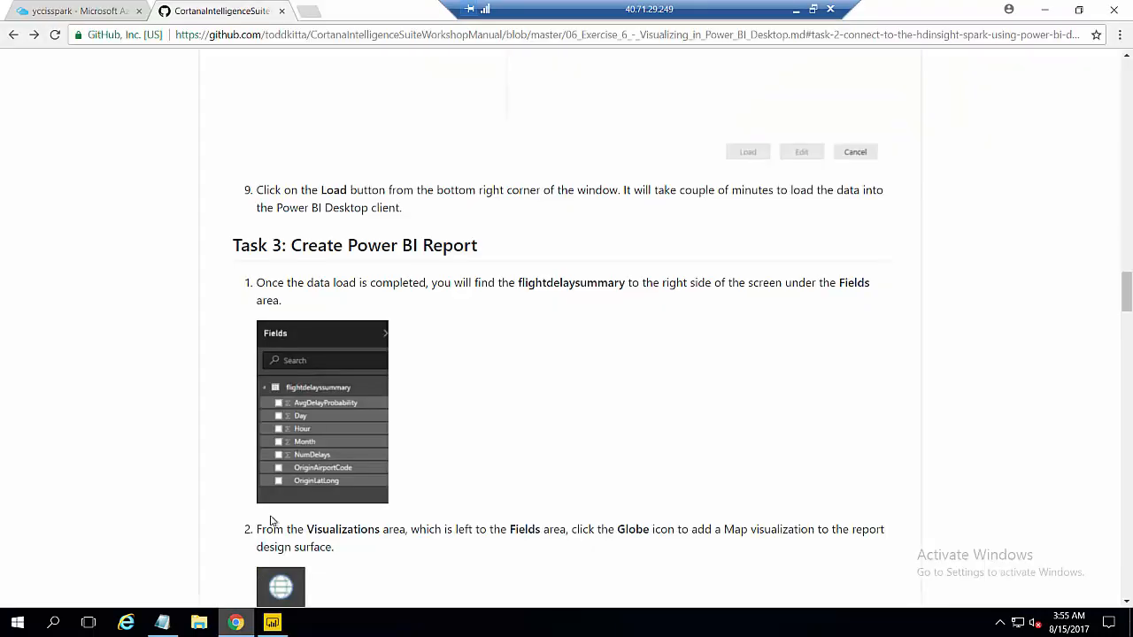
left_click(75, 11)
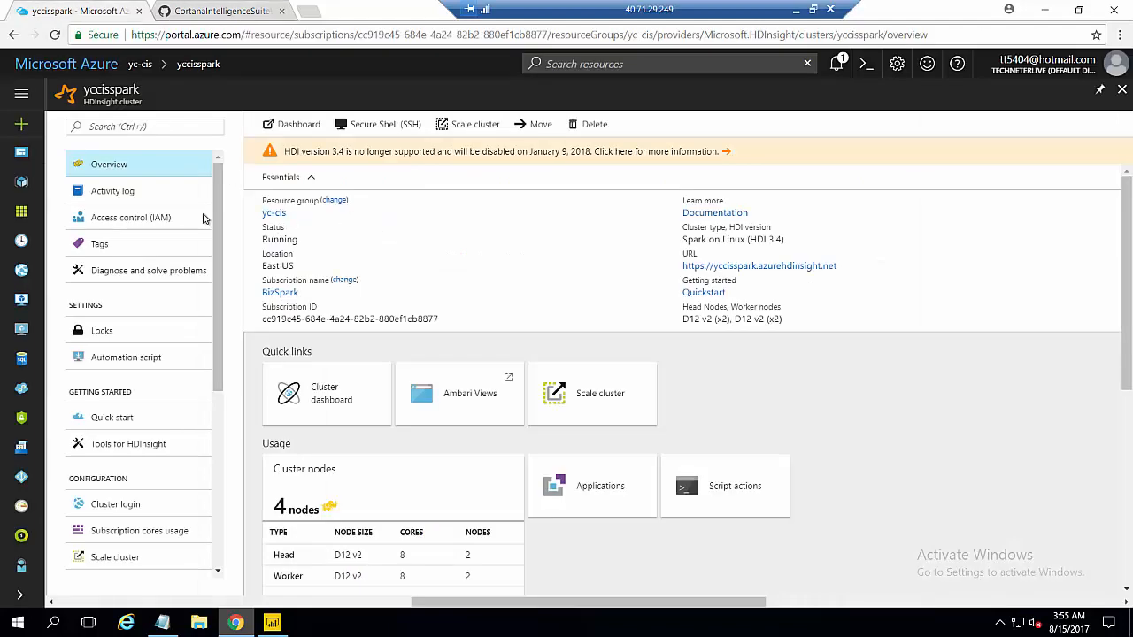
left_click(140, 64)
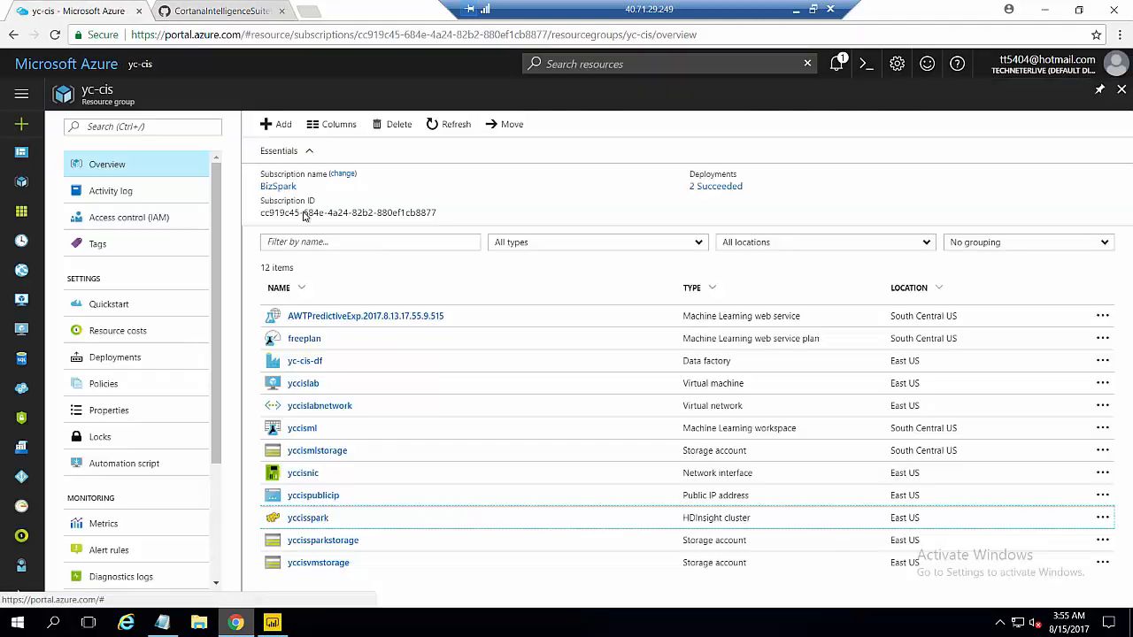
left_click(308, 519)
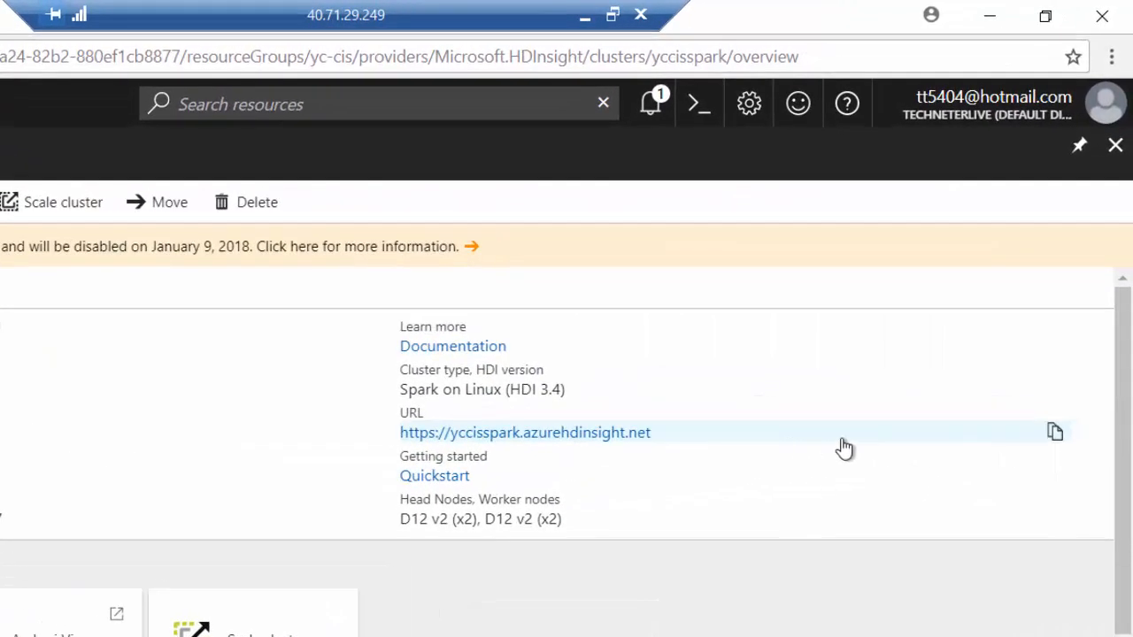
left_click(1053, 434)
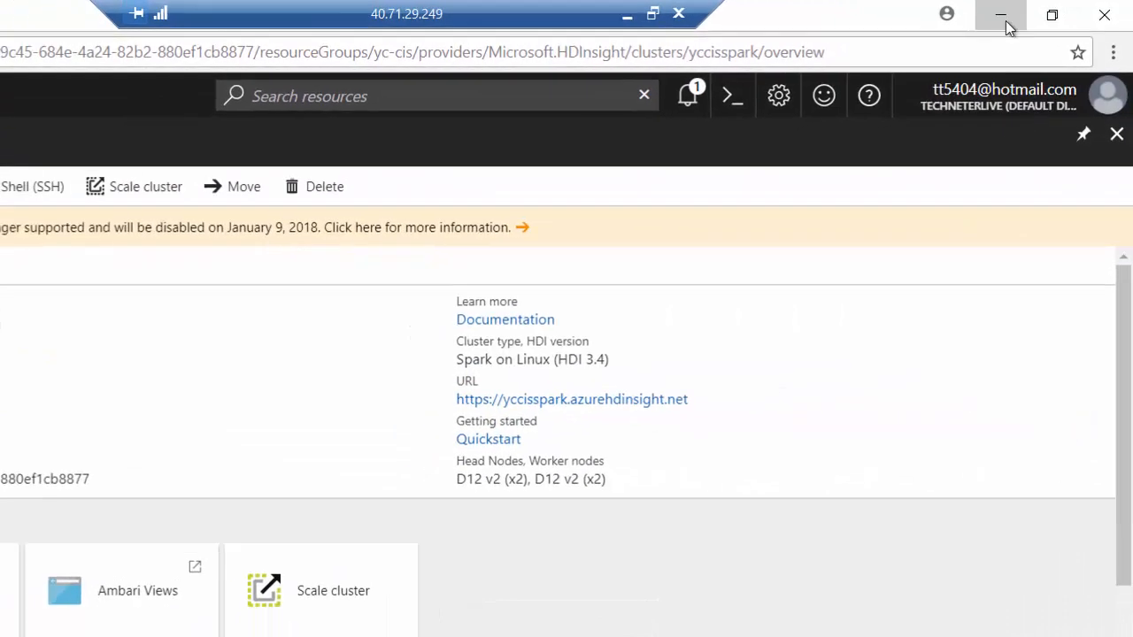
left_click(989, 16)
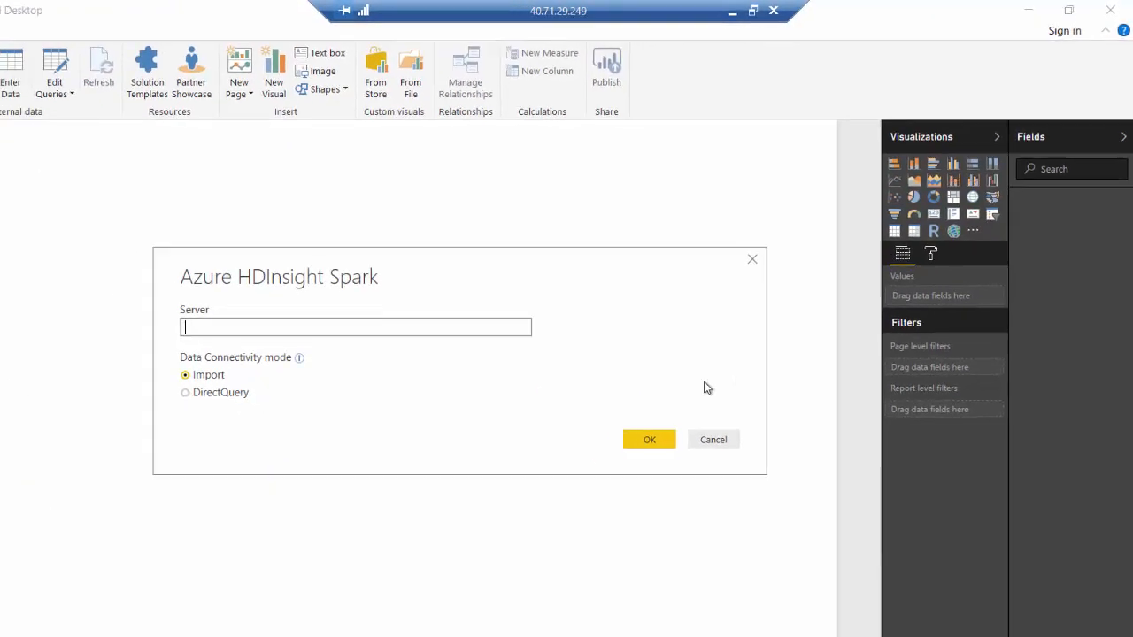
right_click(512, 278)
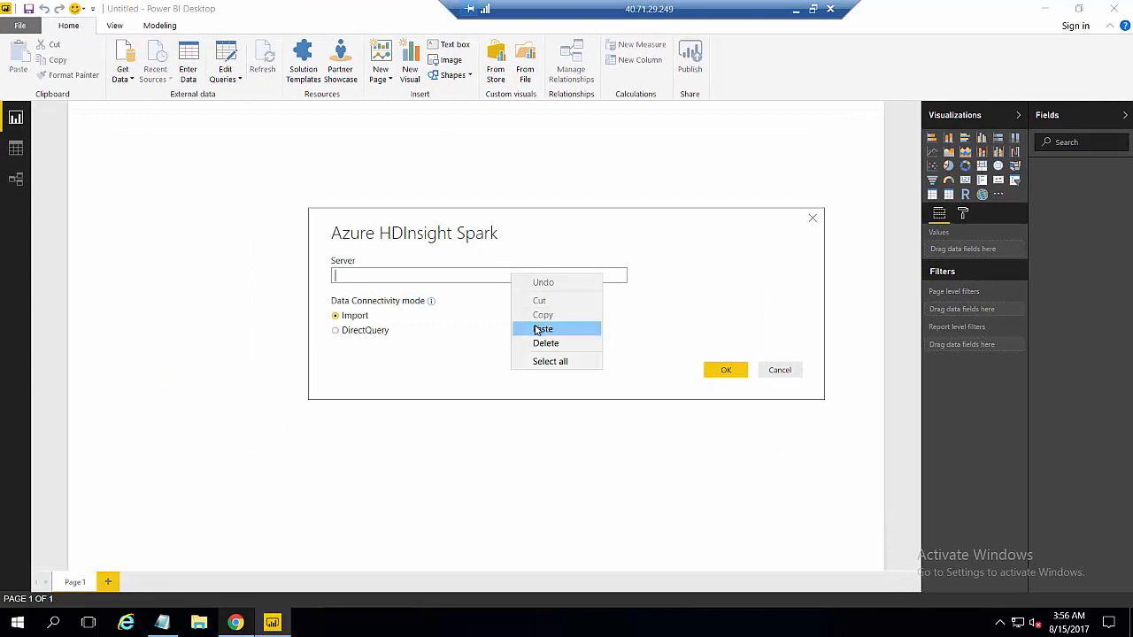
left_click(536, 330)
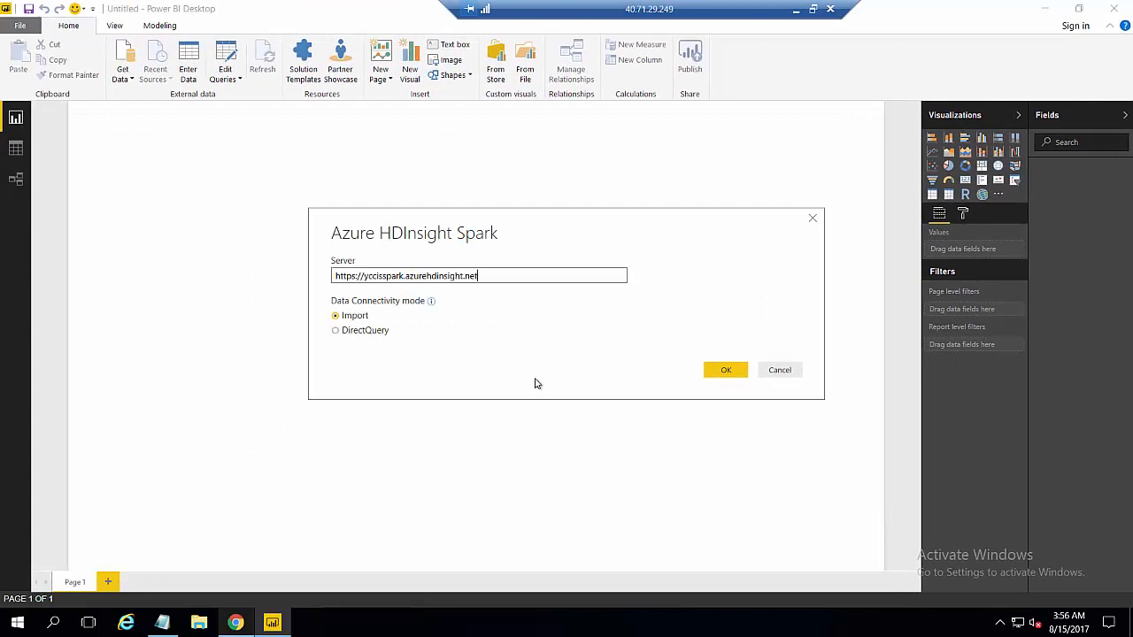
left_click(717, 370)
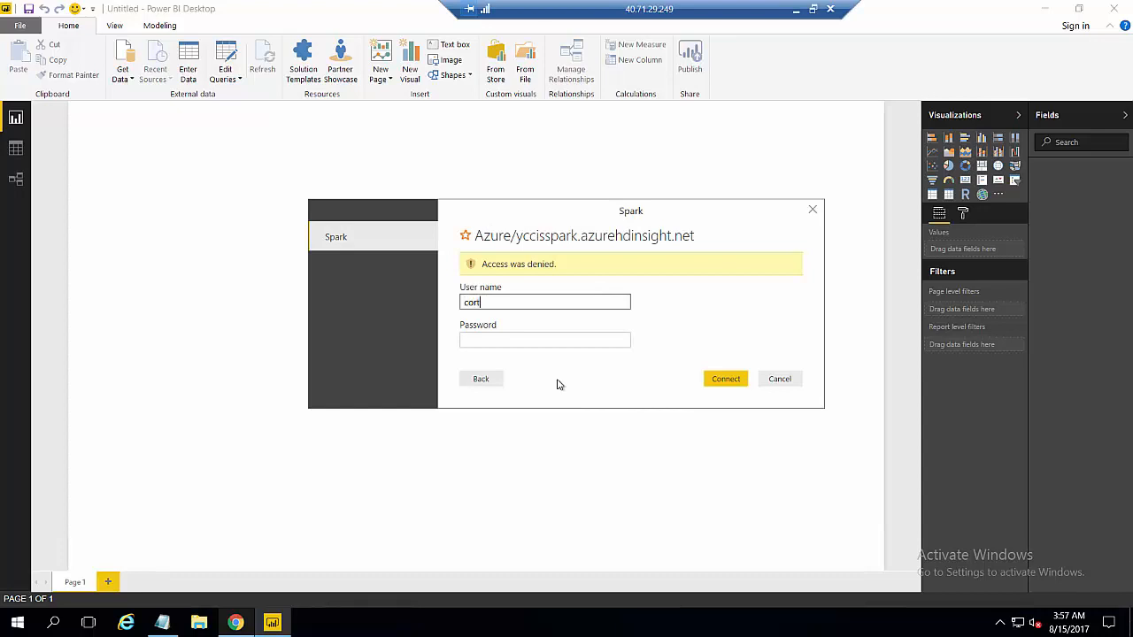
key("Tab")
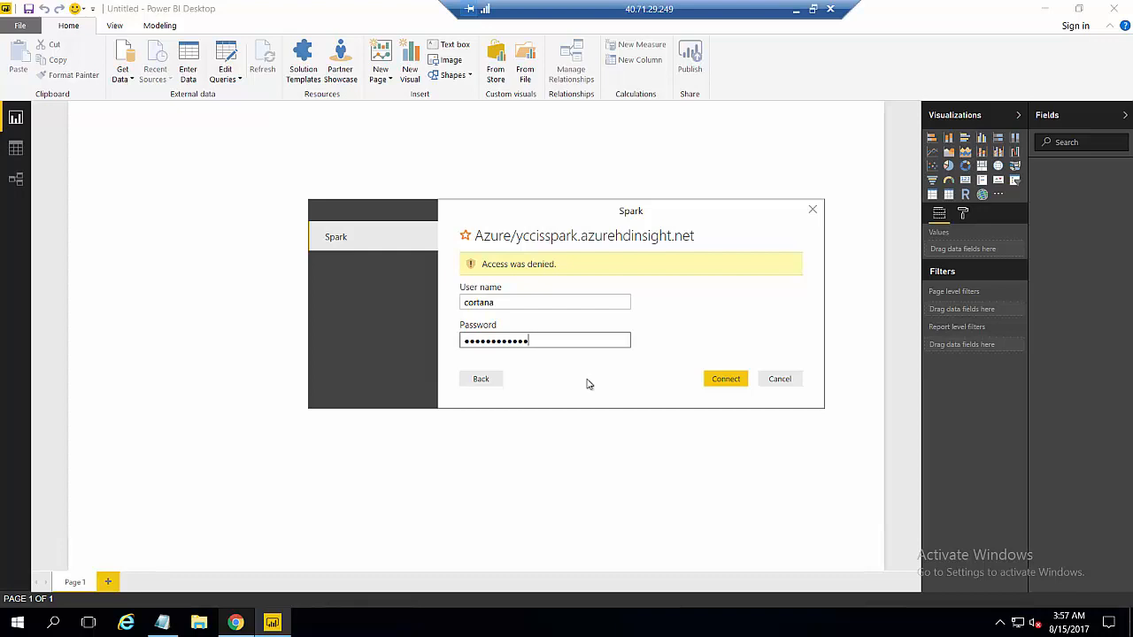
left_click(718, 384)
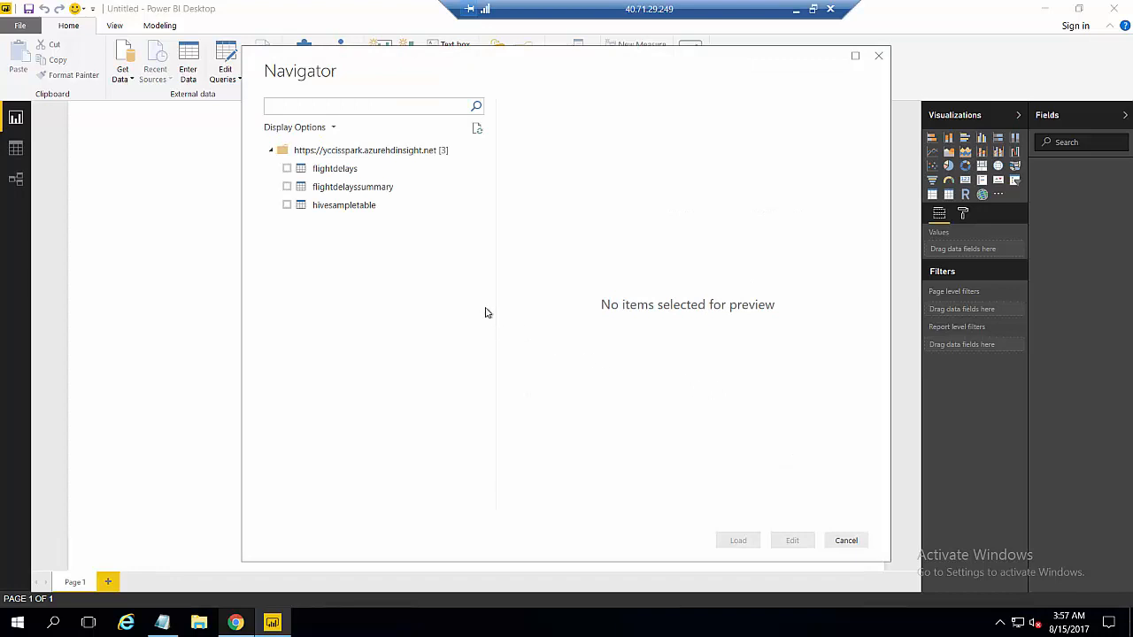
- Preview the flightdelayssummary table, select it for import, and load its data
left_click(383, 189)
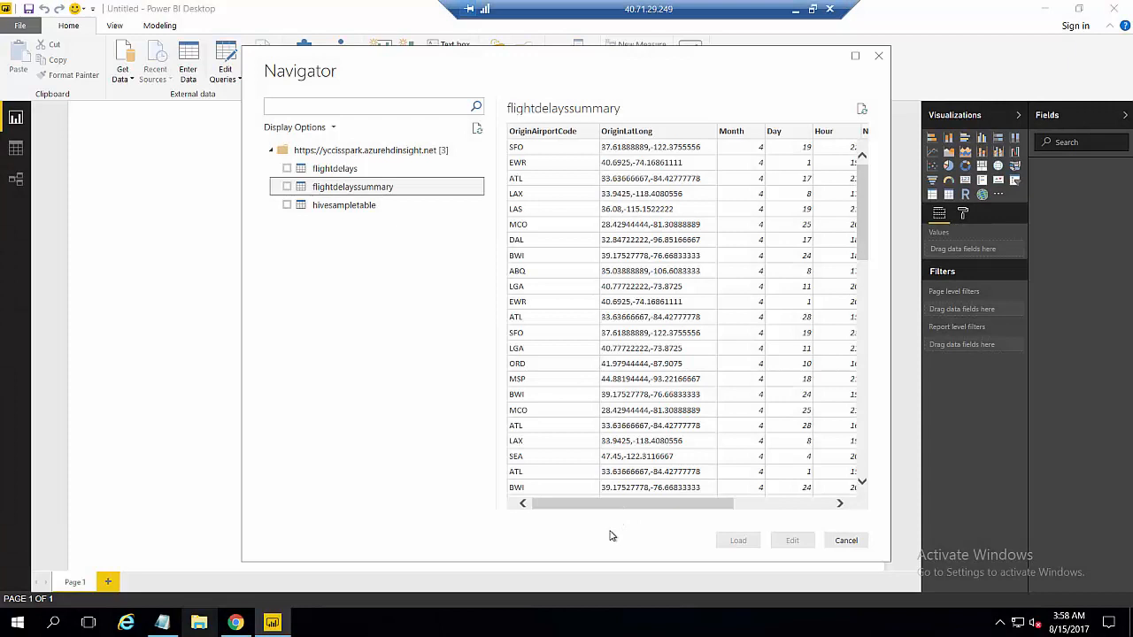
left_click(609, 535)
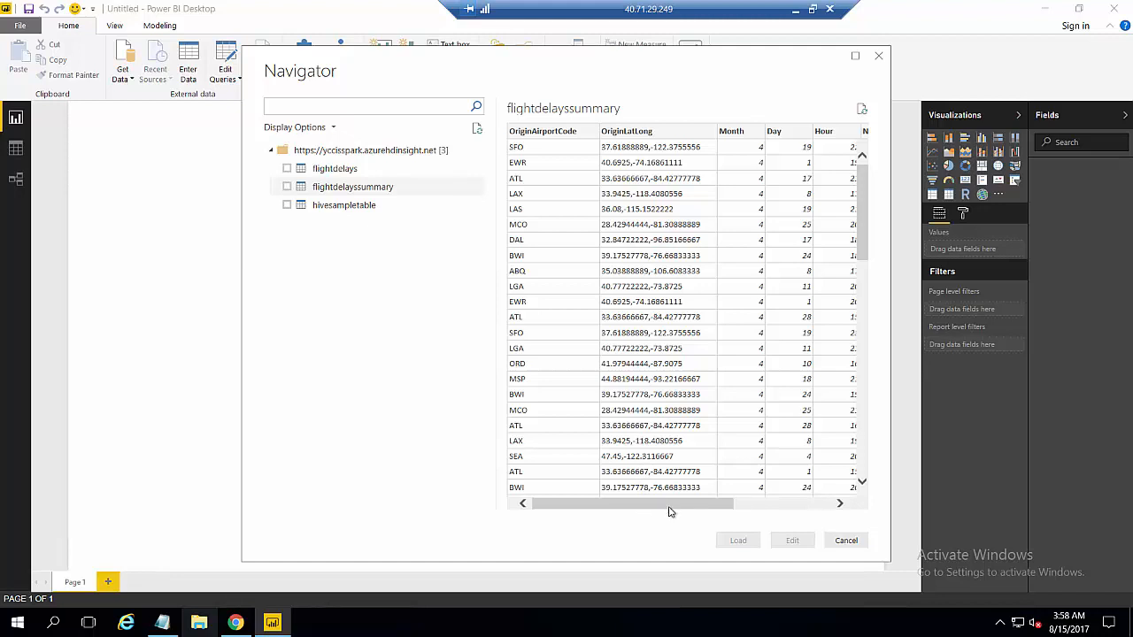
left_click(286, 186)
left_click(734, 539)
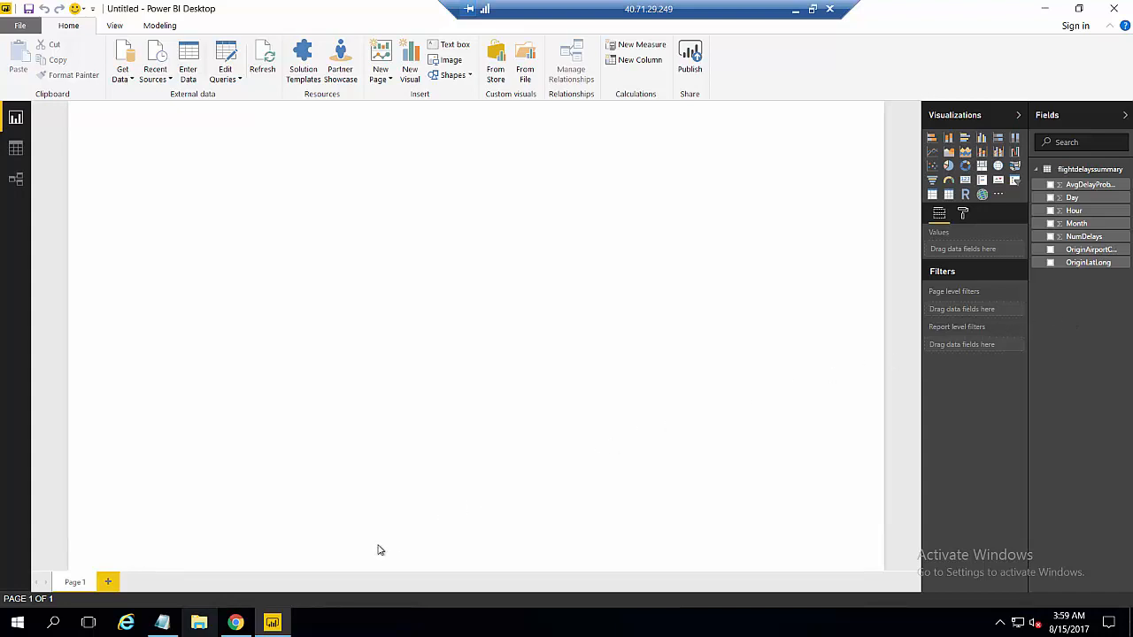
- Switch to Chrome, review the Task 3 instructions for building the map visual, and return to Power BI Desktop
left_click(235, 623)
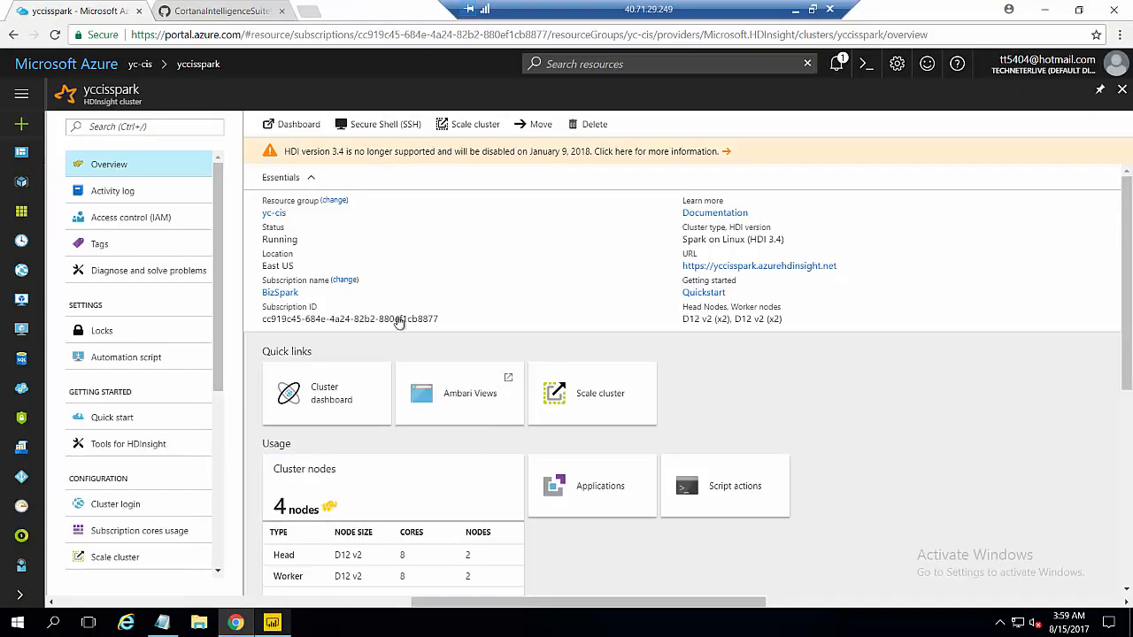
left_click(226, 19)
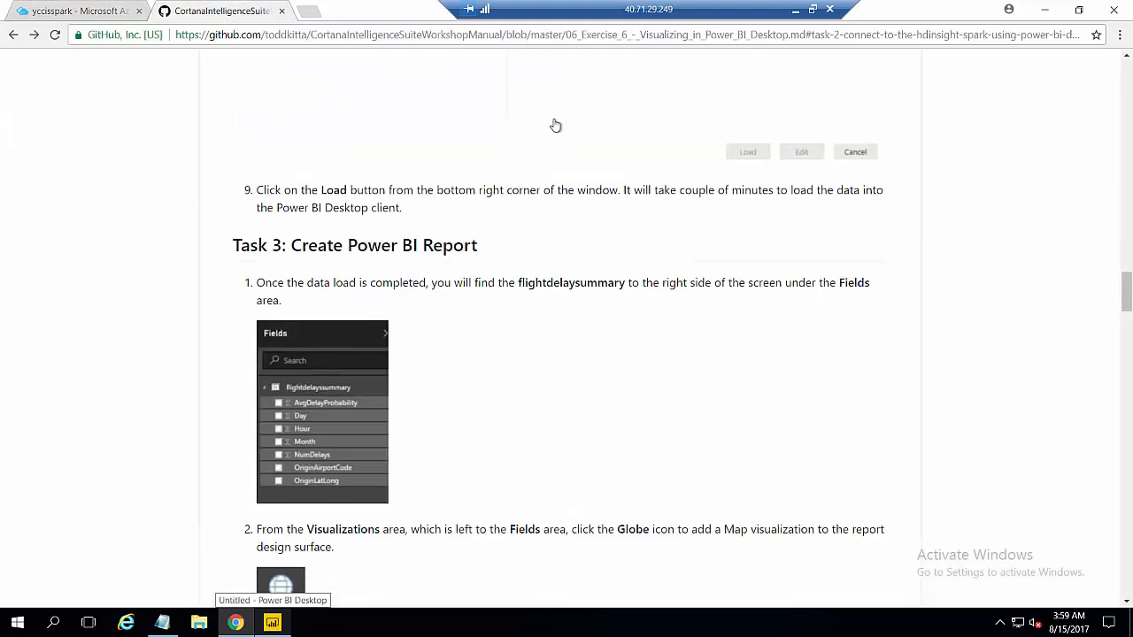
left_click_drag(1129, 282, 1126, 324)
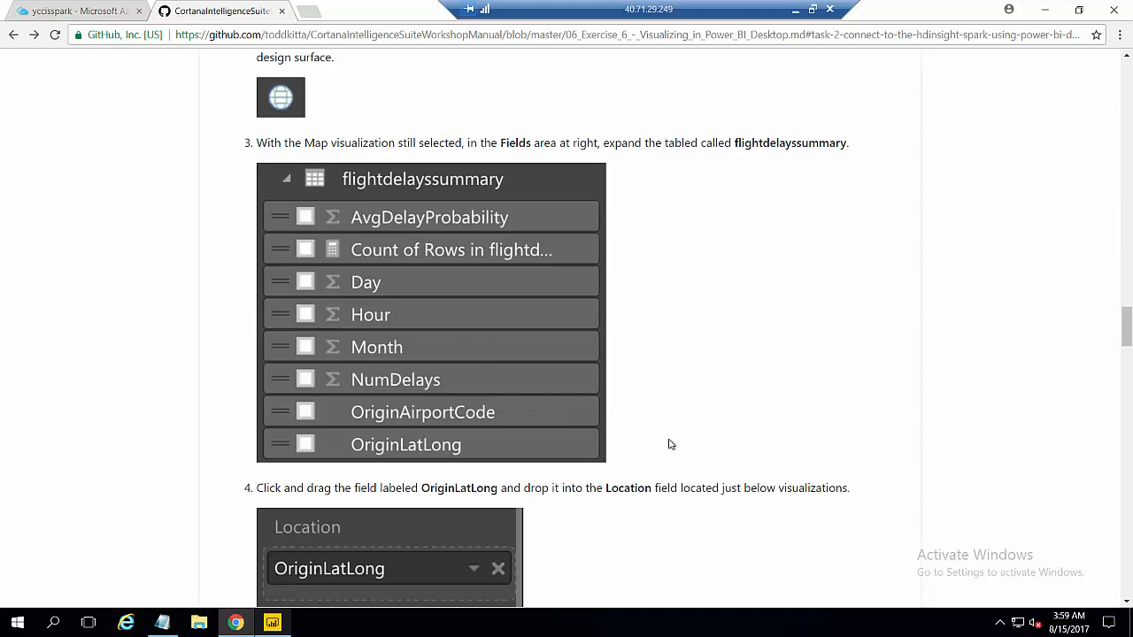
scroll(537, 372, "down", 2)
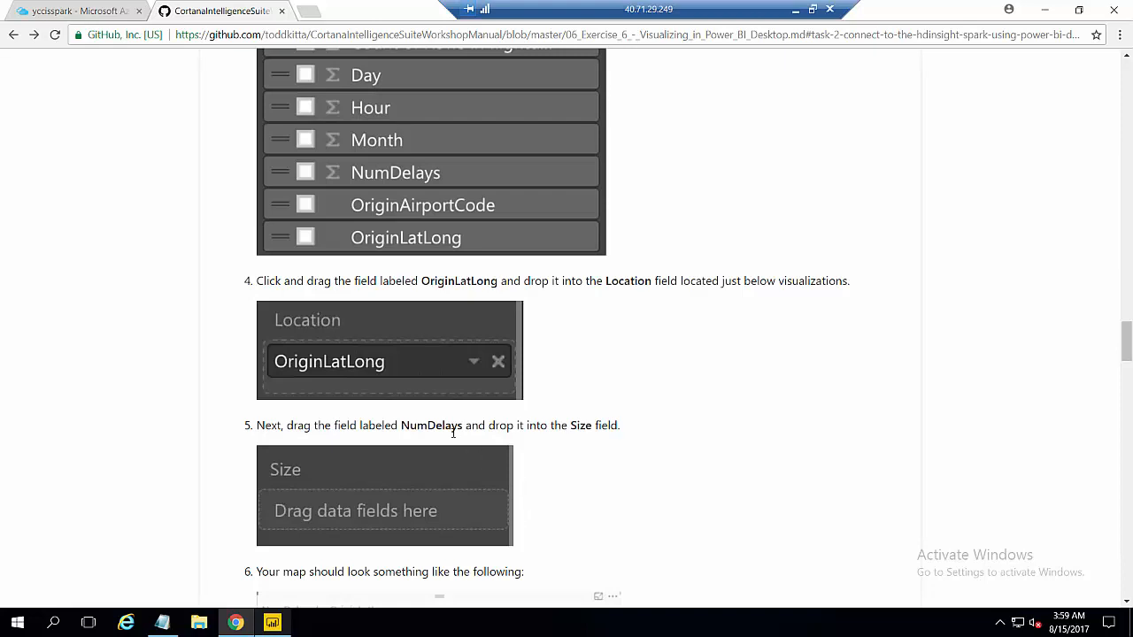
left_click(1045, 11)
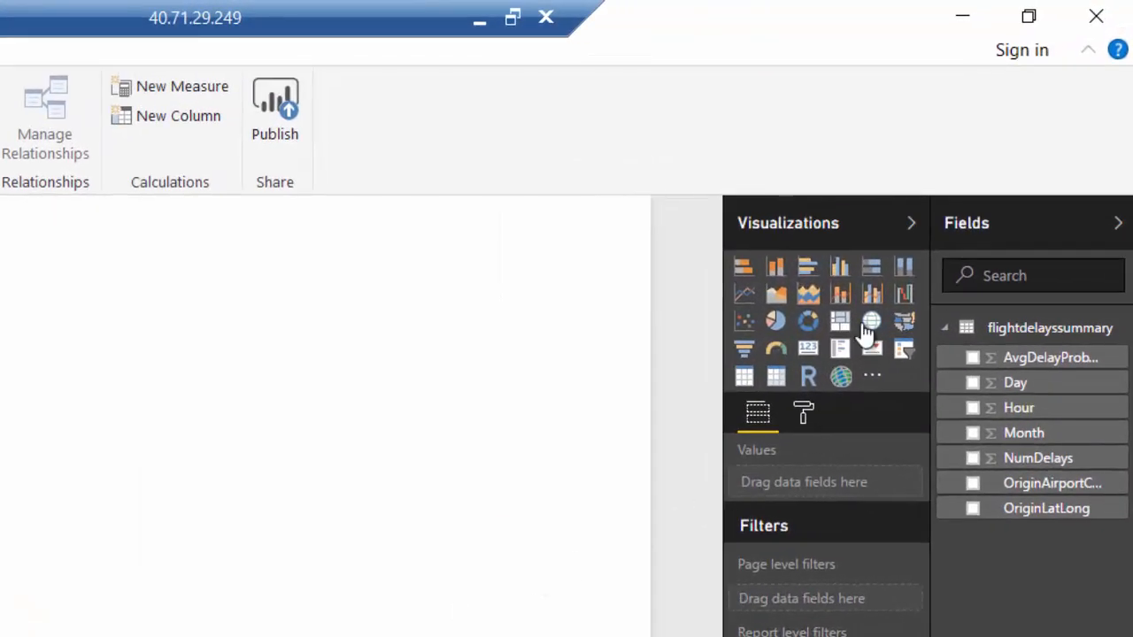
- Add a Map visual with OriginLatLong as Location and NumDelays as Size, and widen it to about twice its width
left_click(869, 324)
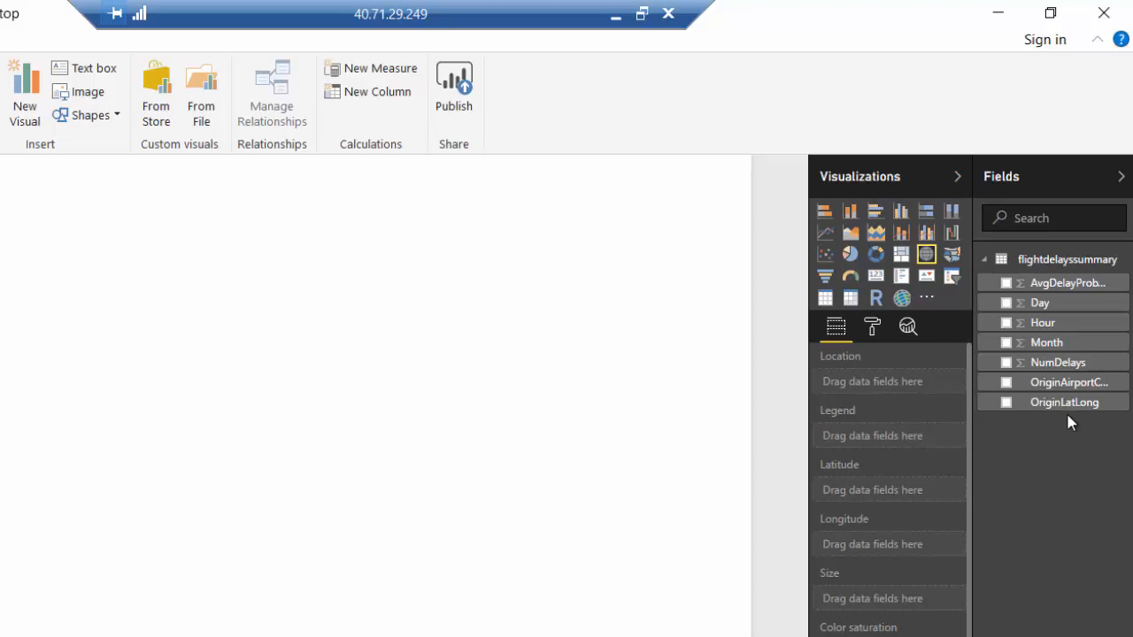
left_click_drag(1066, 414, 896, 382)
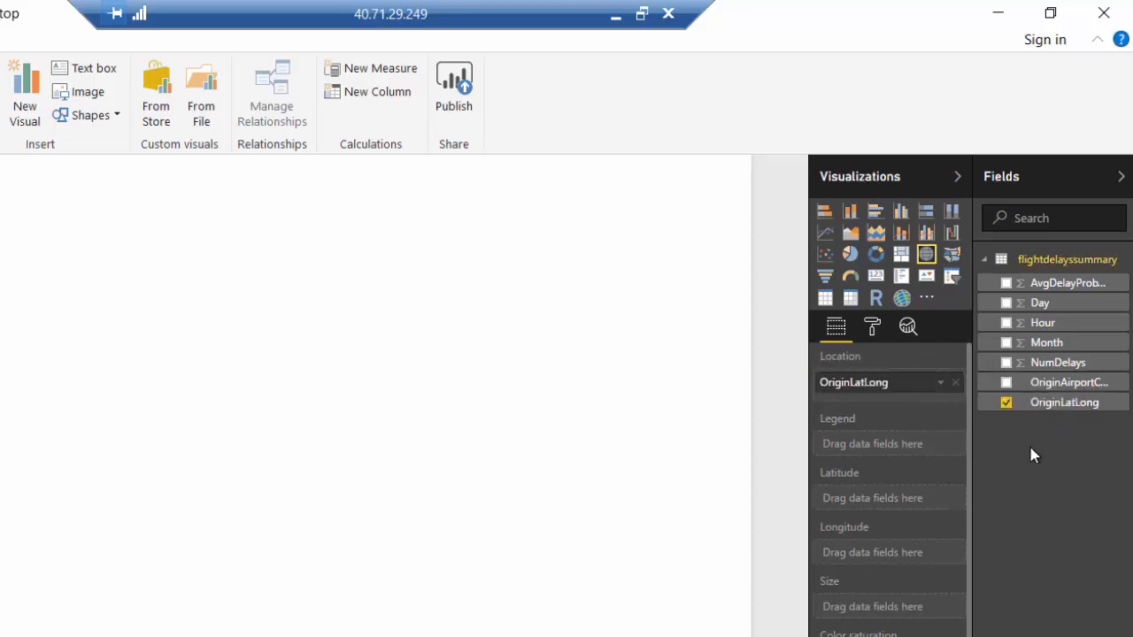
left_click_drag(1048, 365, 894, 606)
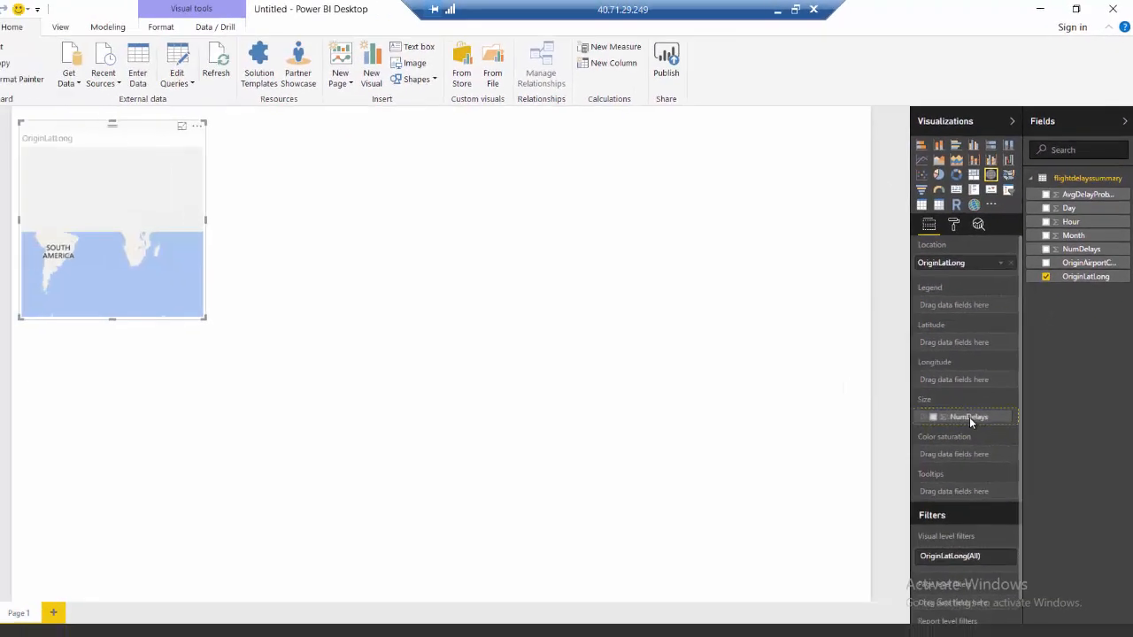
left_click_drag(969, 417, 906, 429)
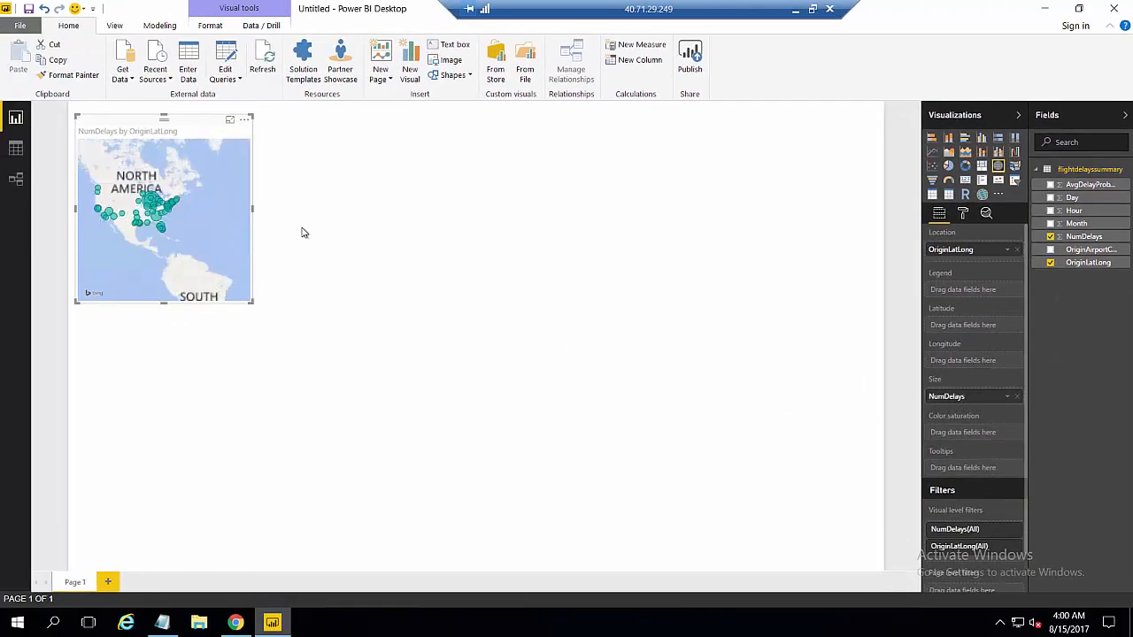
left_click_drag(253, 209, 437, 227)
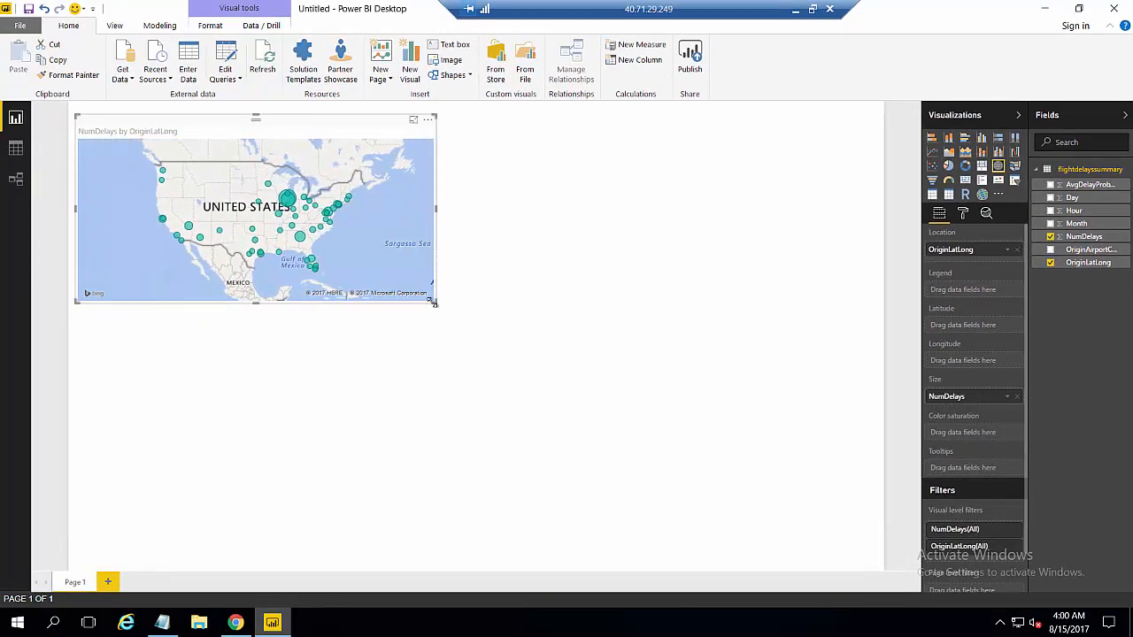
left_click(601, 333)
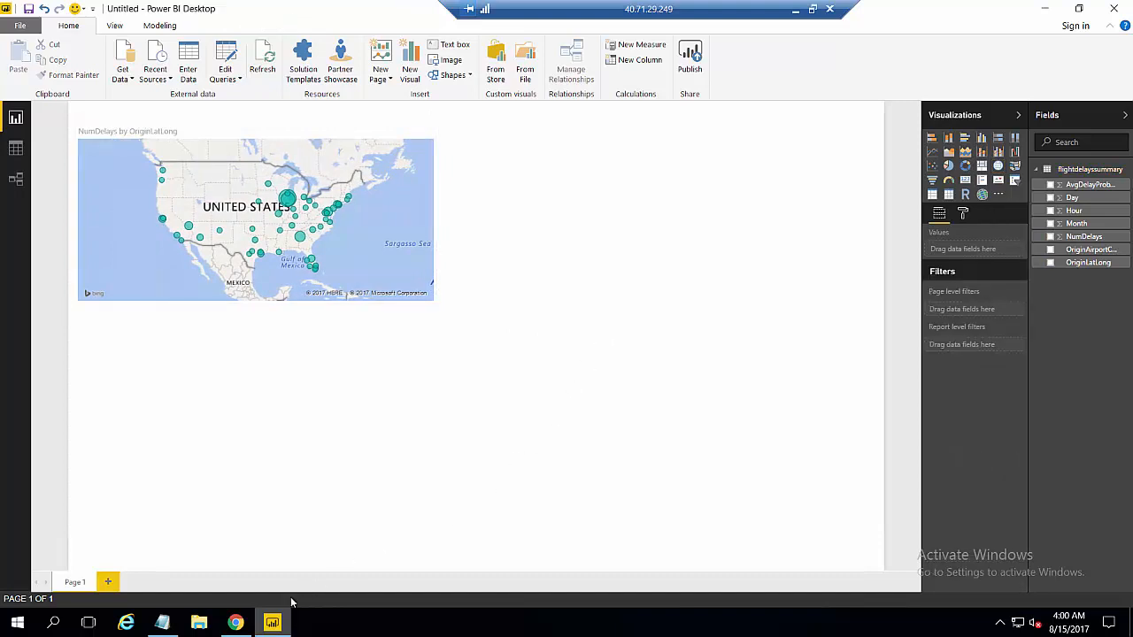
- Switch to Chrome, review Task 3 steps 7 to 12 on the Stacked Column Chart, and return to Power BI Desktop
left_click(235, 622)
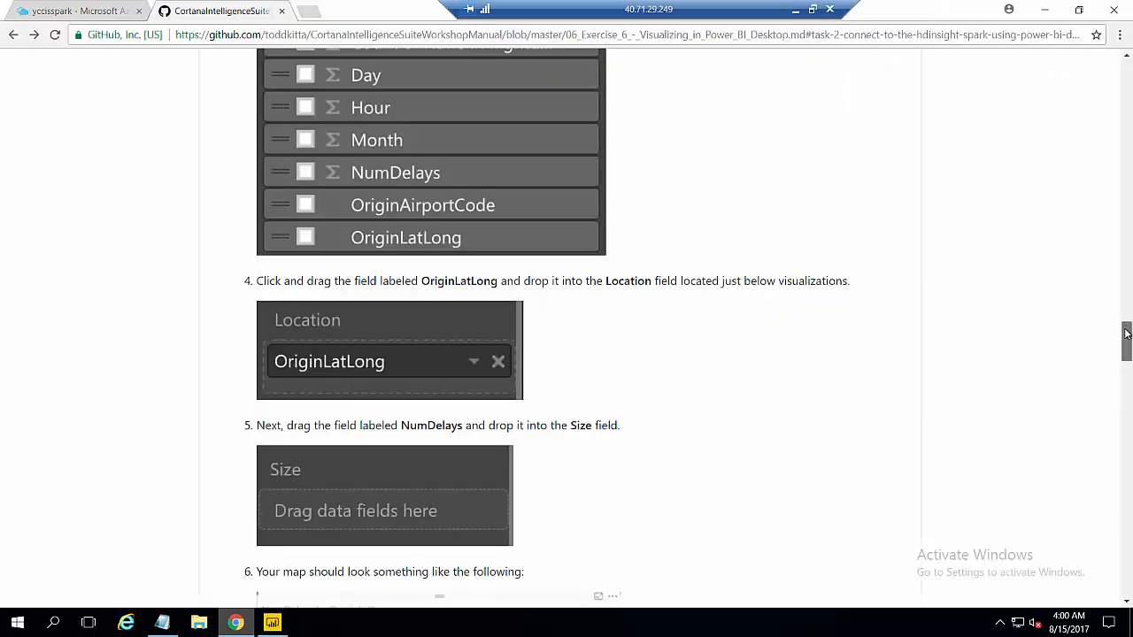
left_click_drag(1127, 332, 1107, 388)
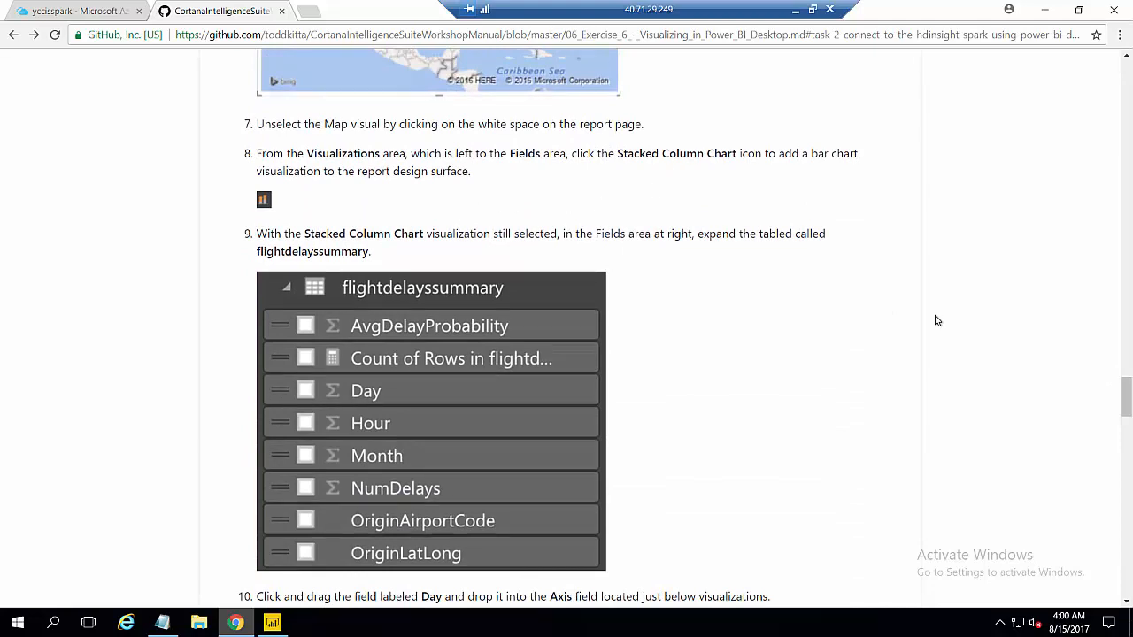
left_click_drag(1124, 390, 1124, 415)
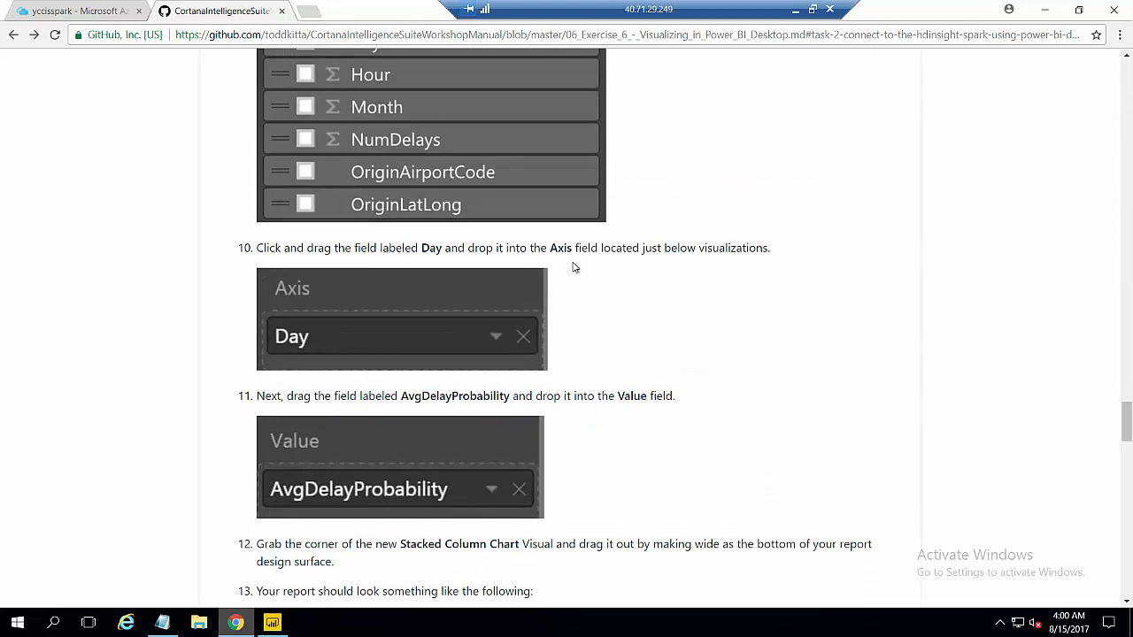
double_click(576, 429)
left_click(604, 371)
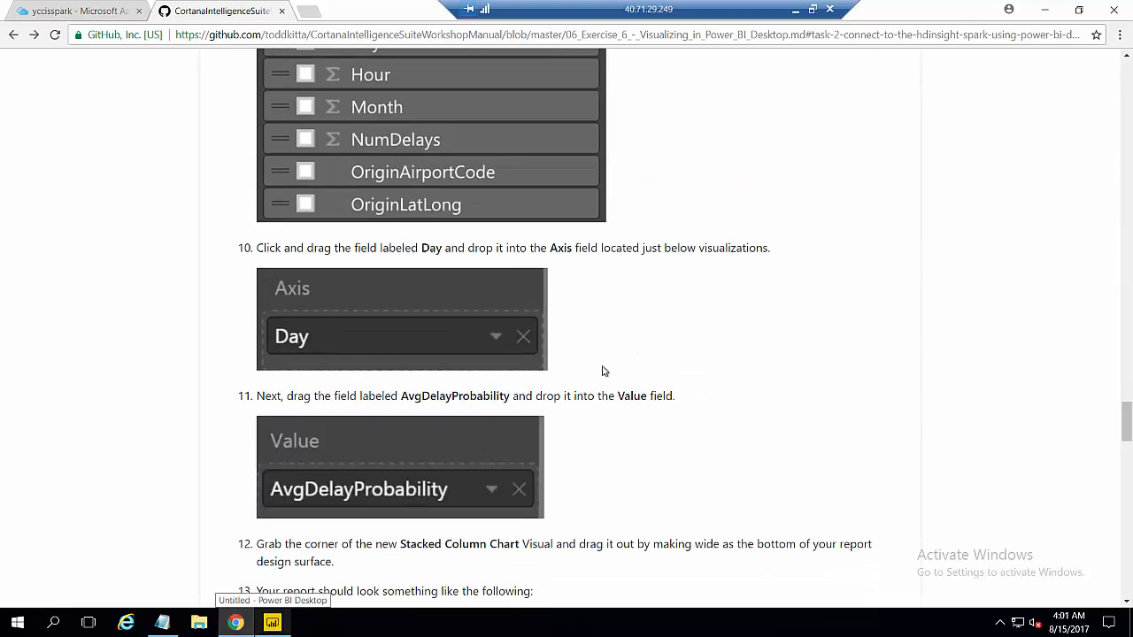
left_click(272, 622)
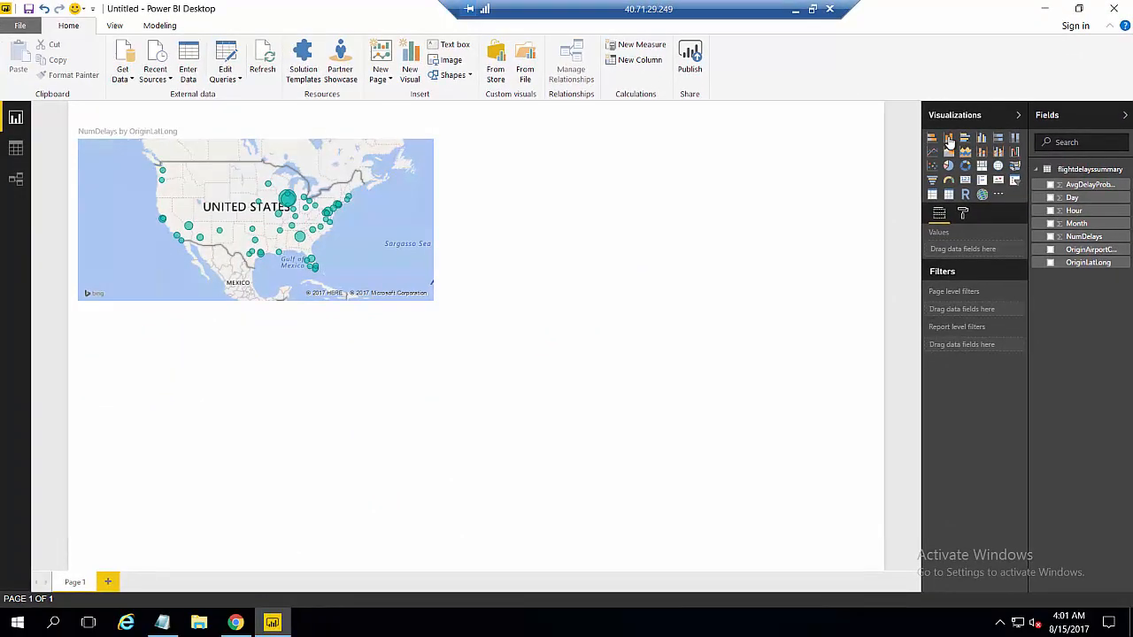
- Add a Stacked Column Chart below the map spanning the page width, with Day as Axis and AvgDelayProbability as Value
left_click(848, 217)
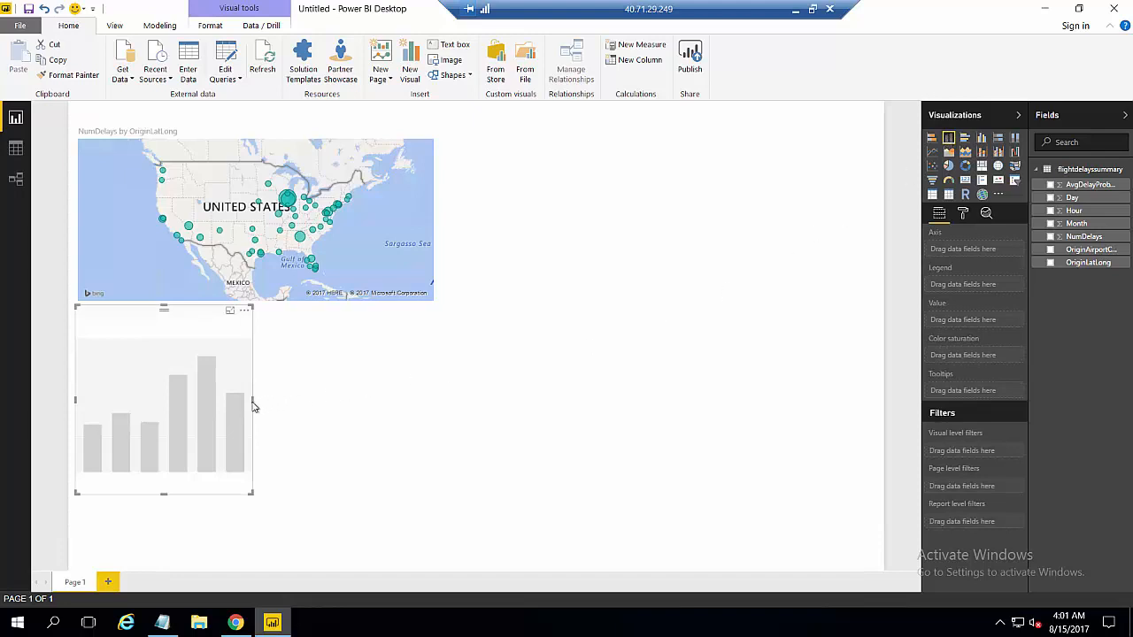
left_click_drag(253, 399, 881, 364)
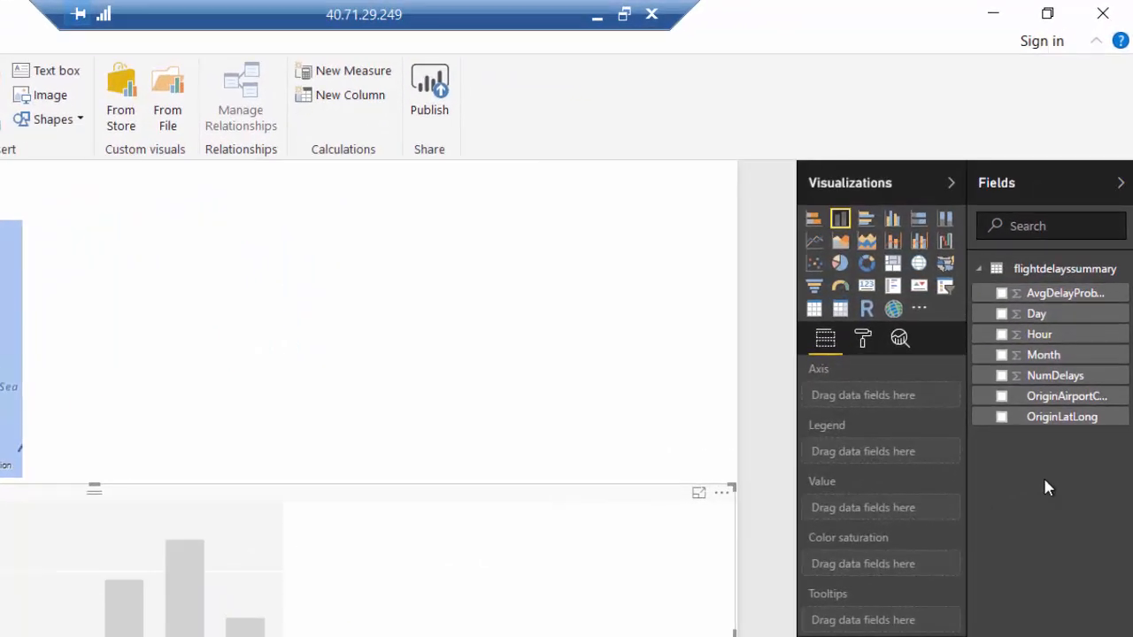
left_click_drag(1042, 320, 904, 400)
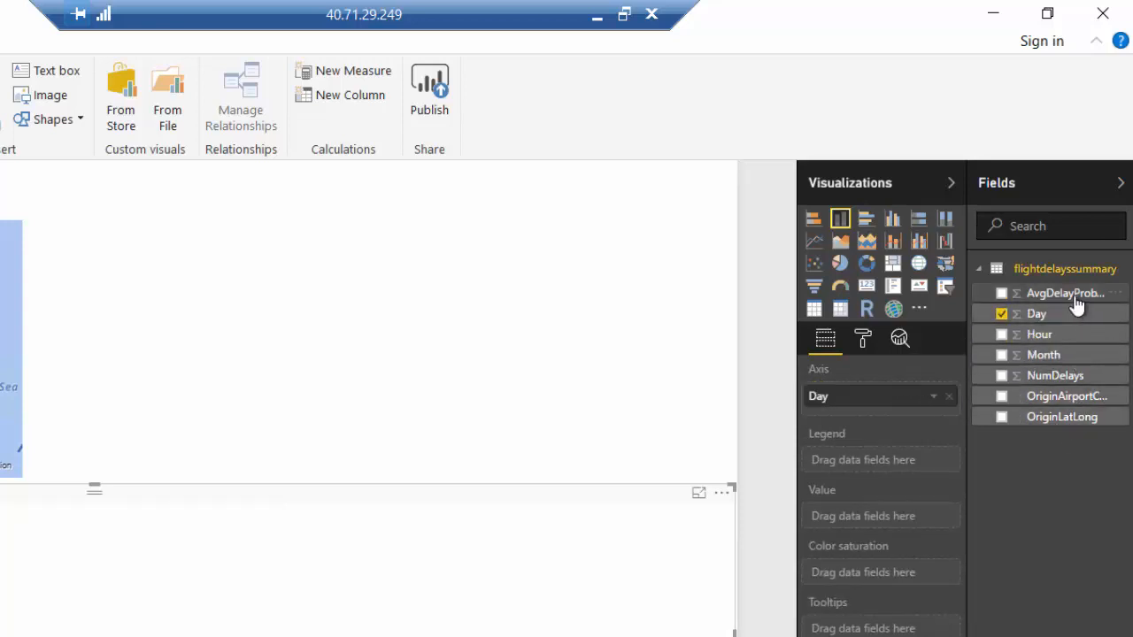
left_click_drag(1077, 305, 917, 529)
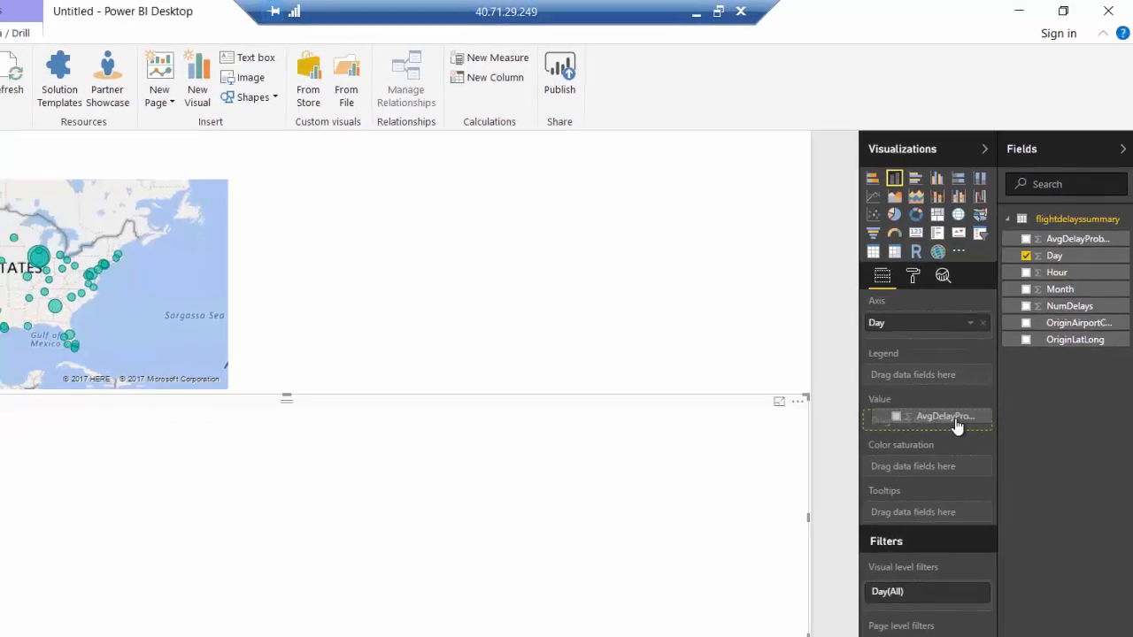
left_click_drag(956, 427, 956, 423)
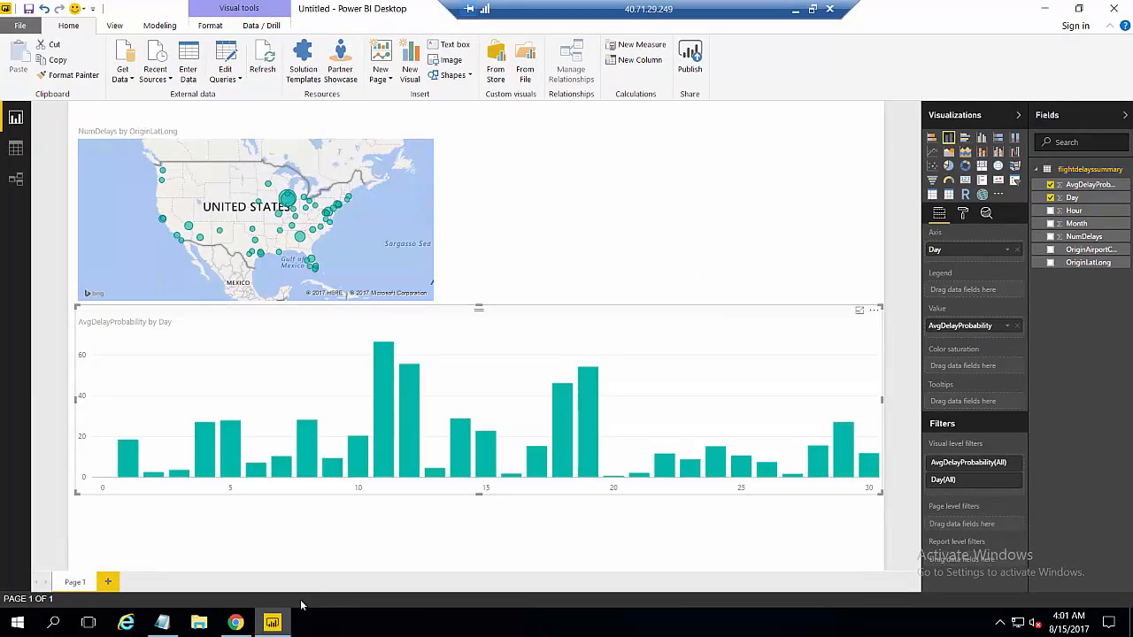
- Switch to Chrome, review Task 3 steps 14 to 18 on the Treemap visual, and return to Power BI Desktop
left_click(242, 623)
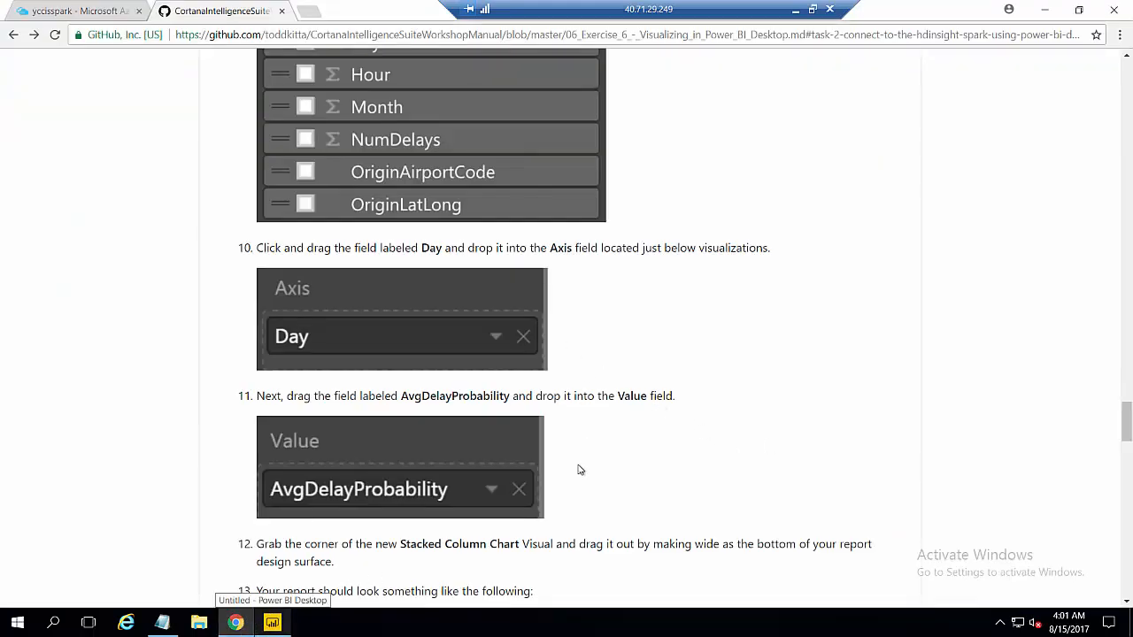
left_click_drag(1116, 418, 1116, 477)
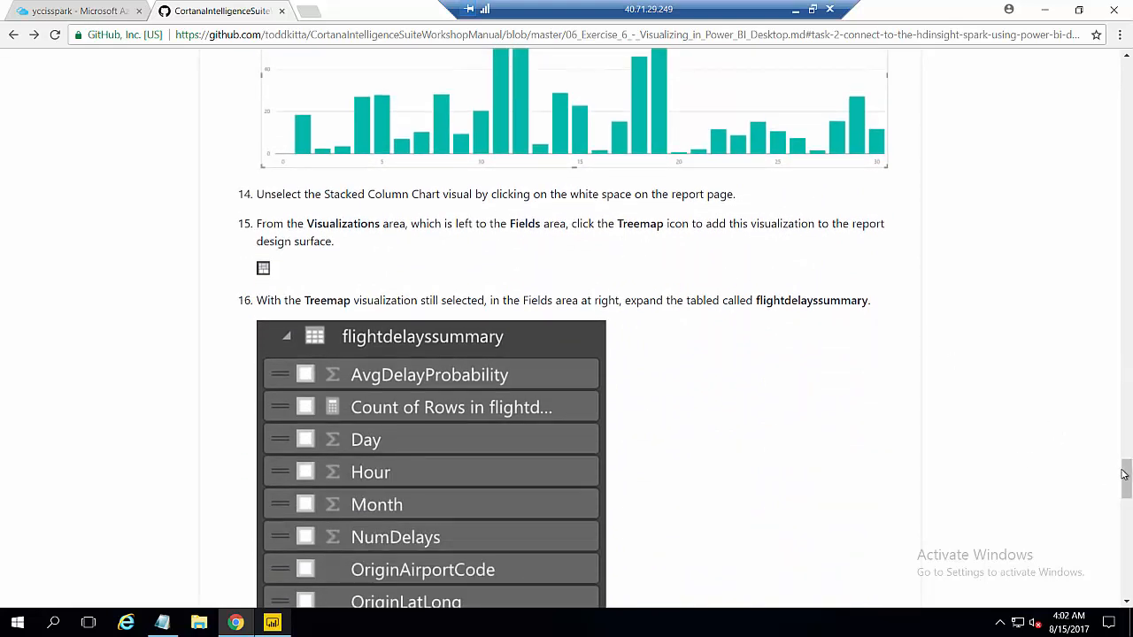
left_click_drag(1124, 478, 1125, 493)
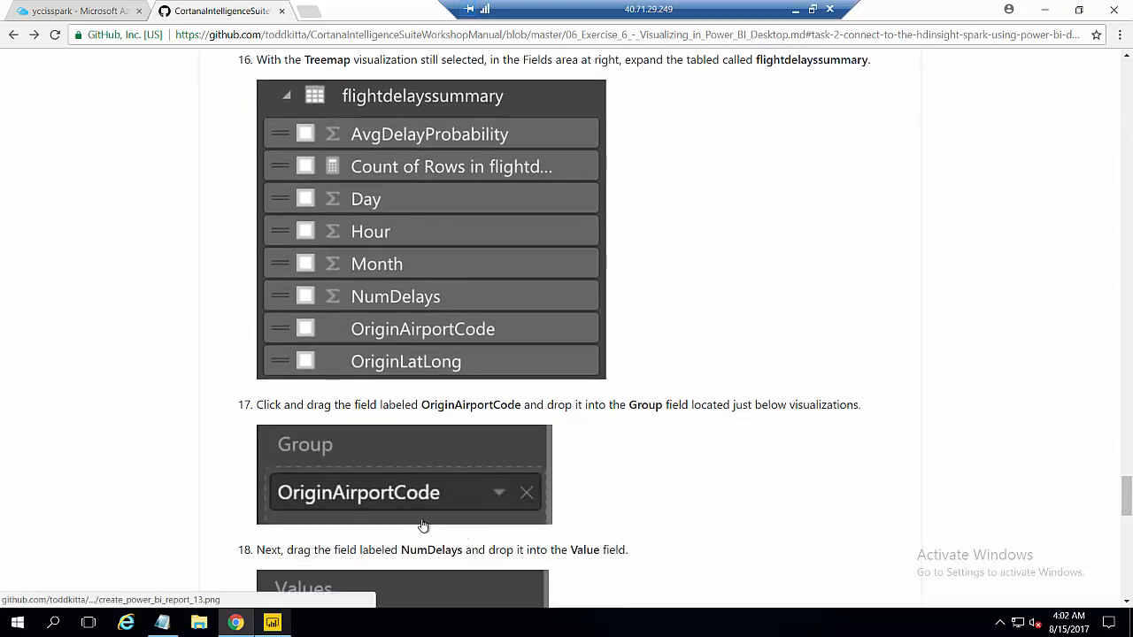
left_click_drag(1123, 498, 1124, 506)
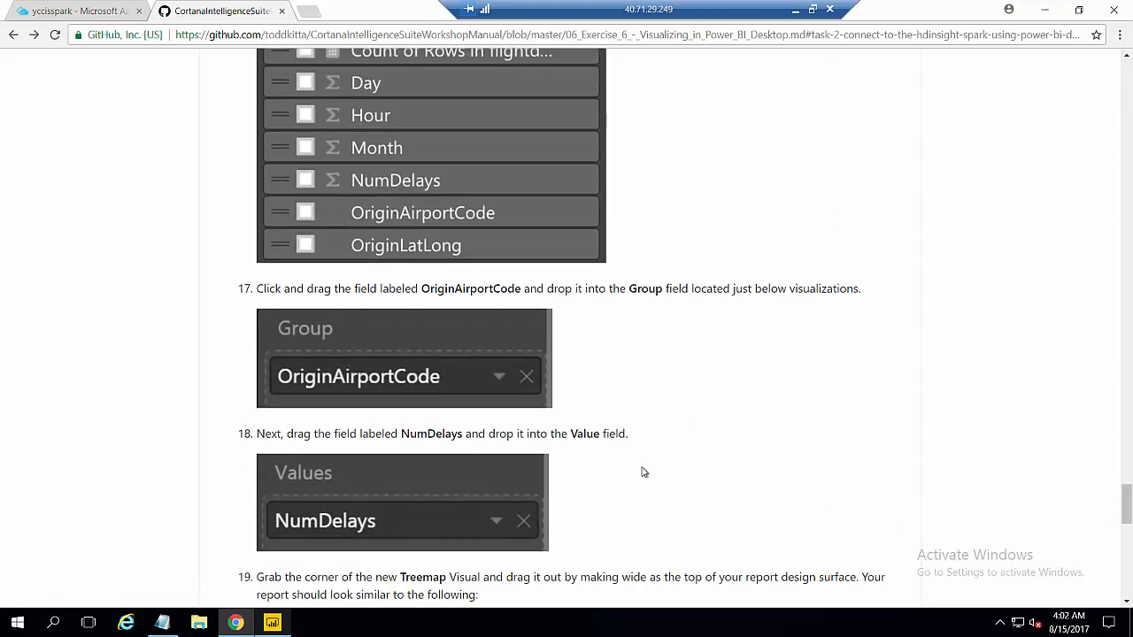
left_click(274, 624)
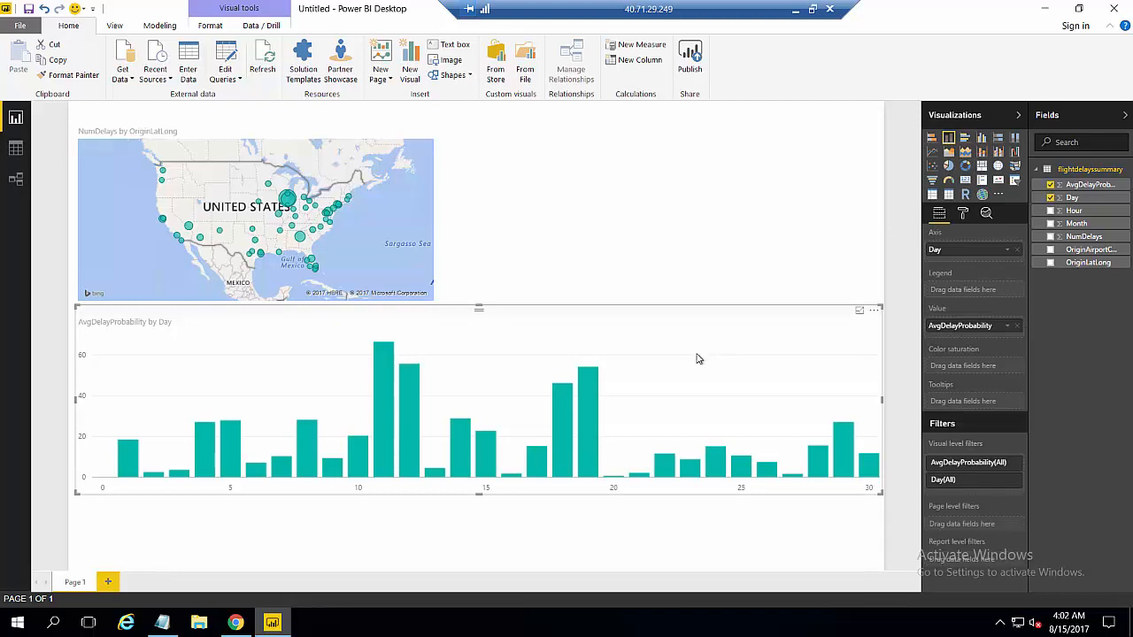
- Add a Treemap beside the map, widened to the page edge, with OriginAirportCode as Group and NumDelays as Values
left_click(666, 241)
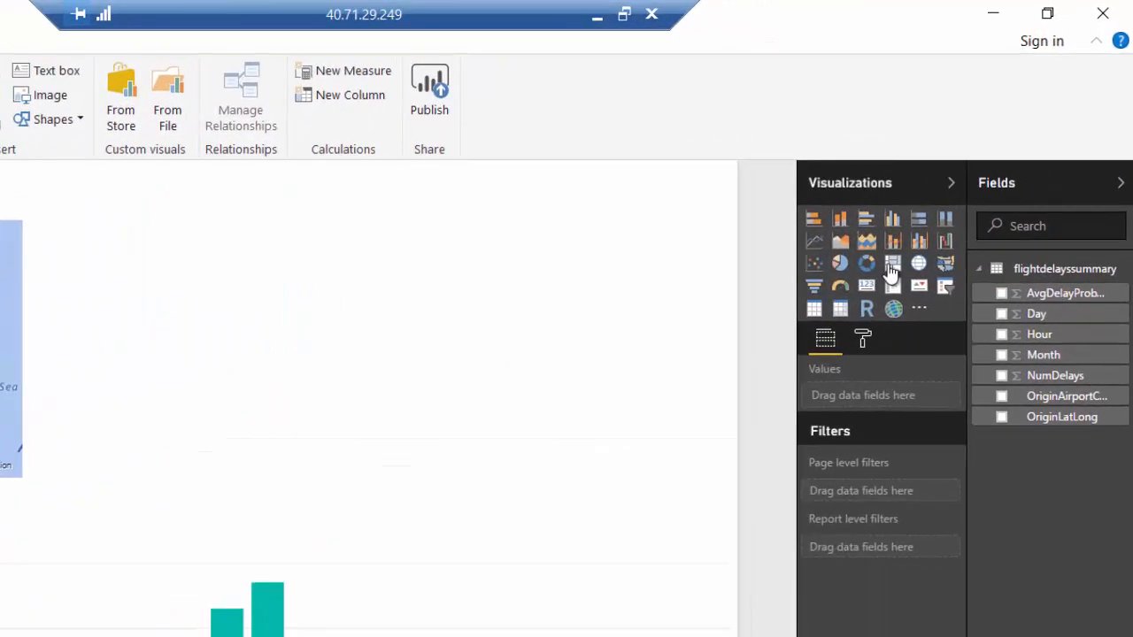
left_click(890, 265)
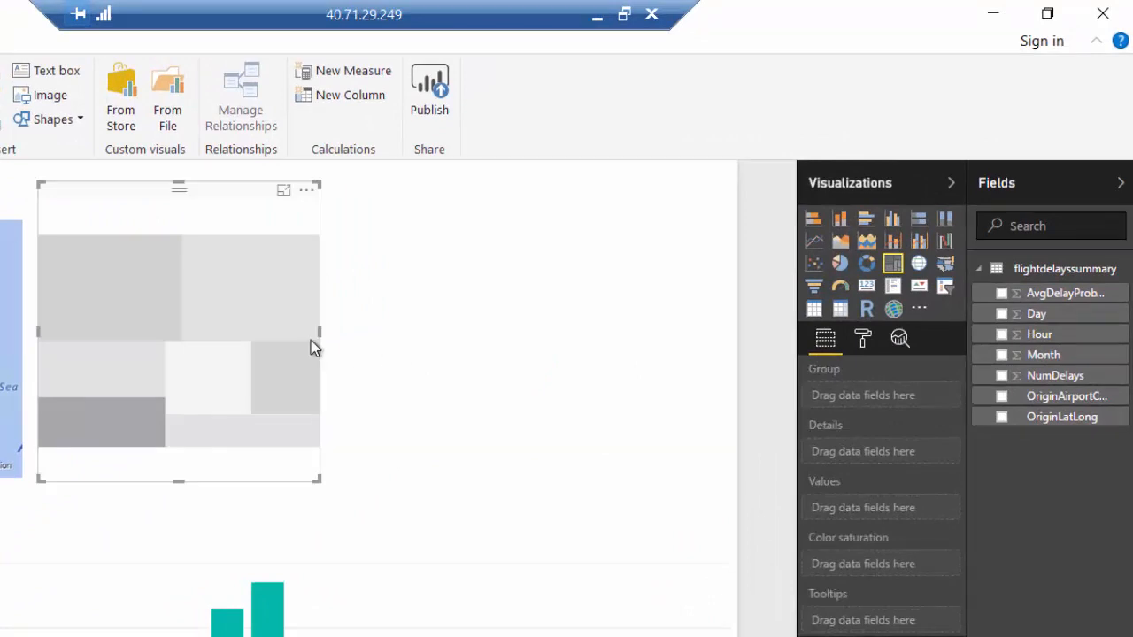
left_click_drag(316, 335, 732, 333)
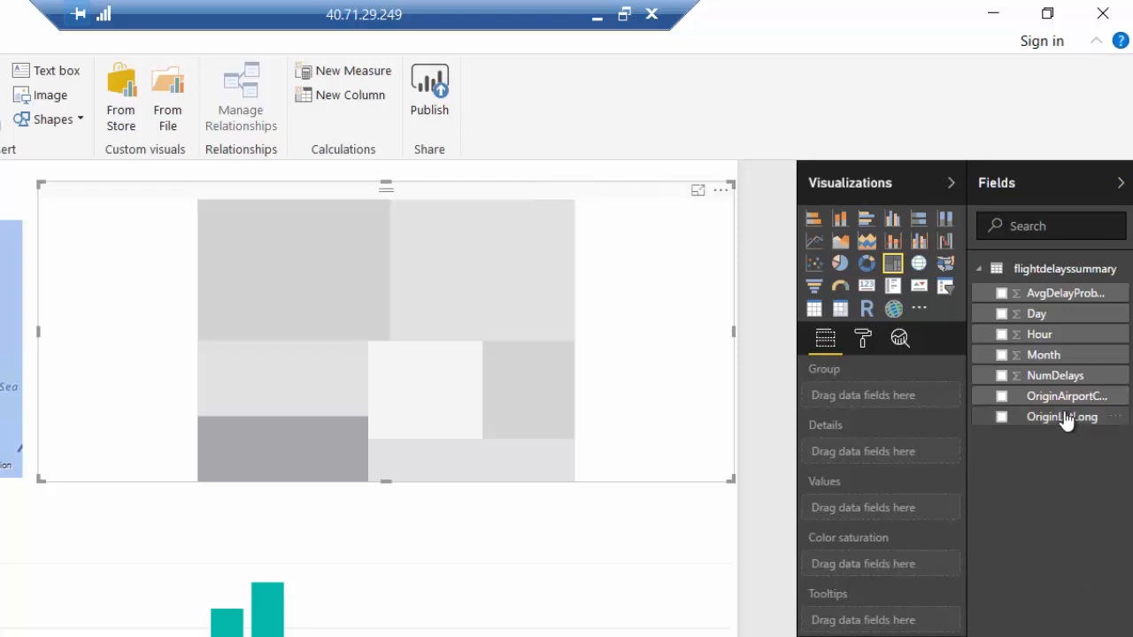
left_click_drag(1082, 402, 929, 407)
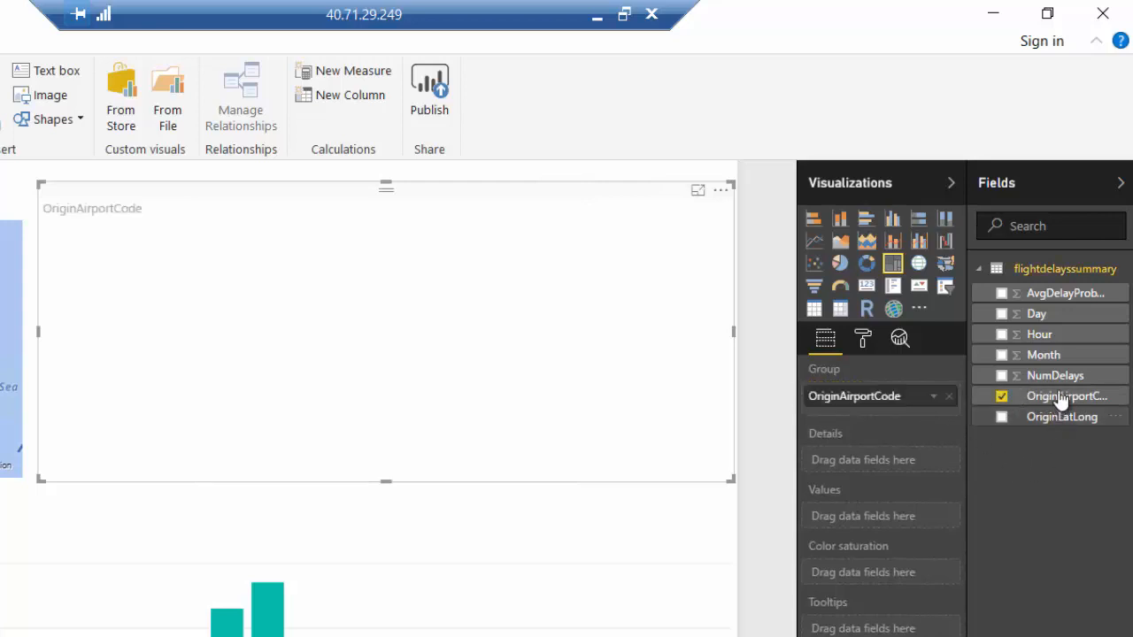
left_click_drag(1059, 382, 915, 515)
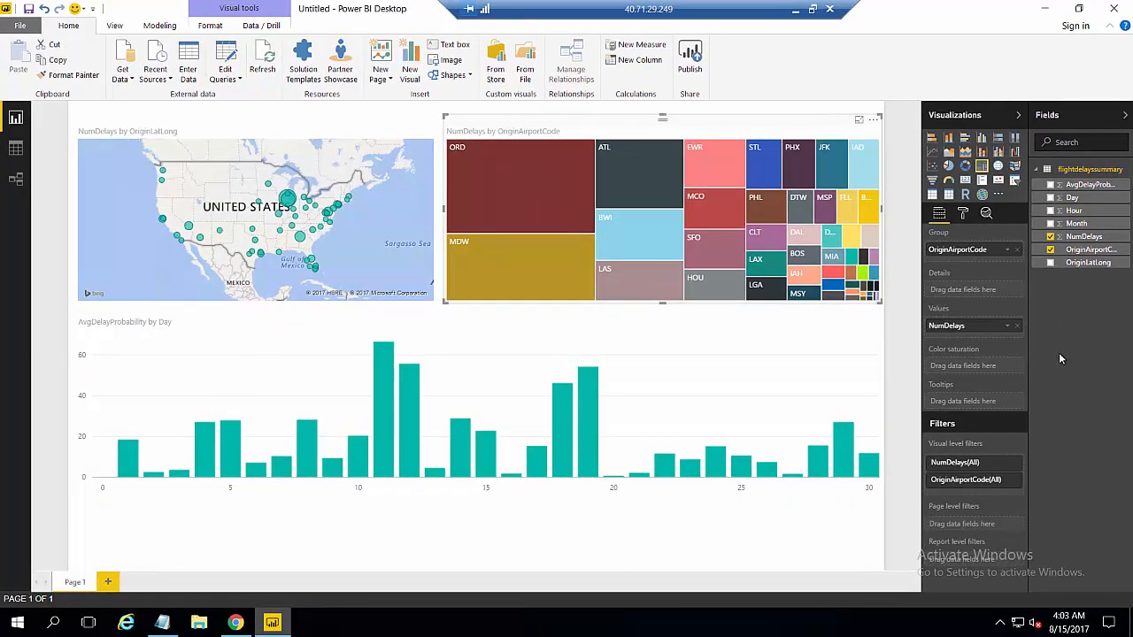
left_click(741, 529)
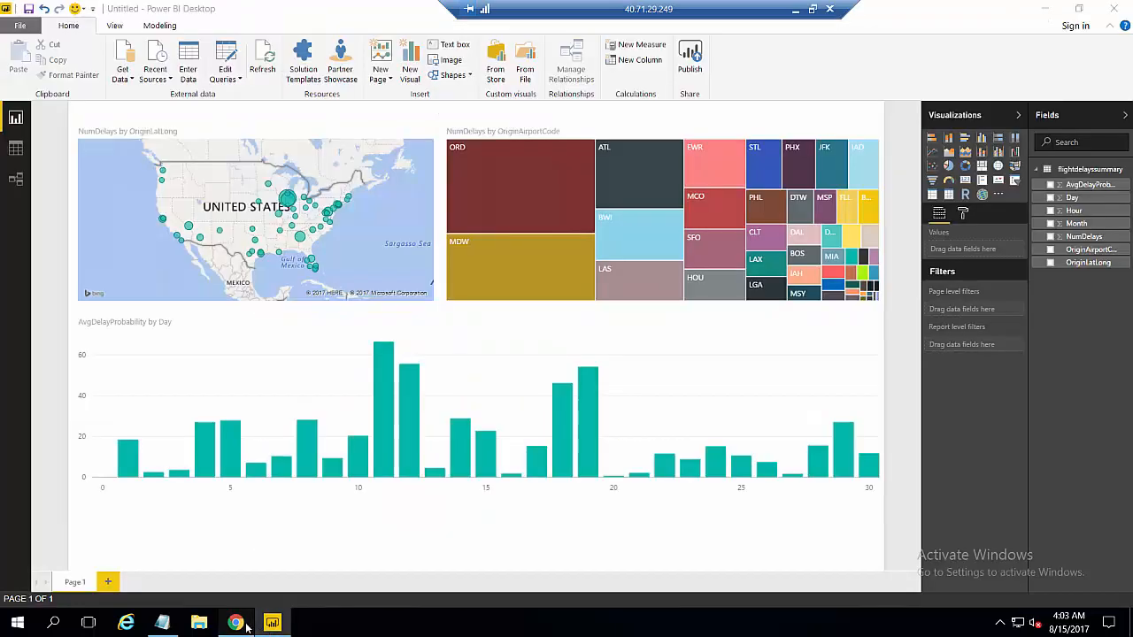
- Switch to Chrome, compare the report with the example in Task 3 step 19, and return to Power BI Desktop
left_click(251, 625)
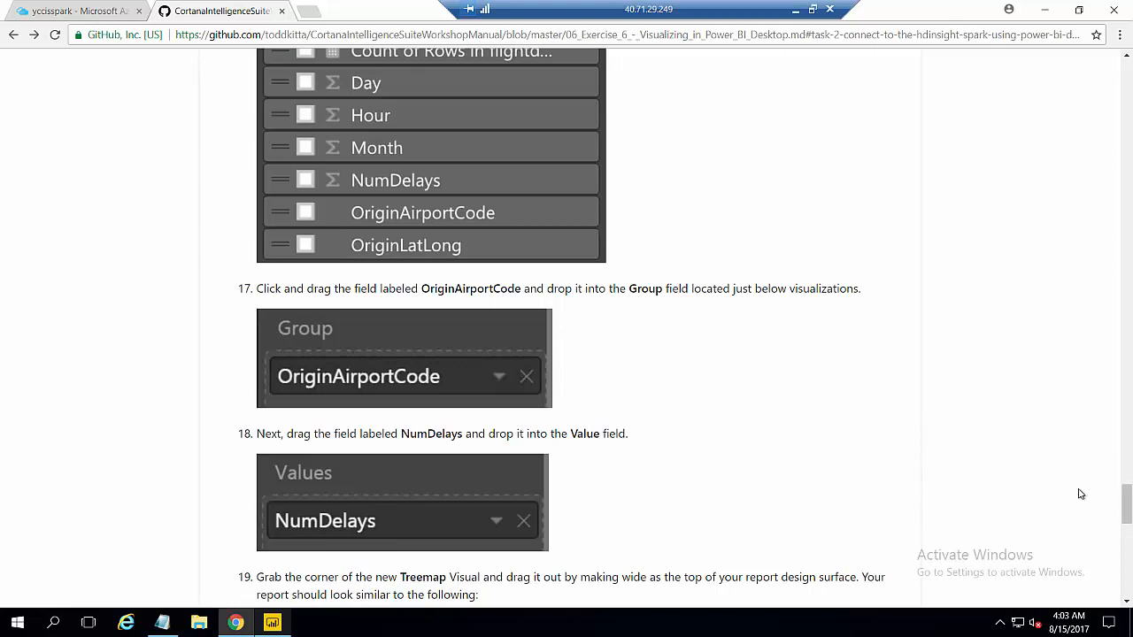
left_click_drag(1129, 505, 1127, 531)
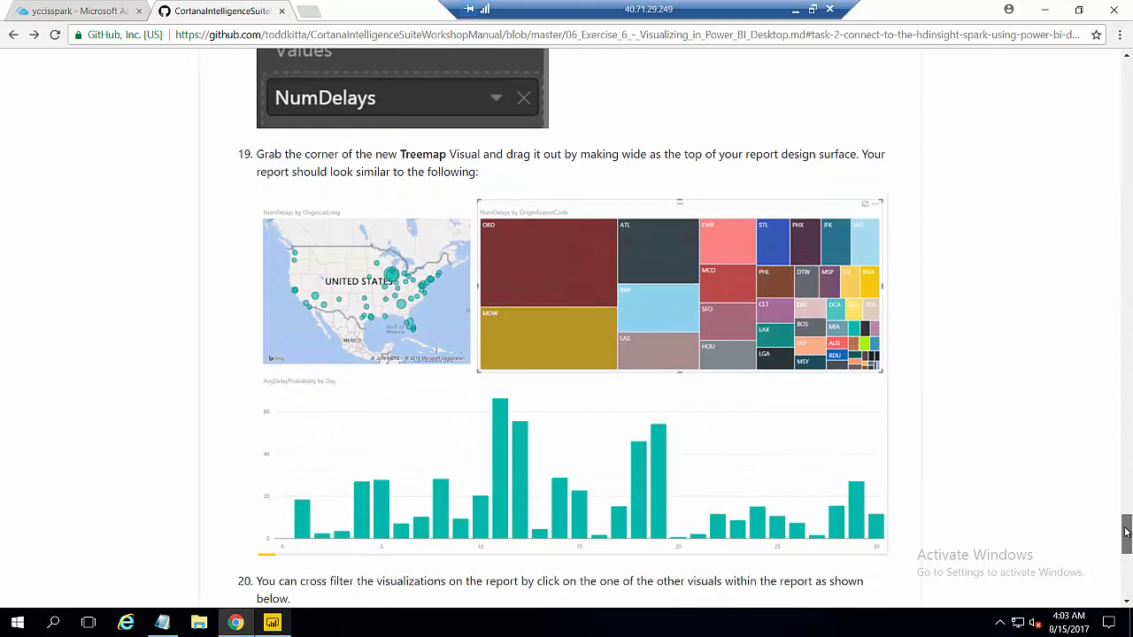
left_click(272, 623)
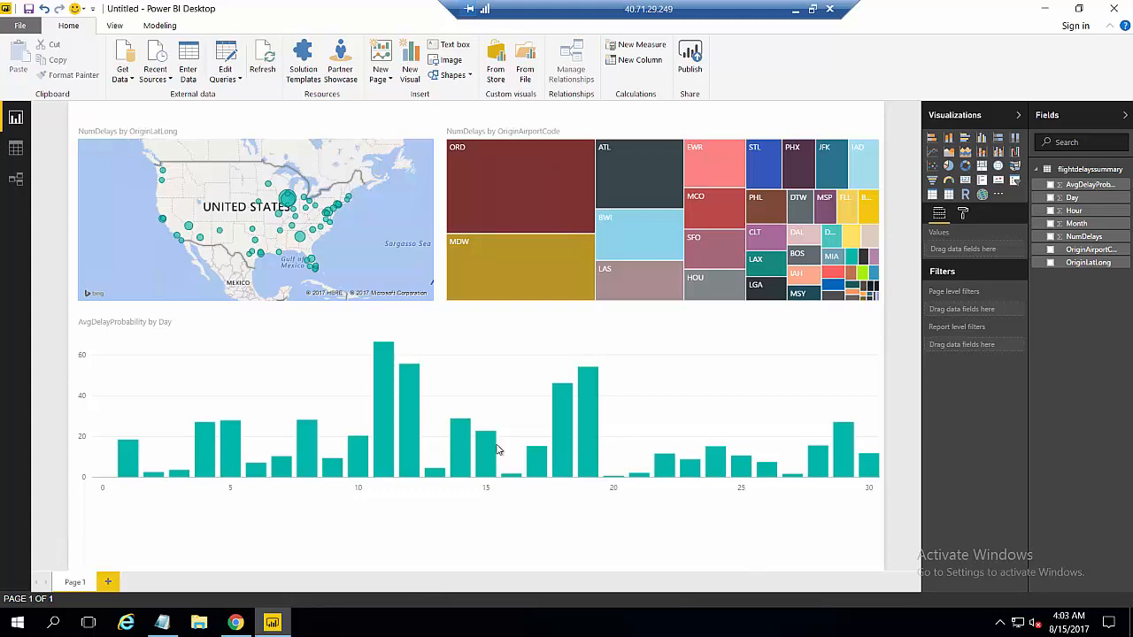
- Cross-filter the report by days 11 and 19 in the column chart and by ORD and SFO in the treemap, then clear the filter
left_click(383, 424)
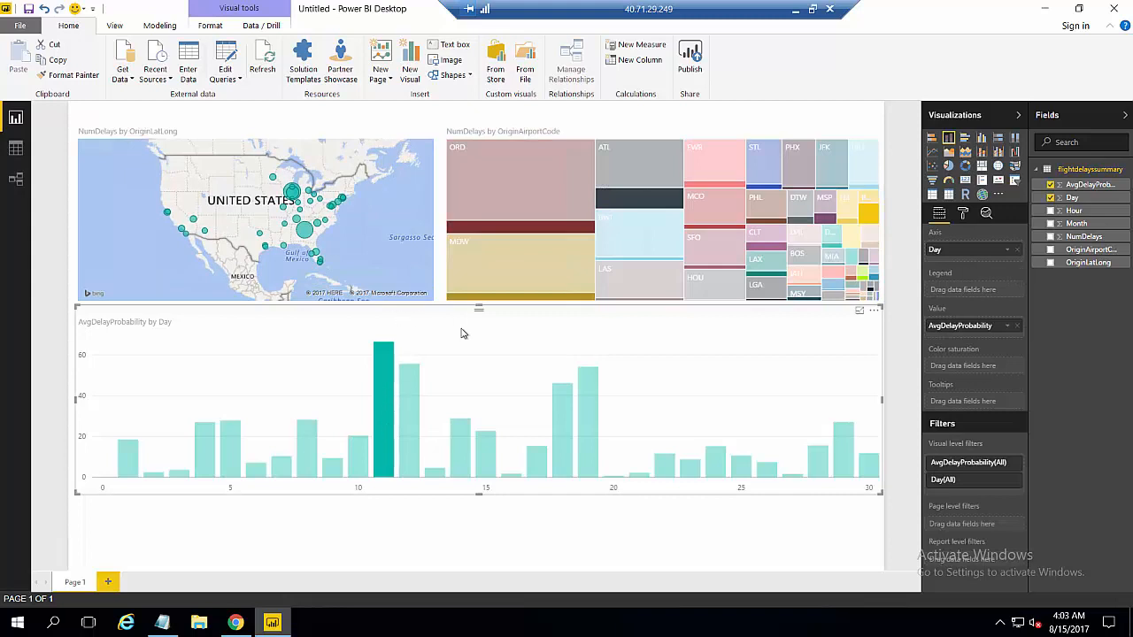
left_click(590, 389)
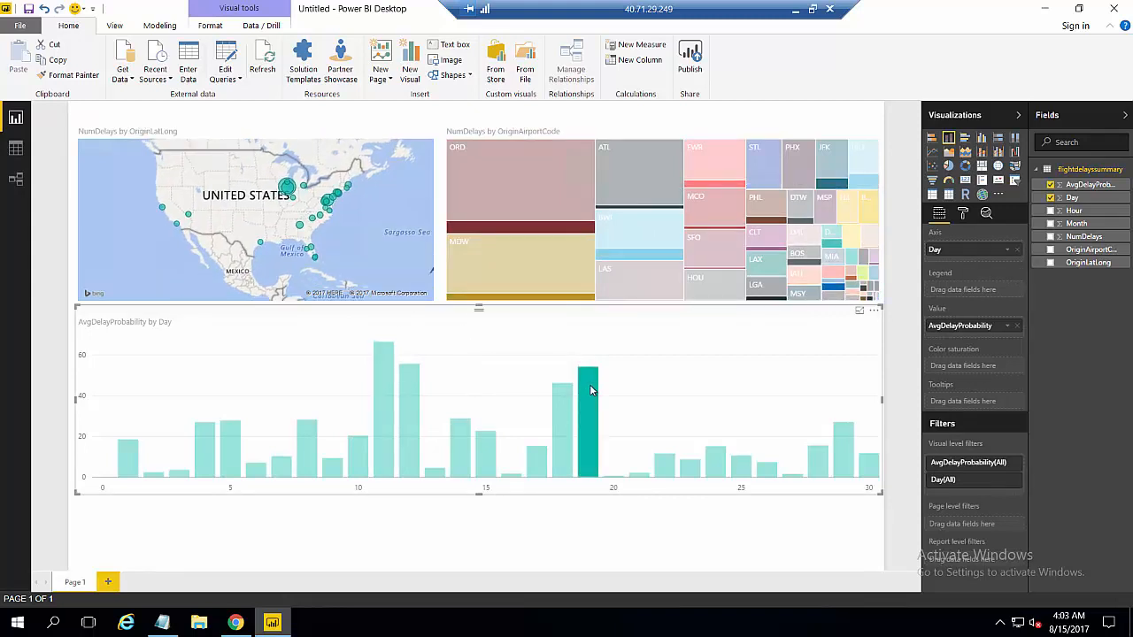
mouse_move(548, 215)
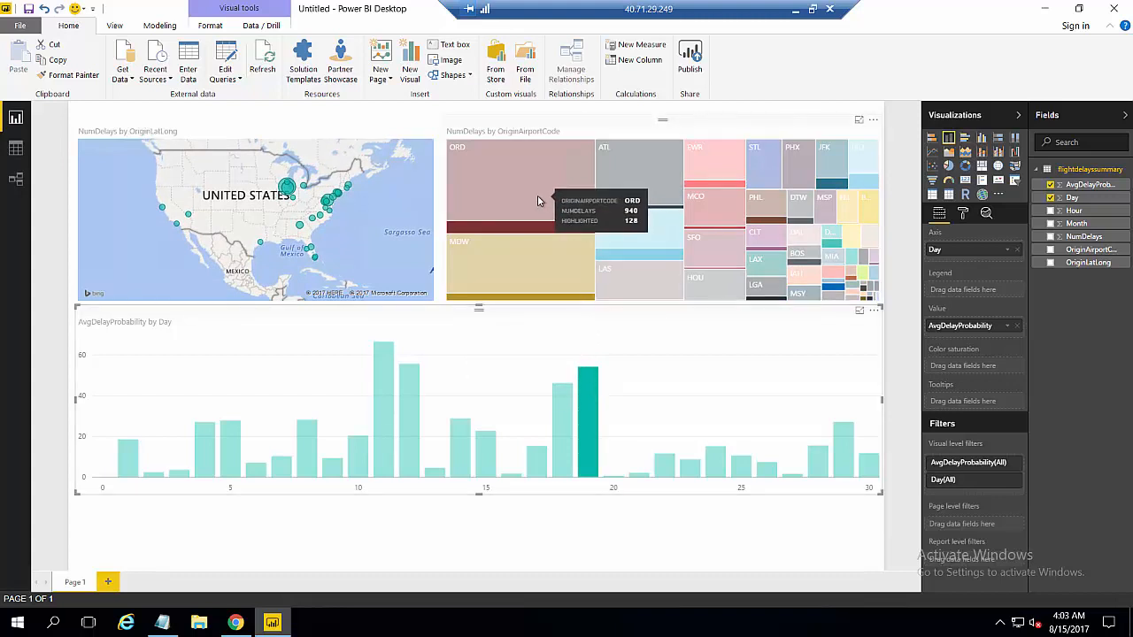
left_click(538, 196)
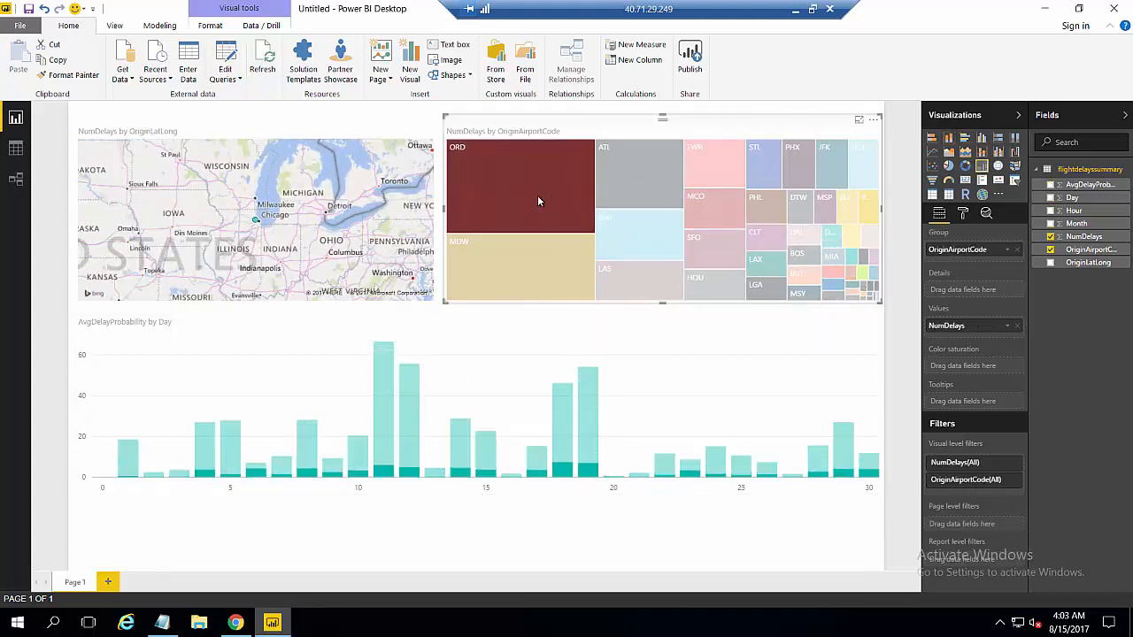
left_click(709, 242)
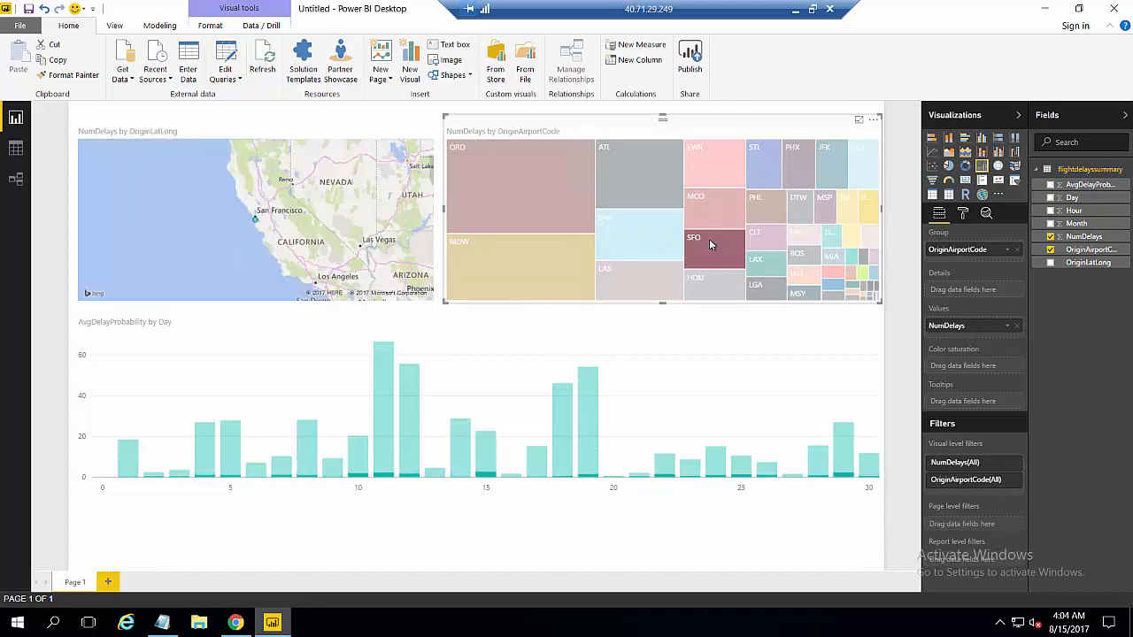
left_click(709, 240)
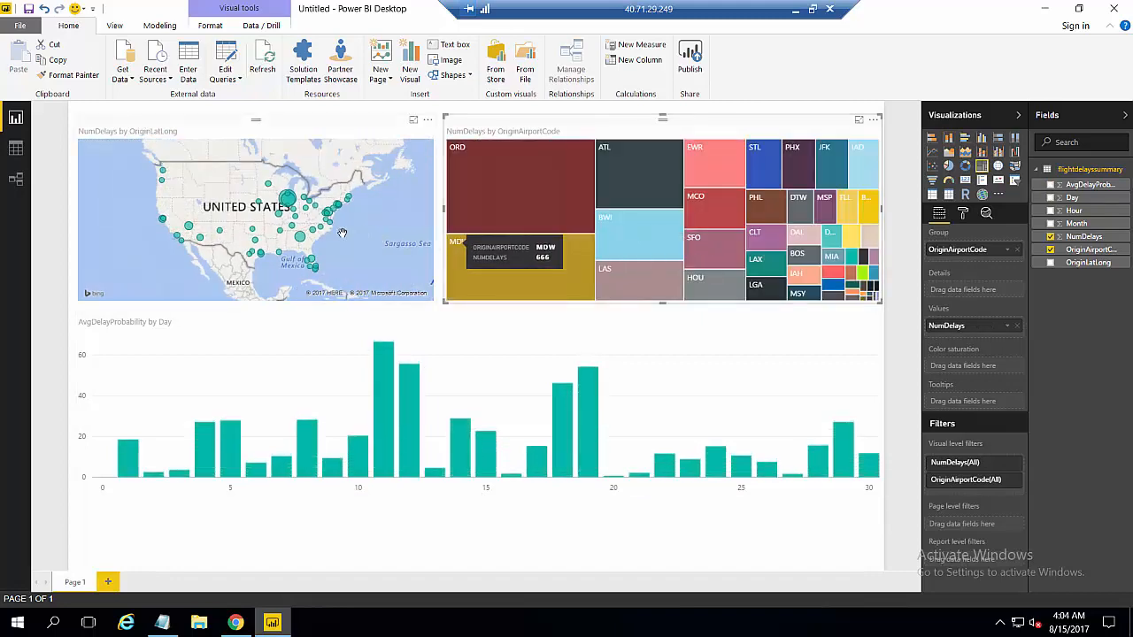
- Cross-filter the report by the Chicago and New York bubbles on the map, then by MDW in the treemap
left_click(296, 215)
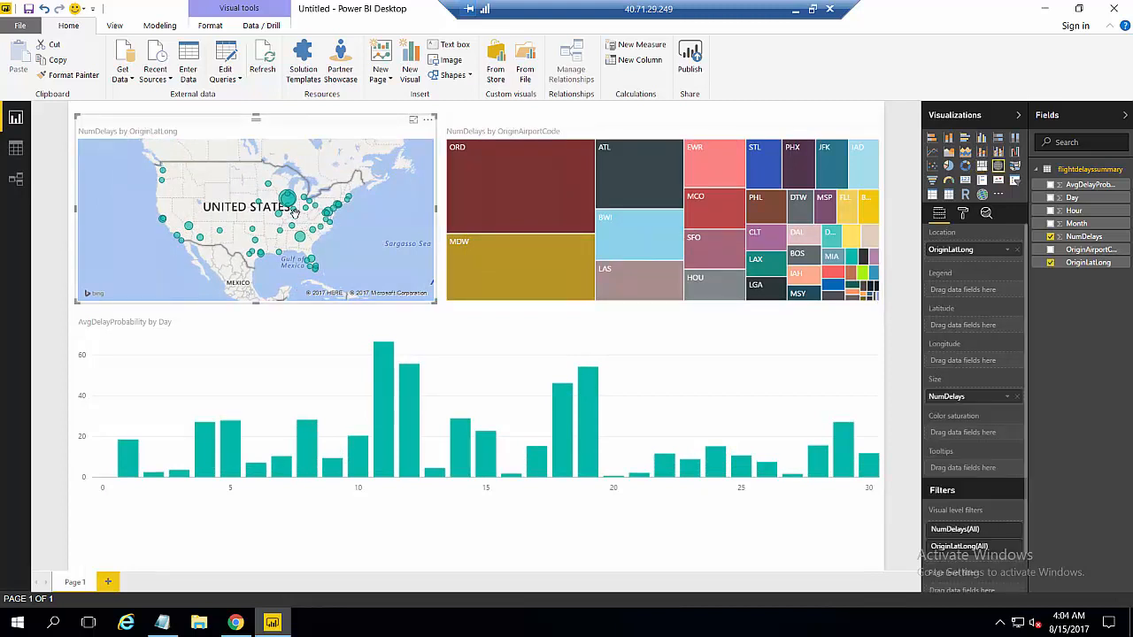
left_click(291, 208)
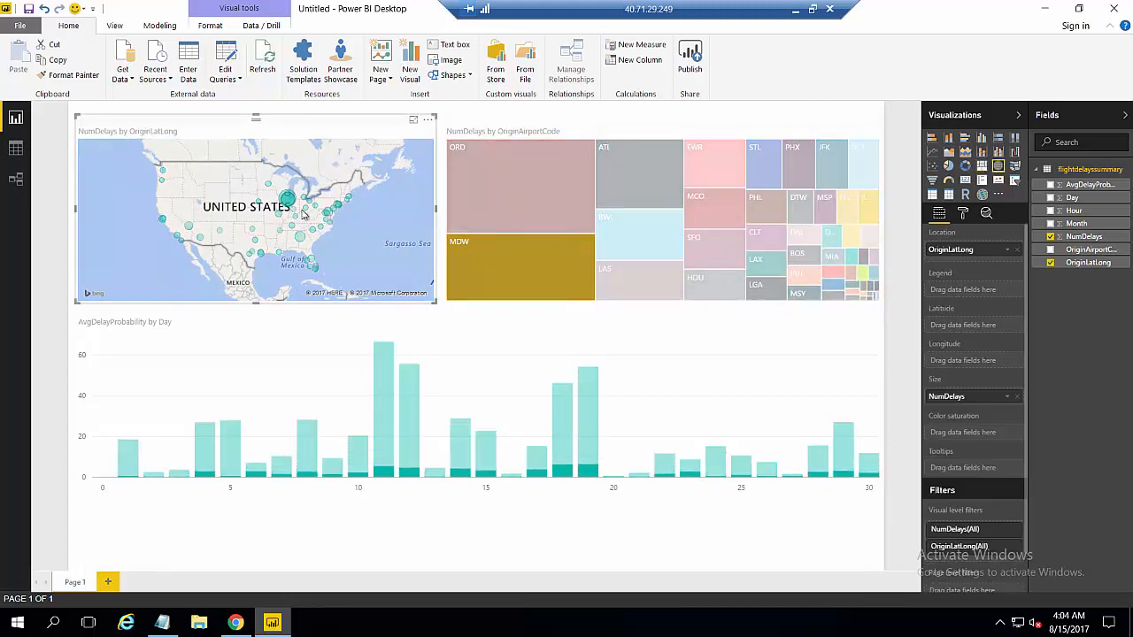
left_click(336, 208)
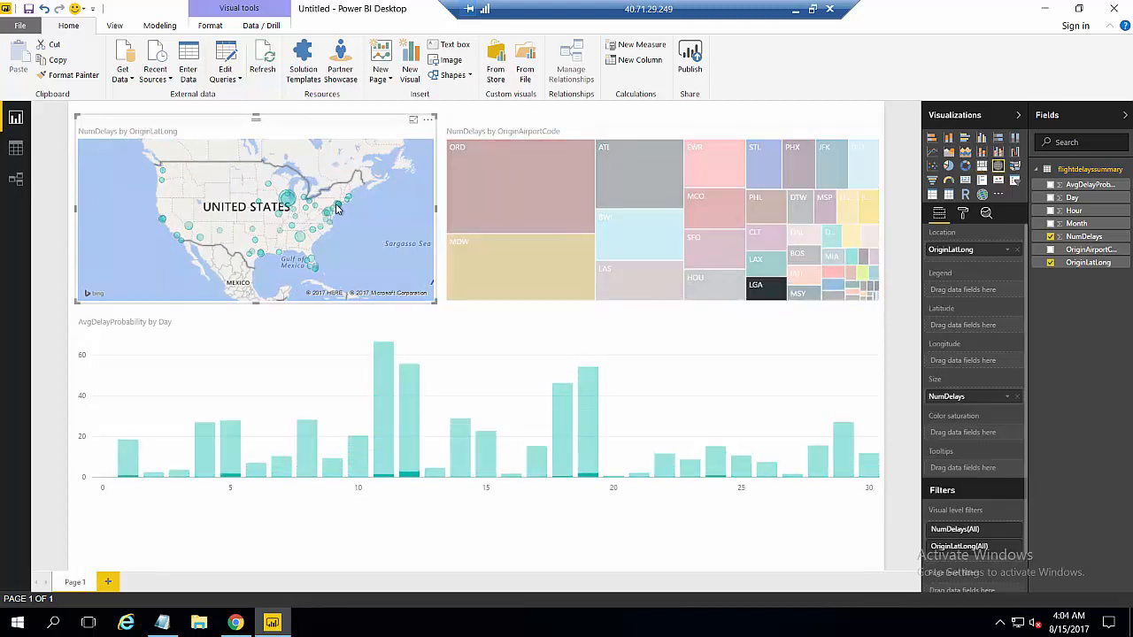
left_click(425, 259)
left_click(475, 273)
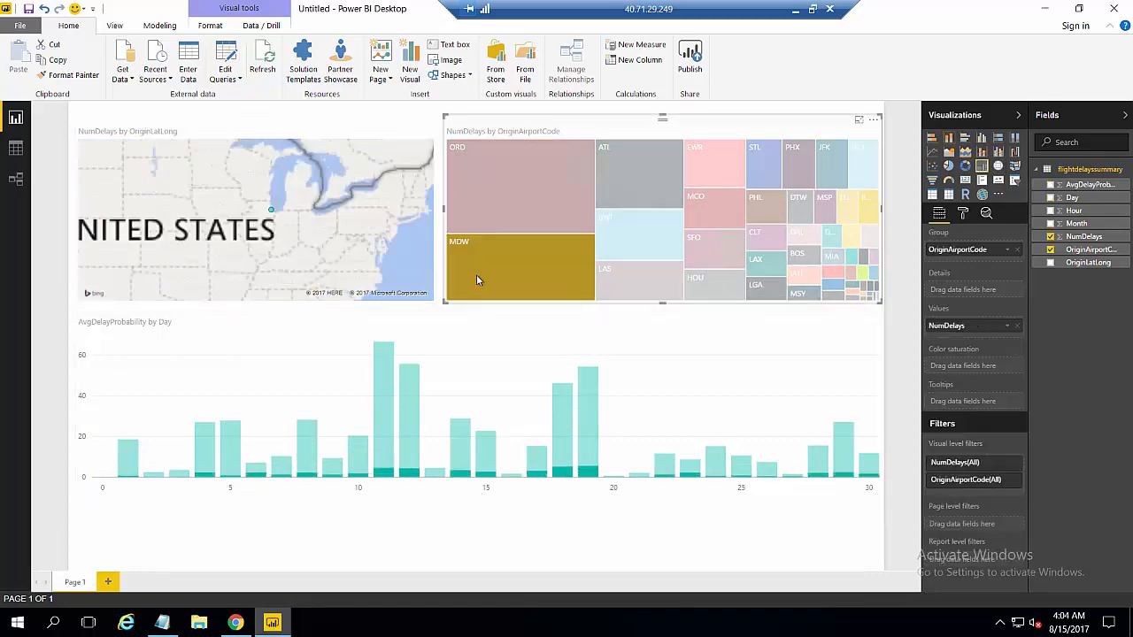
- Cross-filter the map and treemap by days 18, 12, 8 and 5 in the column chart
left_click(566, 432)
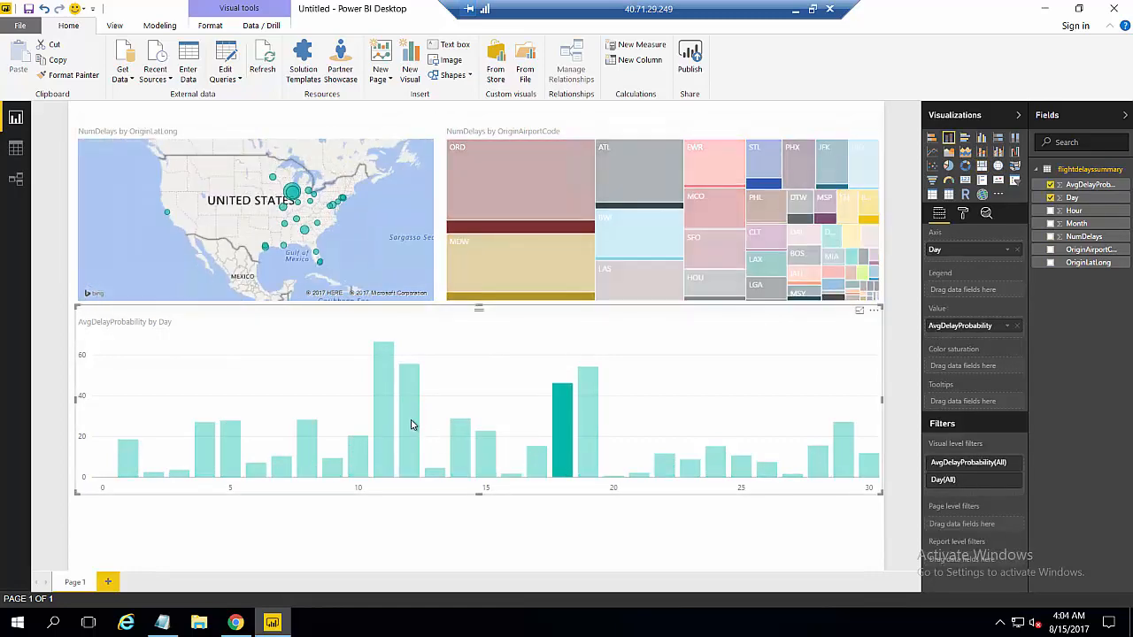
left_click(409, 423)
left_click(308, 453)
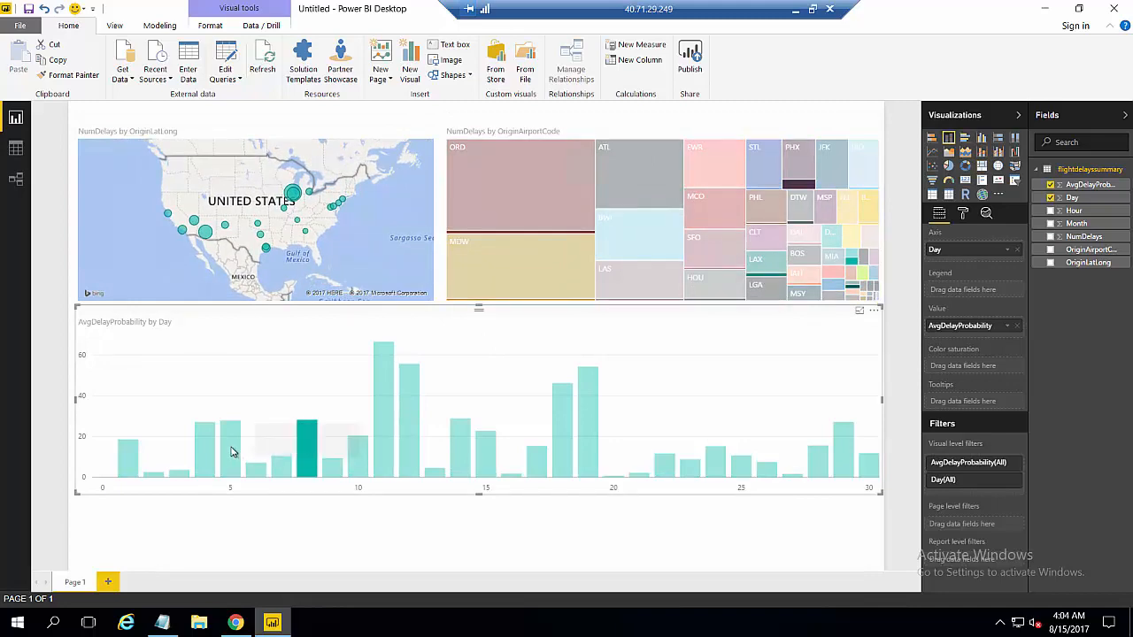
left_click(232, 453)
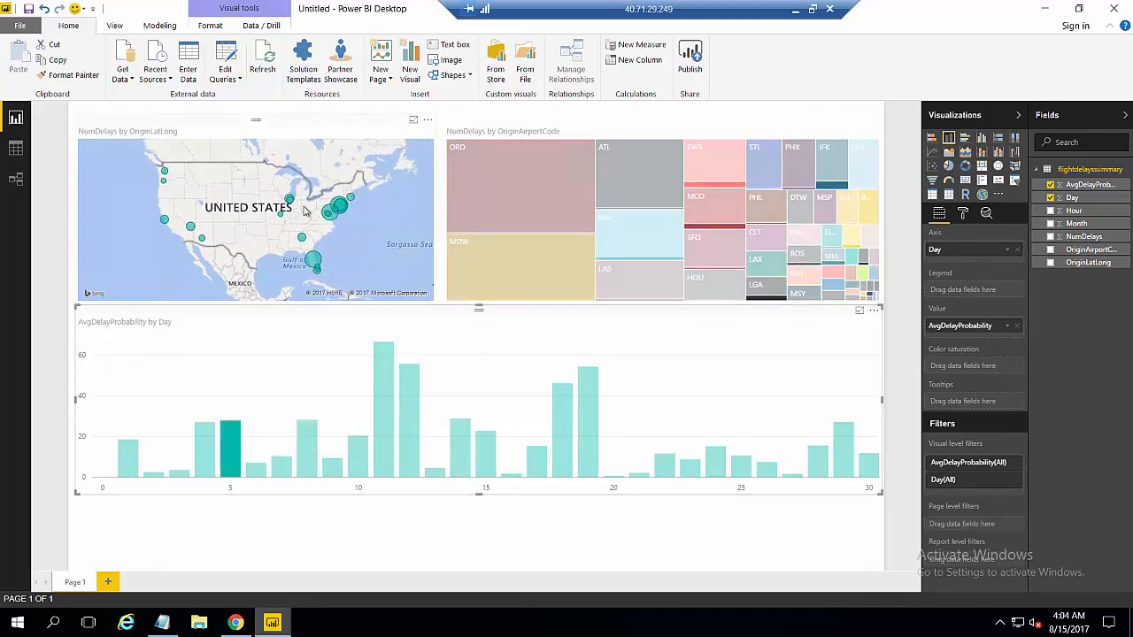
- Cross-filter the report by ORD and finally BWI in the treemap, then deselect the visual with BWI still highlighted
left_click(299, 212)
left_click(523, 215)
left_click(637, 234)
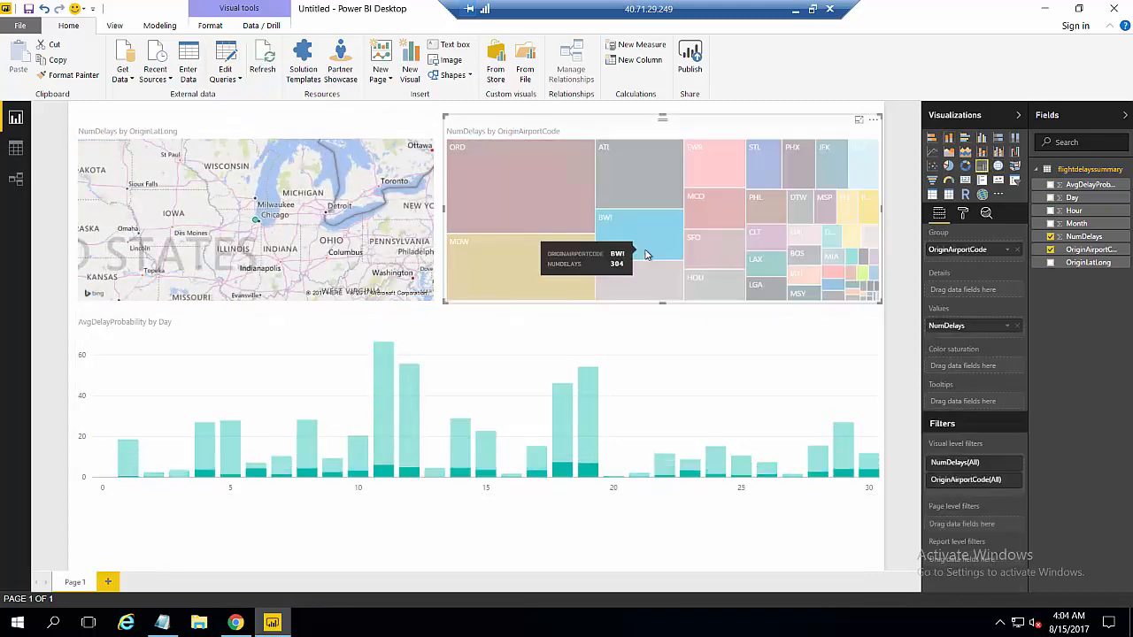
left_click(551, 519)
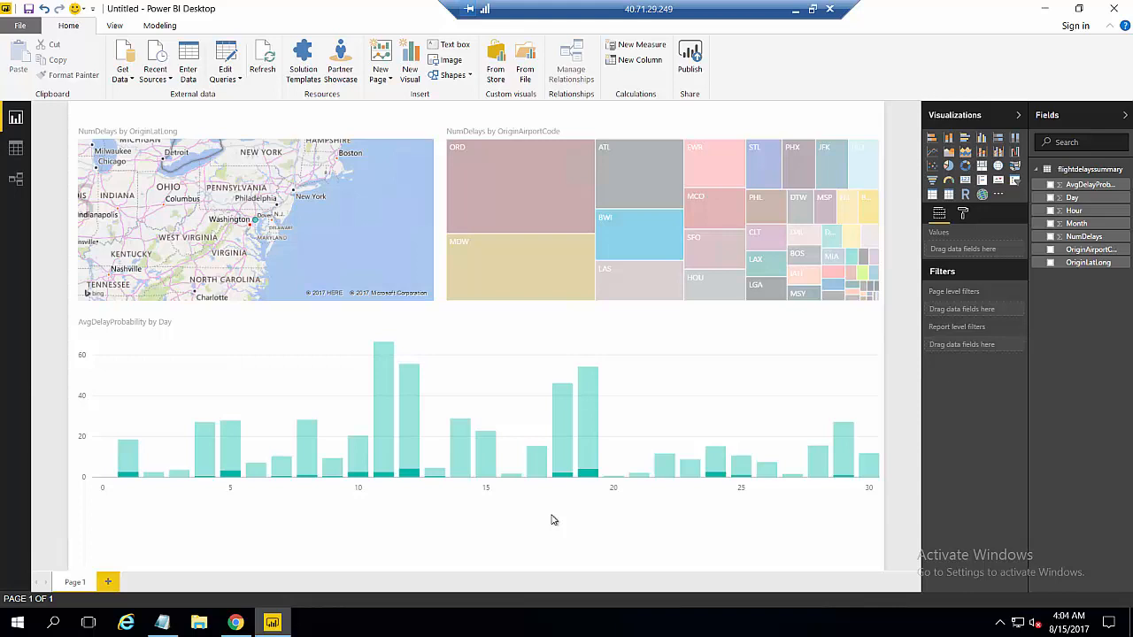
- Save the report as a Power BI file named cis.report in the Documents folder
left_click(22, 27)
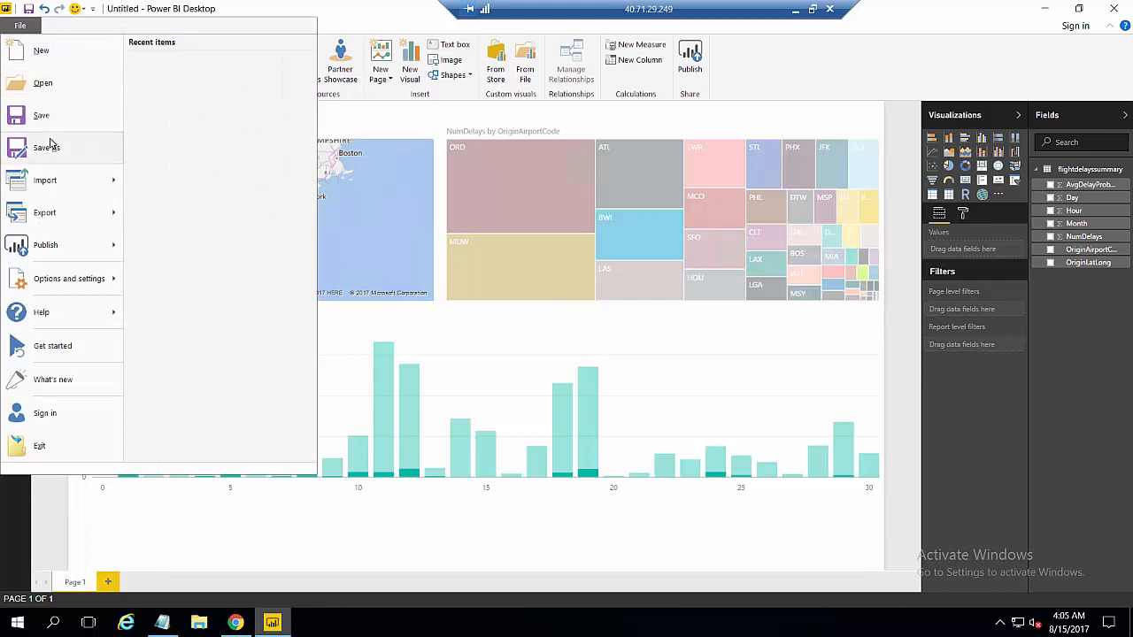
left_click(53, 144)
type("cis.")
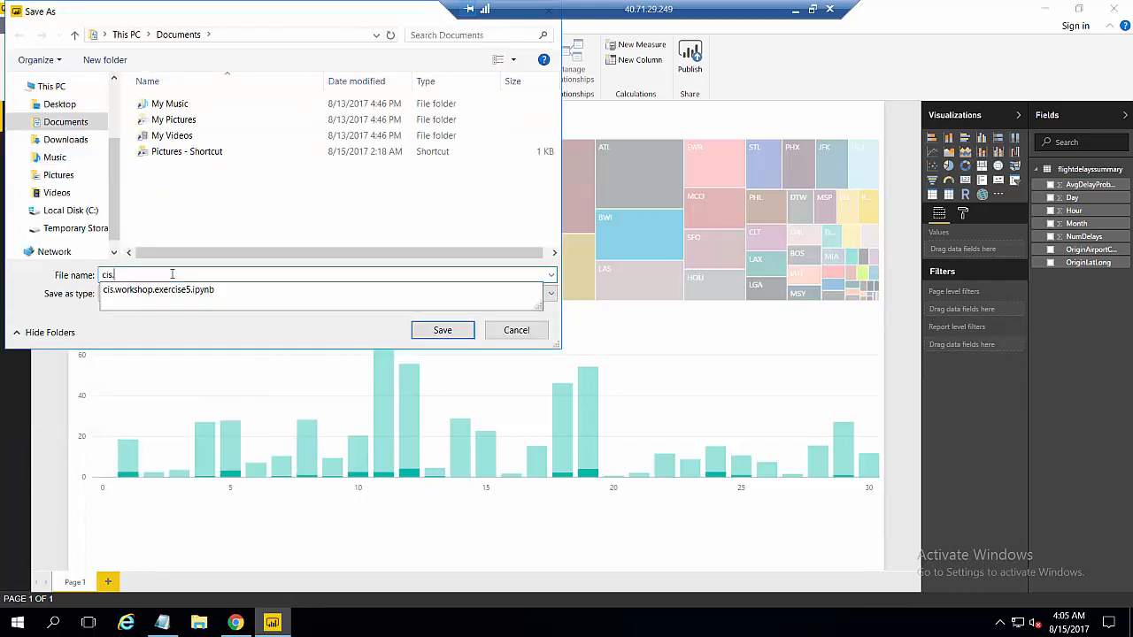
type("report")
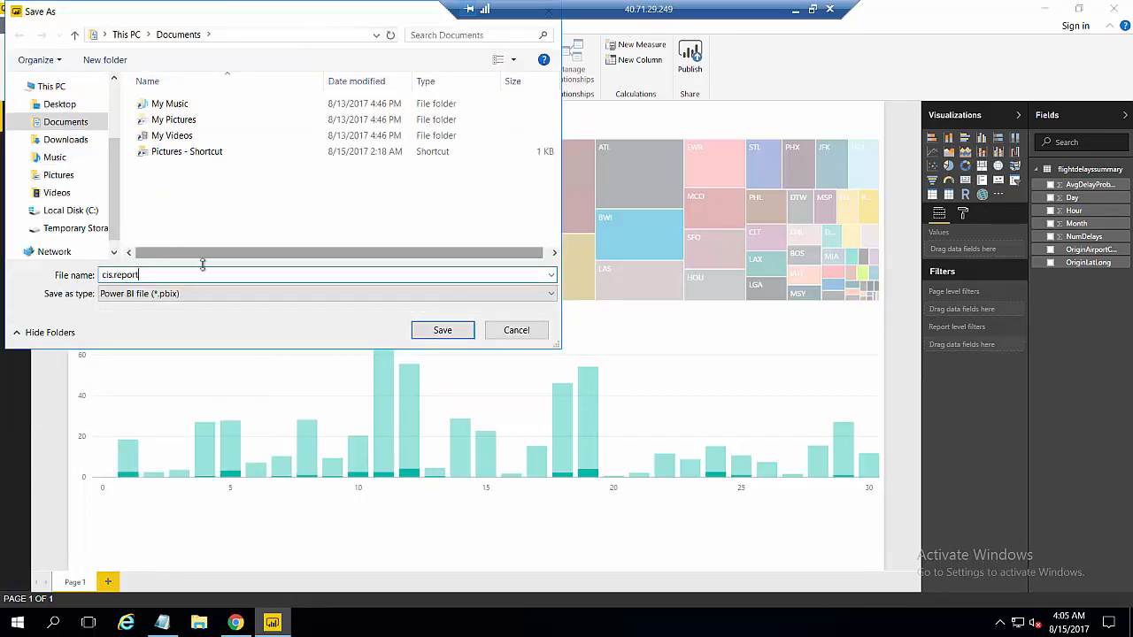
left_click(432, 333)
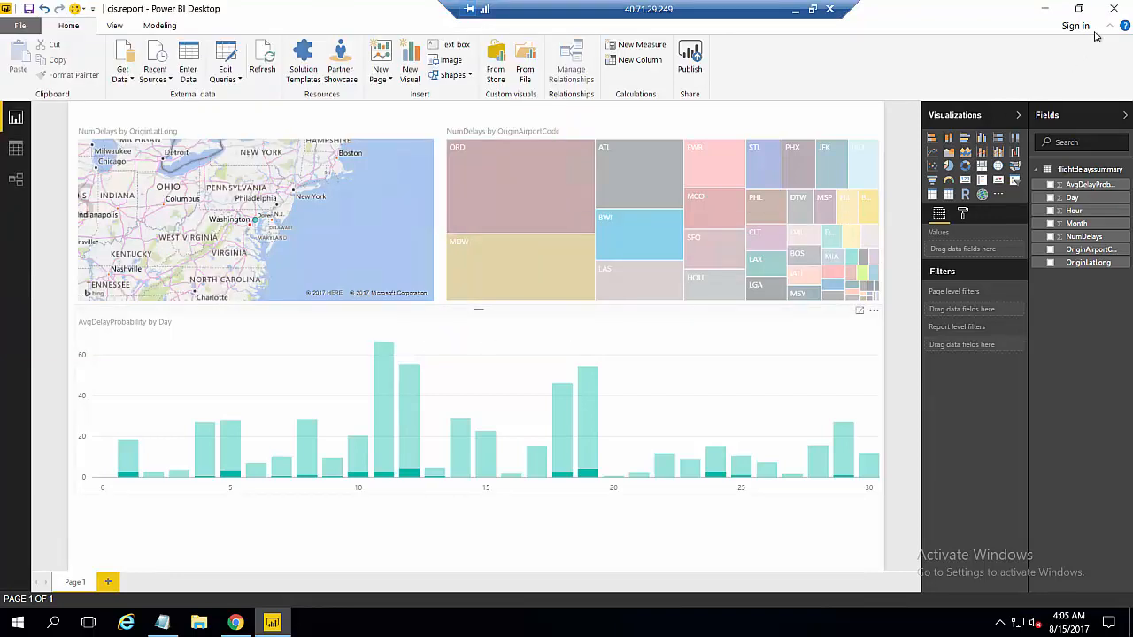
- Close Power BI Desktop and minimize Chrome to return to the desktop
left_click(1111, 8)
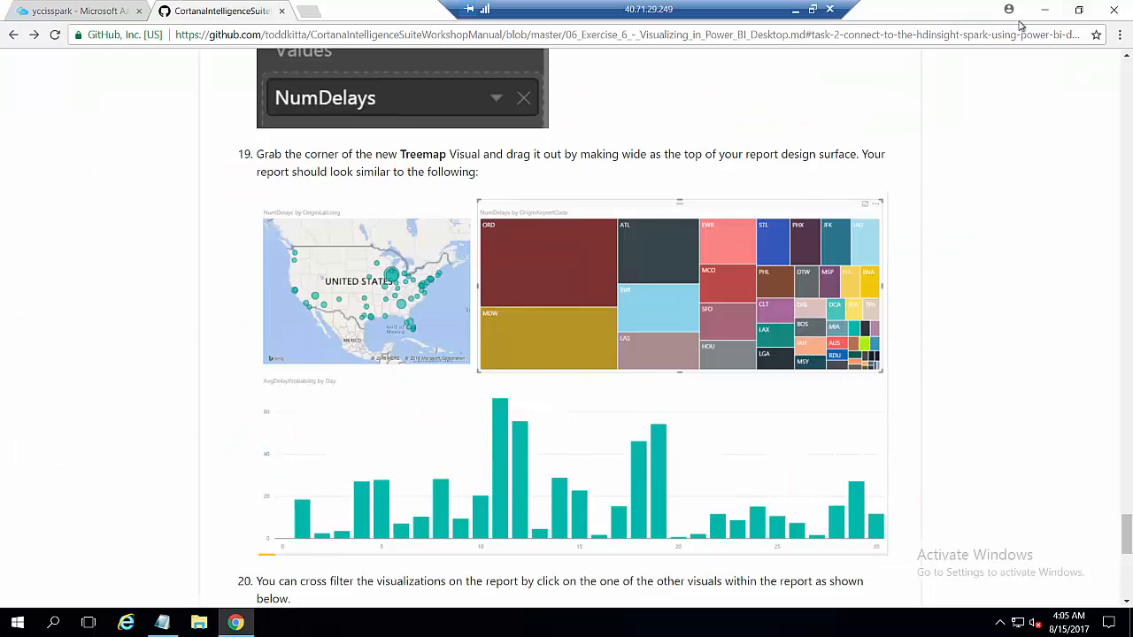
left_click(1044, 10)
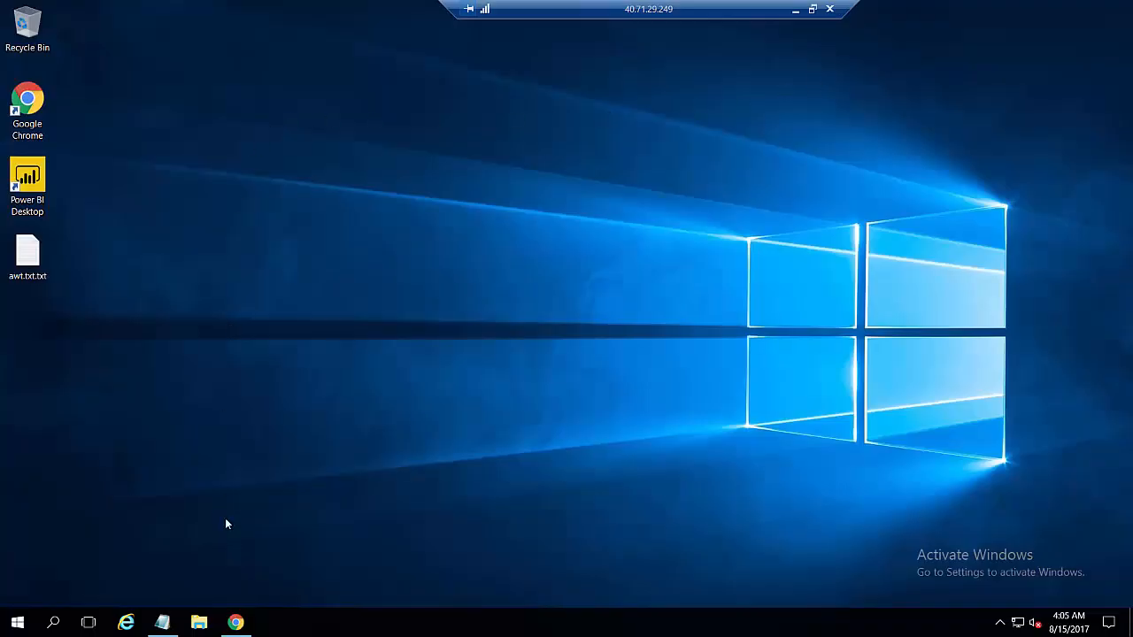
- Open the saved cis.report.pbix report from the Documents folder
left_click(198, 622)
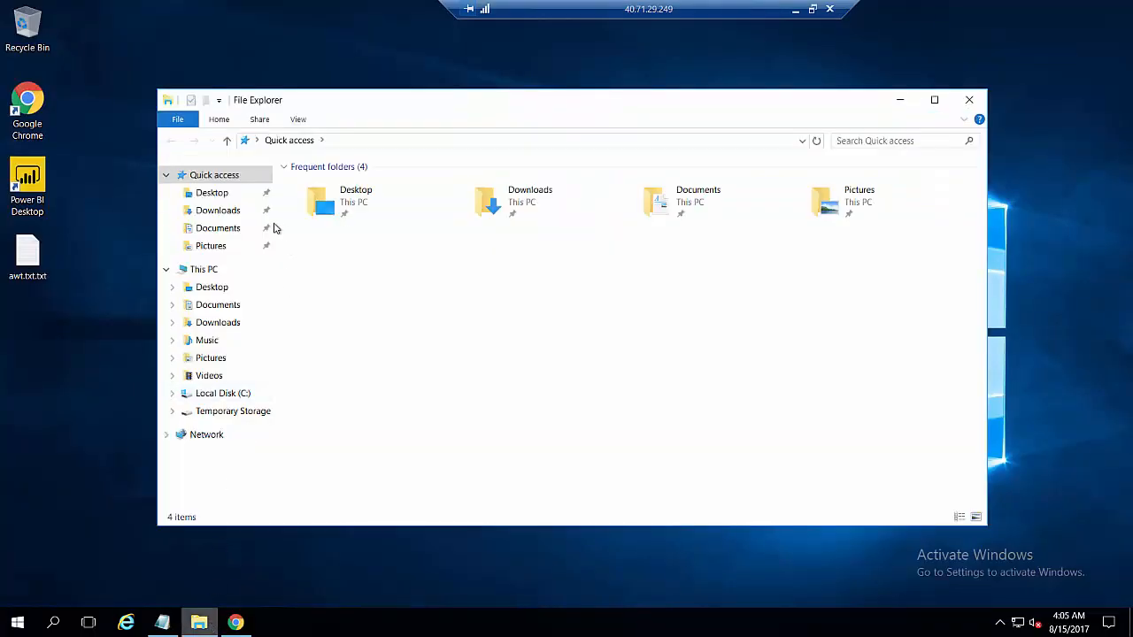
left_click(219, 231)
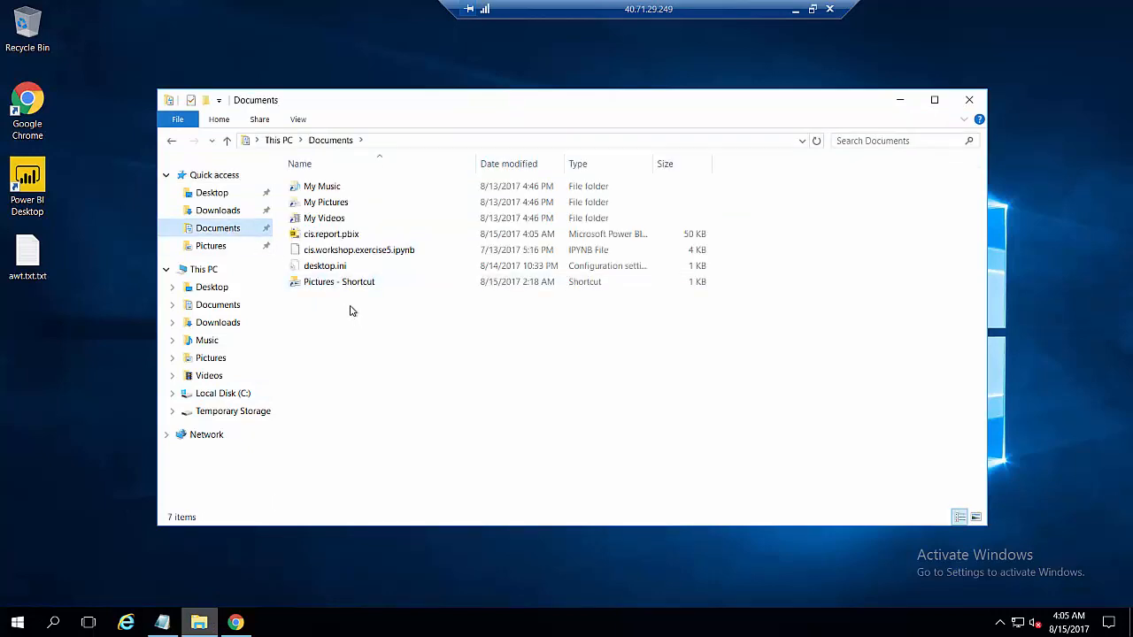
left_click(332, 239)
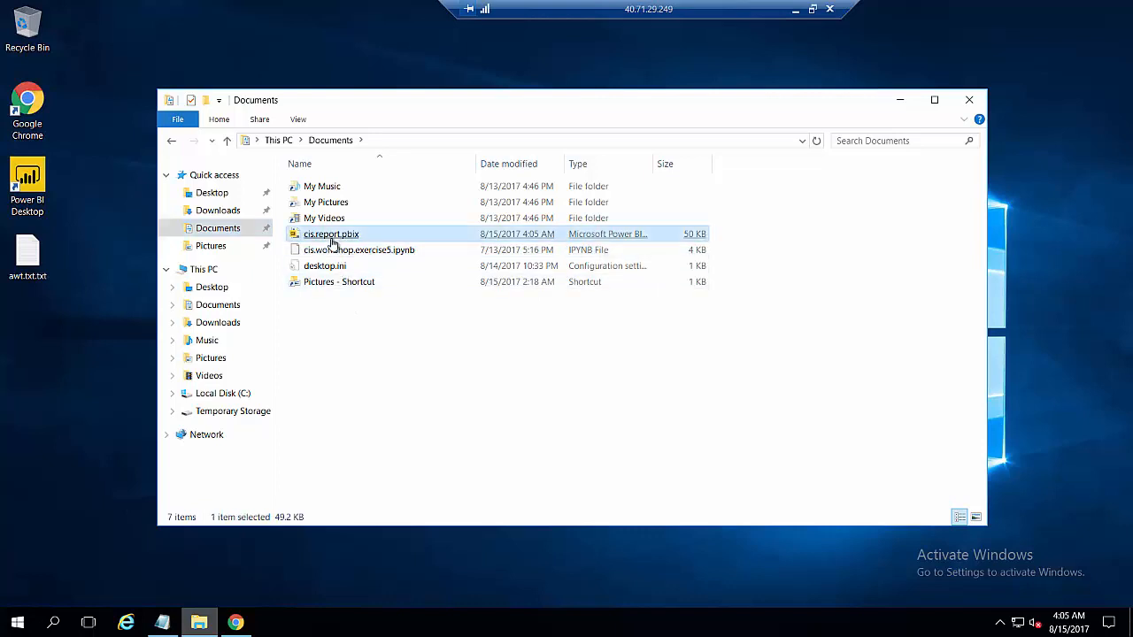
double_click(332, 239)
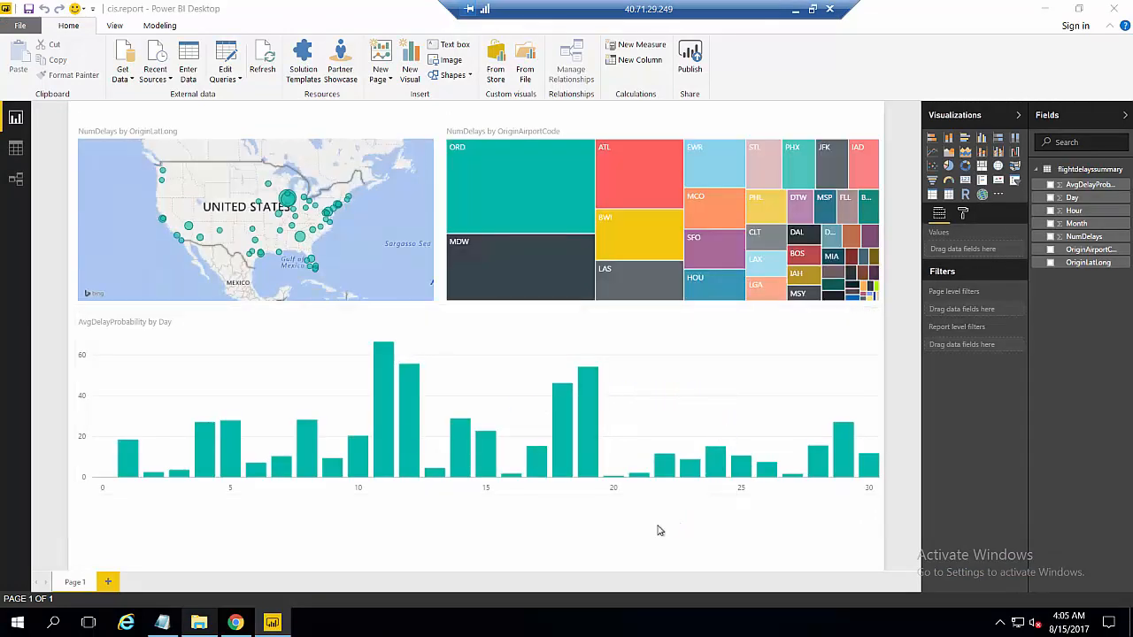
- Cross-filter the report by days 11 and 12 in the column chart, inspect the map, and clear the filter
left_click(666, 250)
left_click(563, 397)
left_click(389, 409)
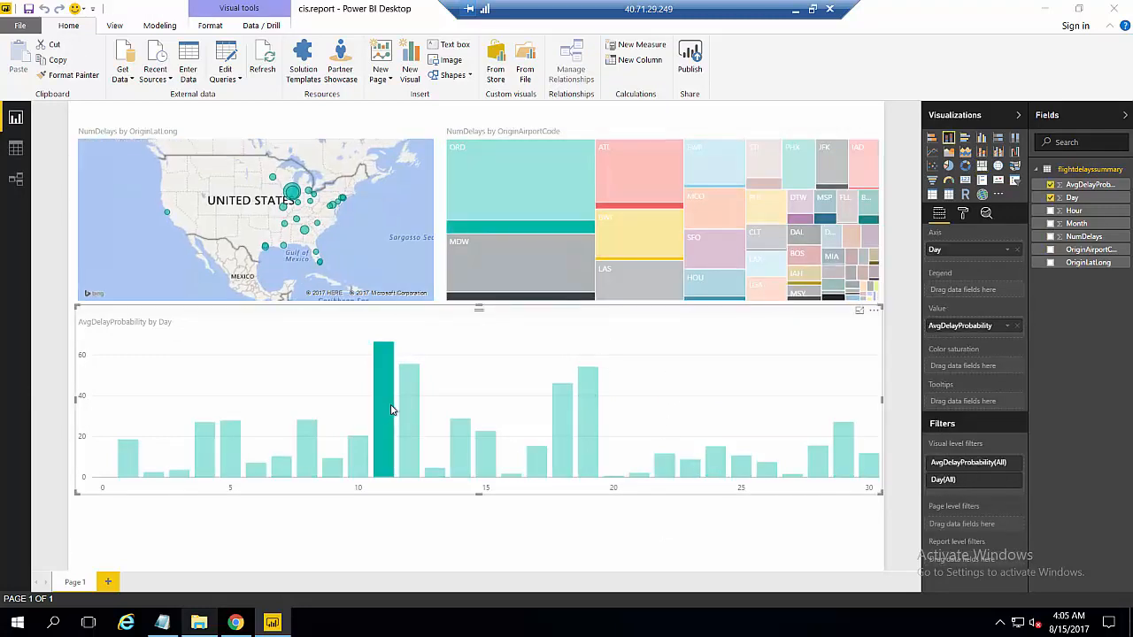
left_click(392, 411)
left_click(410, 400)
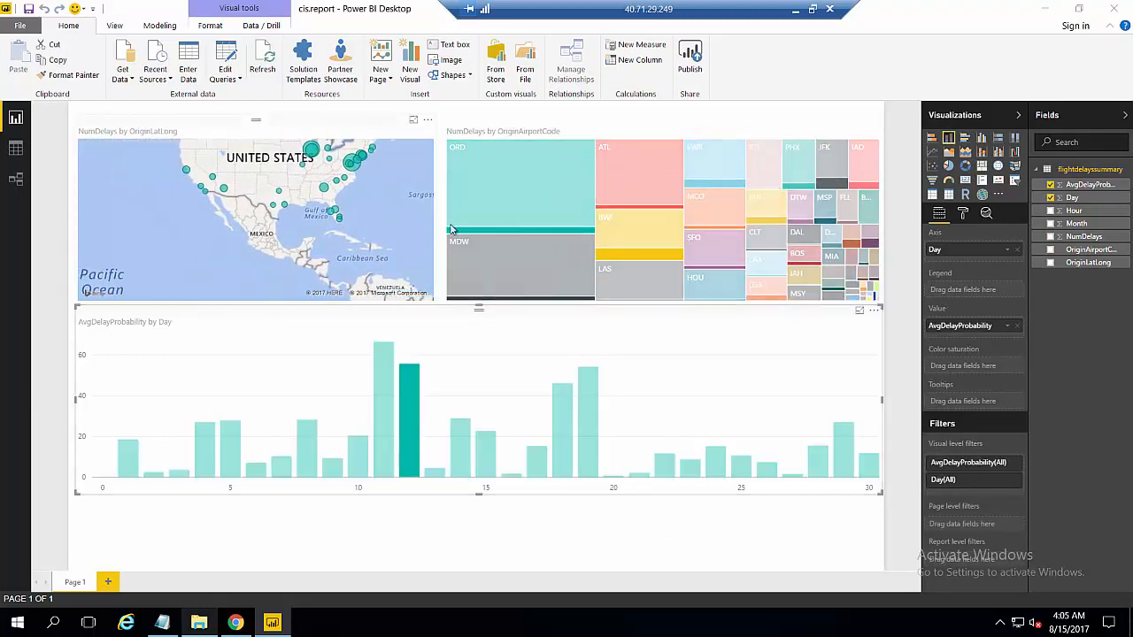
left_click_drag(288, 253, 97, 218)
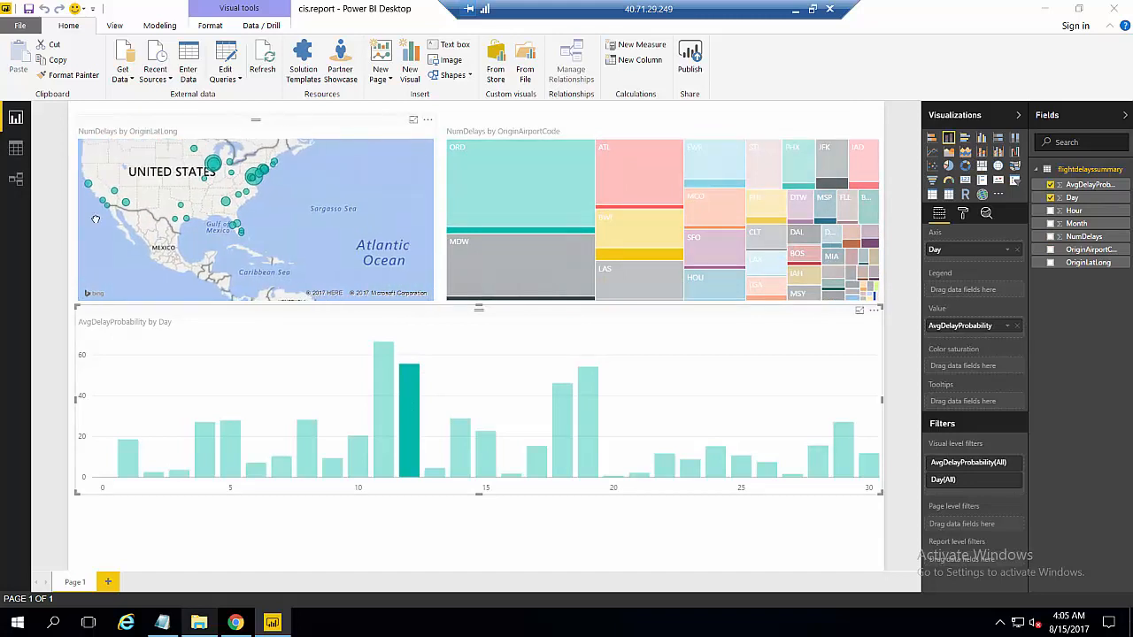
left_click(154, 195)
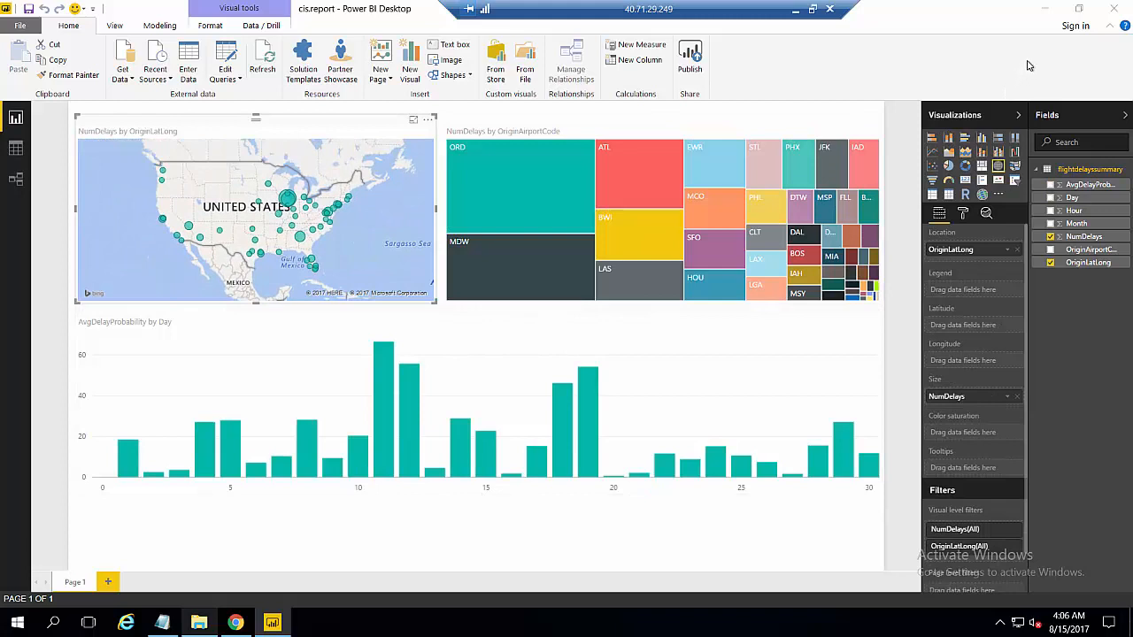
- Minimize Power BI Desktop, switch to Chrome and open the Exercise 7 - Deploy Intelligent Web App instructions
left_click(1049, 11)
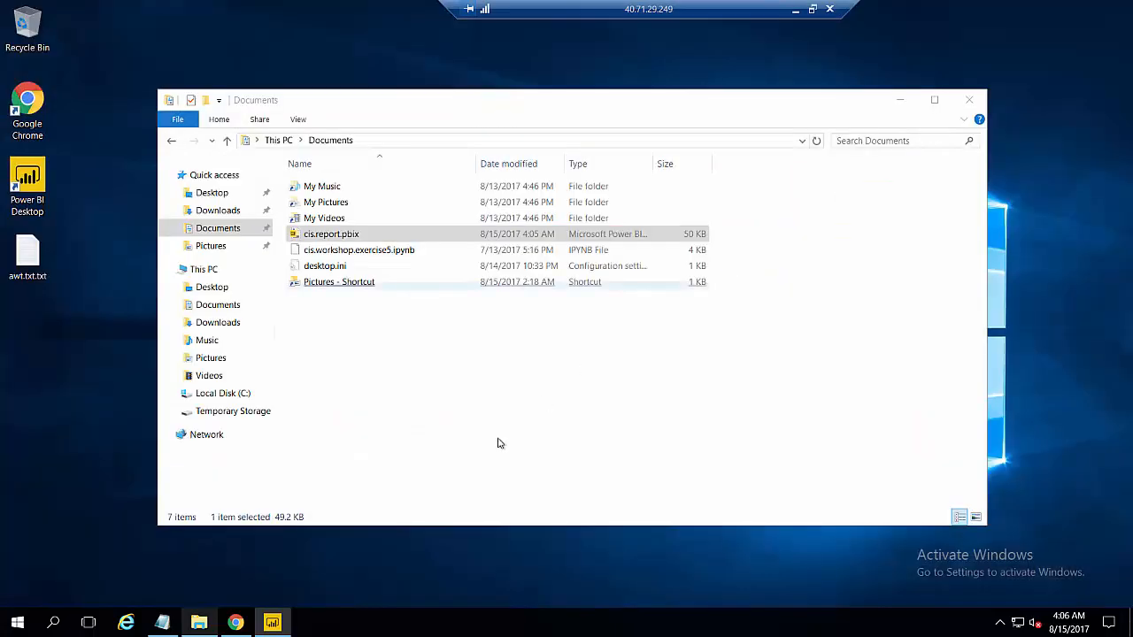
left_click(236, 623)
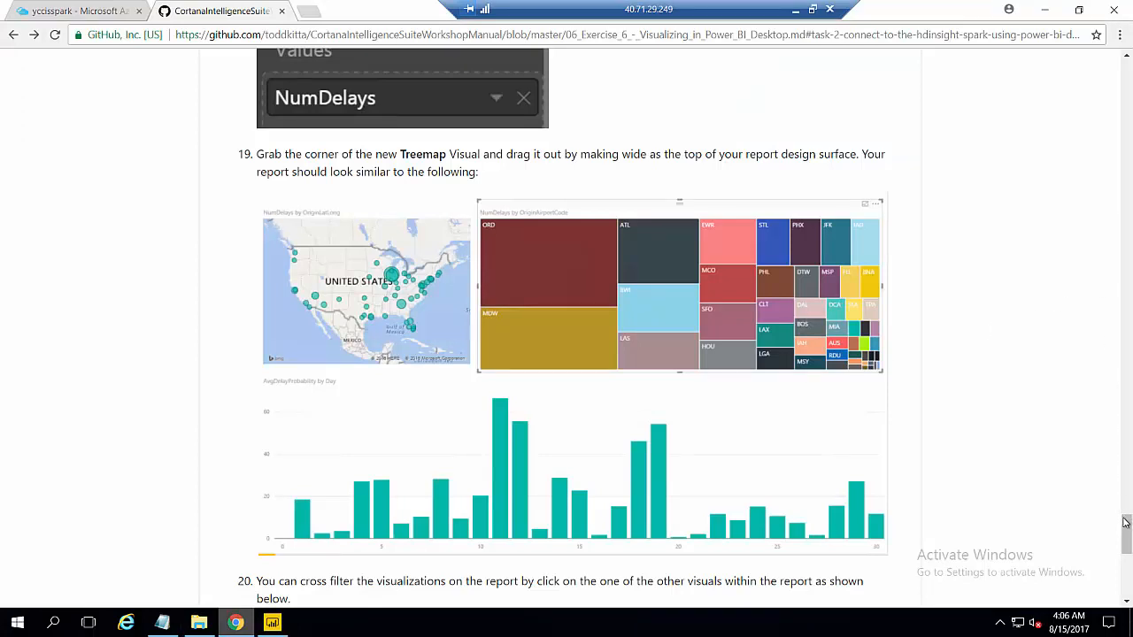
scroll(1125, 522, "down", 6)
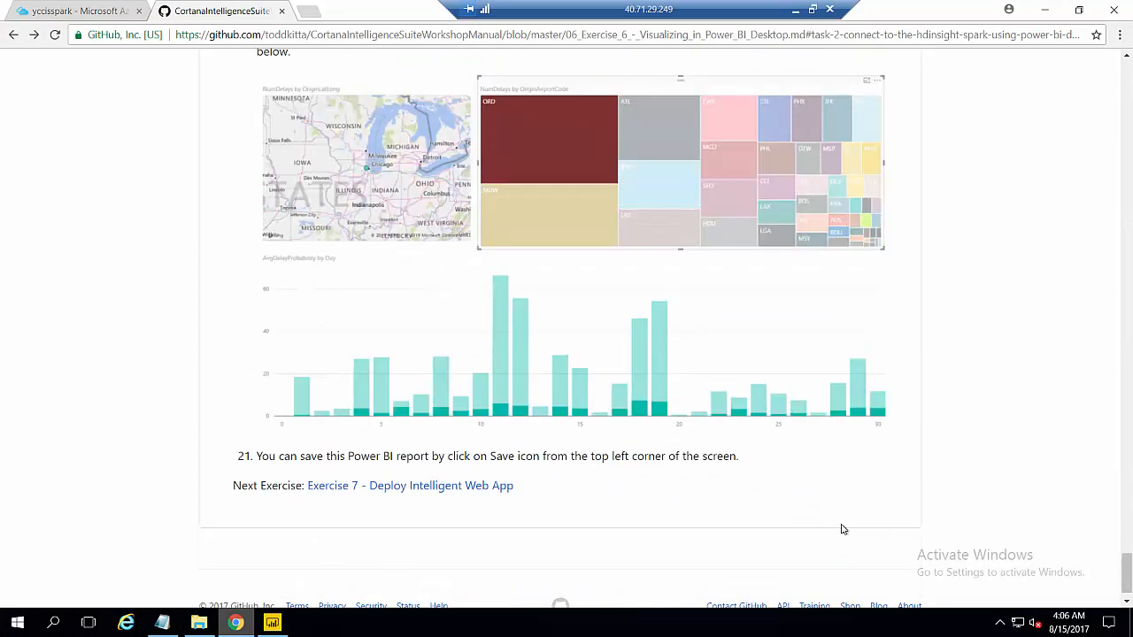
left_click(437, 486)
scroll(999, 257, "down", 2)
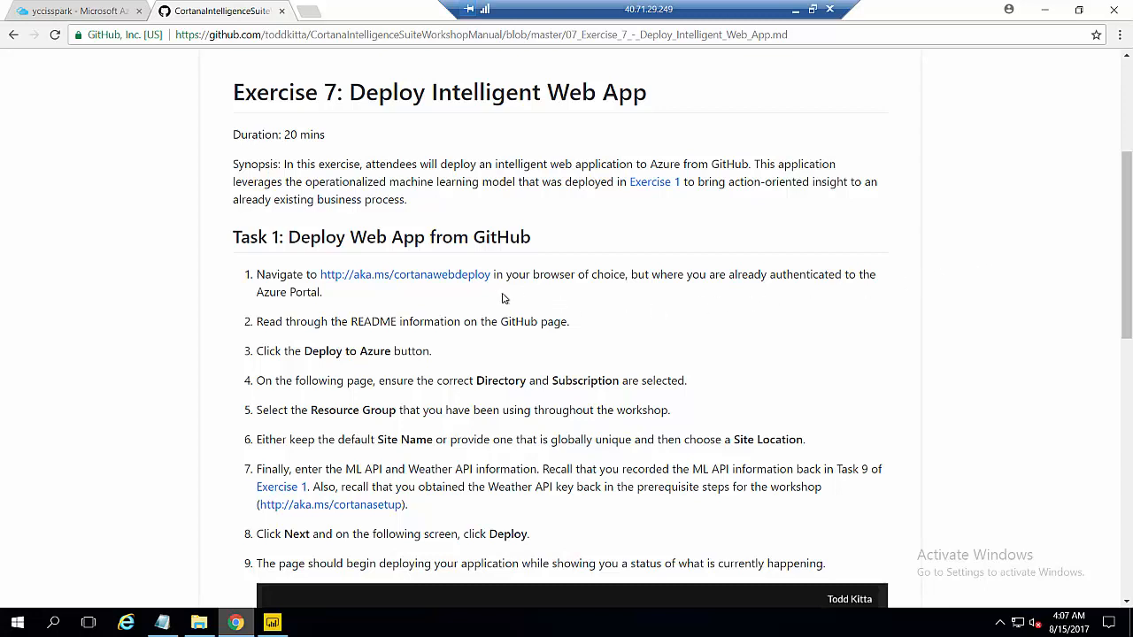
- Open the AdventureWorksTravel GitHub repository from Task 1 and launch its Deploy to Azure setup form
left_click(431, 276)
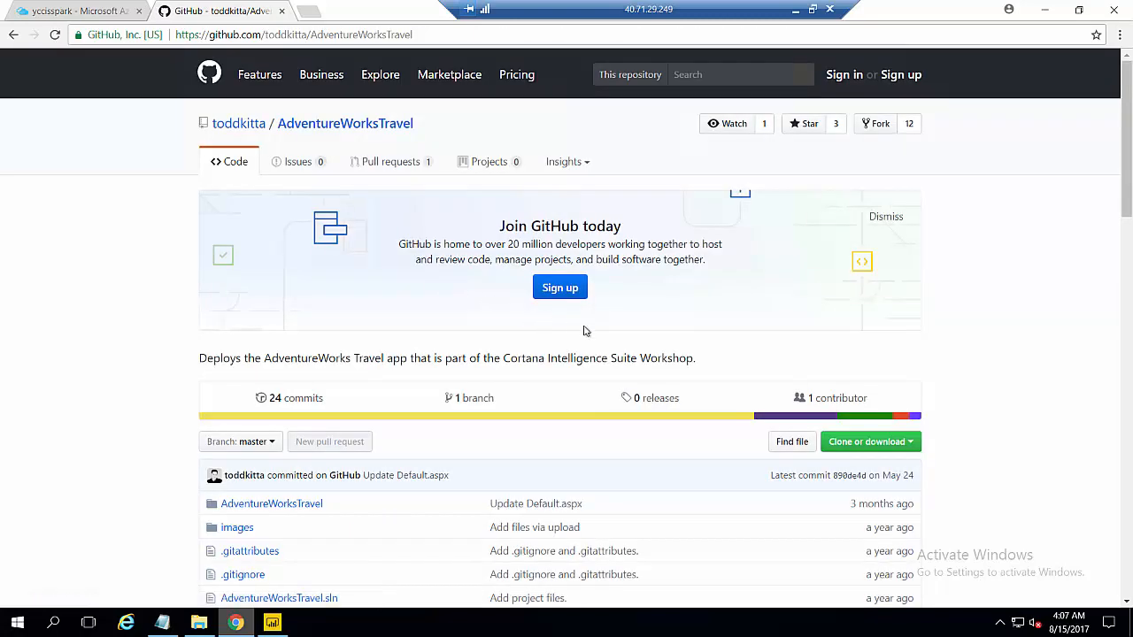
left_click_drag(1128, 153, 1129, 326)
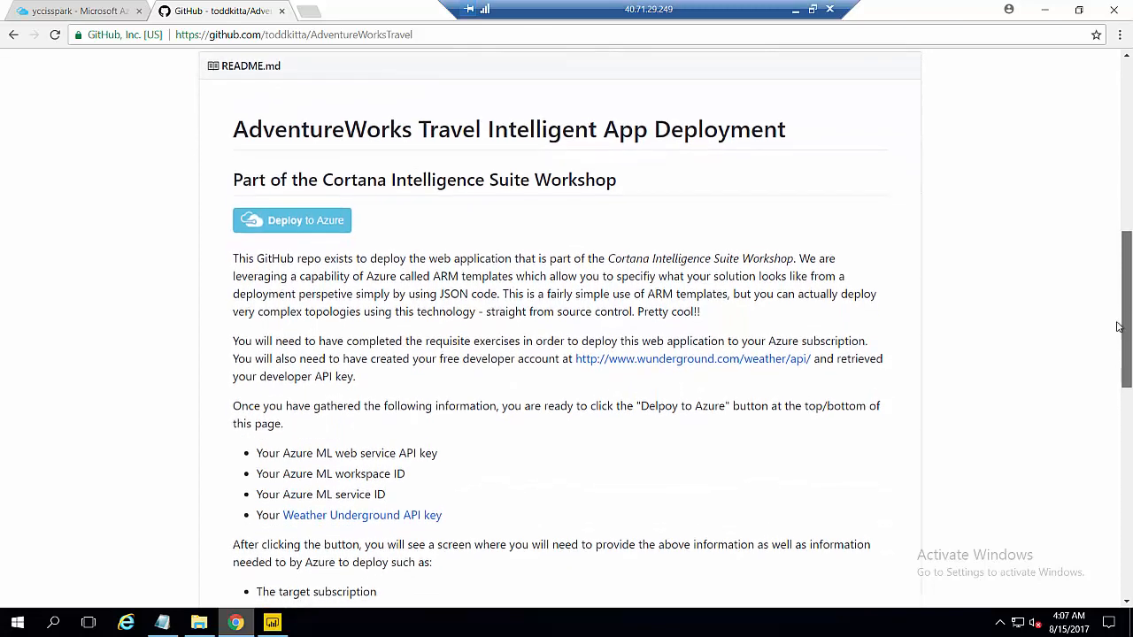
left_click(334, 221)
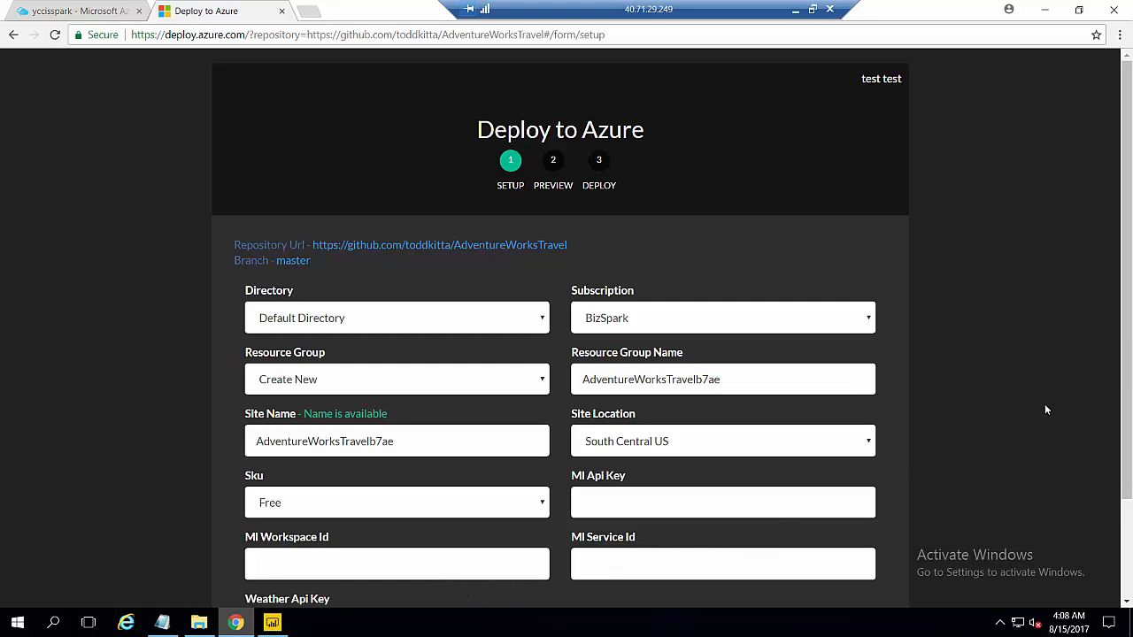
- Copy the primary key from the awt.txt.txt notes in Notepad into the form's Ml Api Key field
left_click_drag(1128, 325, 1130, 413)
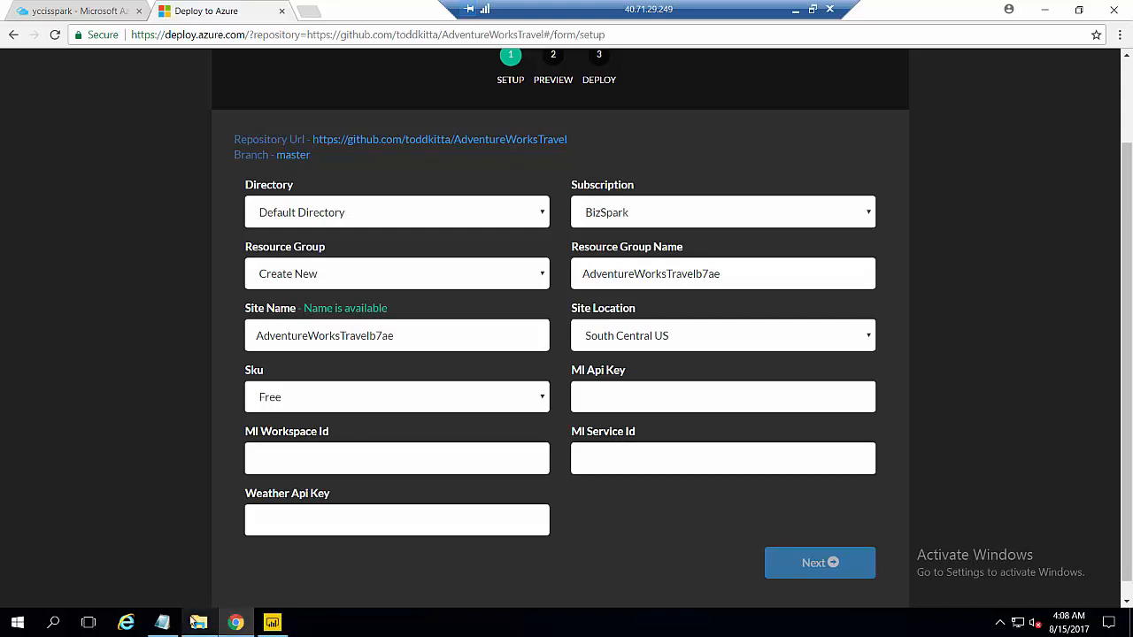
left_click(162, 622)
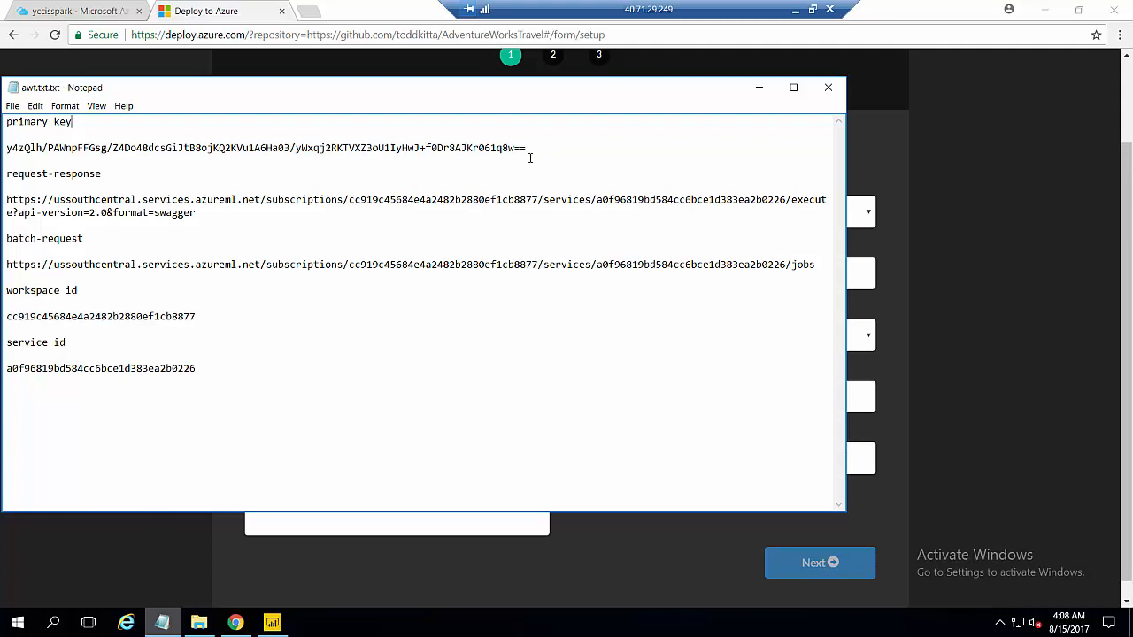
left_click_drag(526, 147, 9, 148)
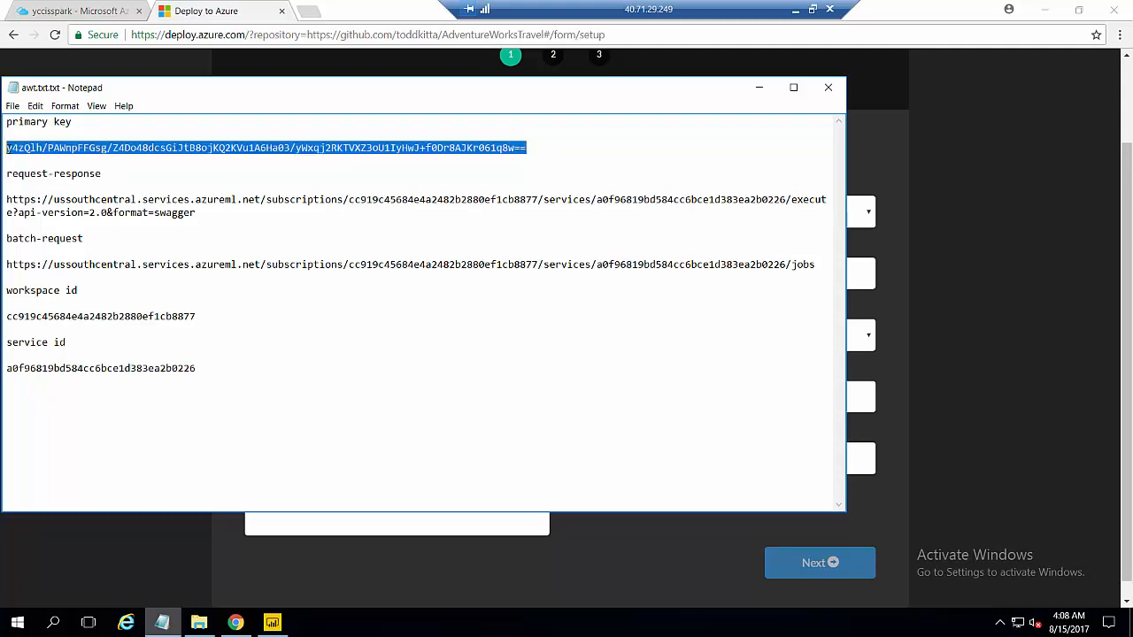
right_click(9, 149)
left_click(37, 174)
left_click(543, 591)
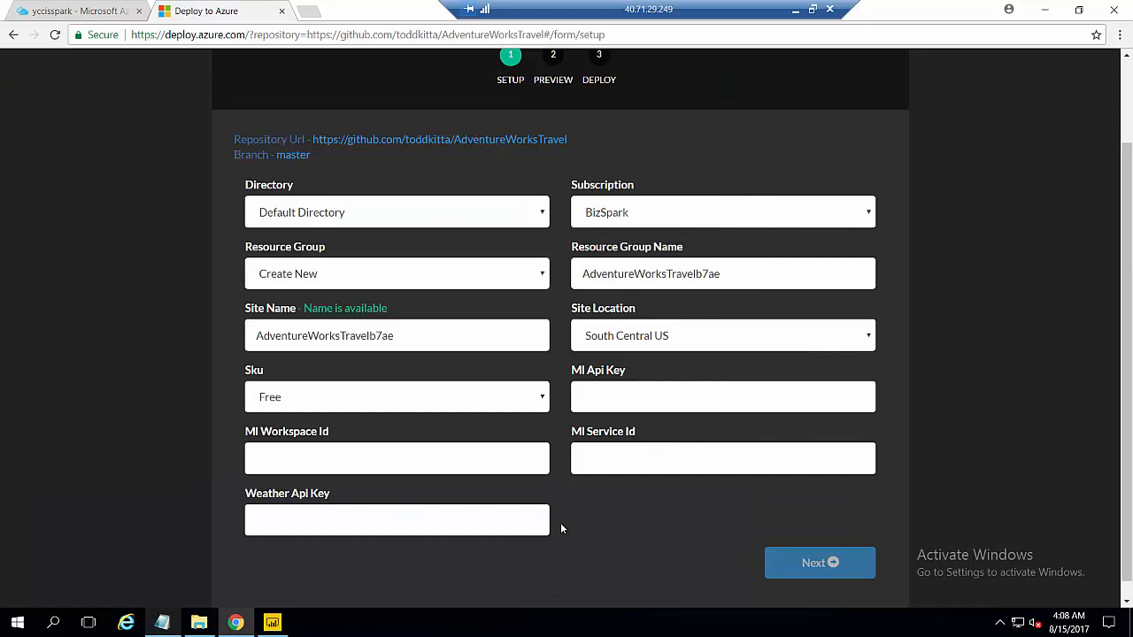
right_click(600, 407)
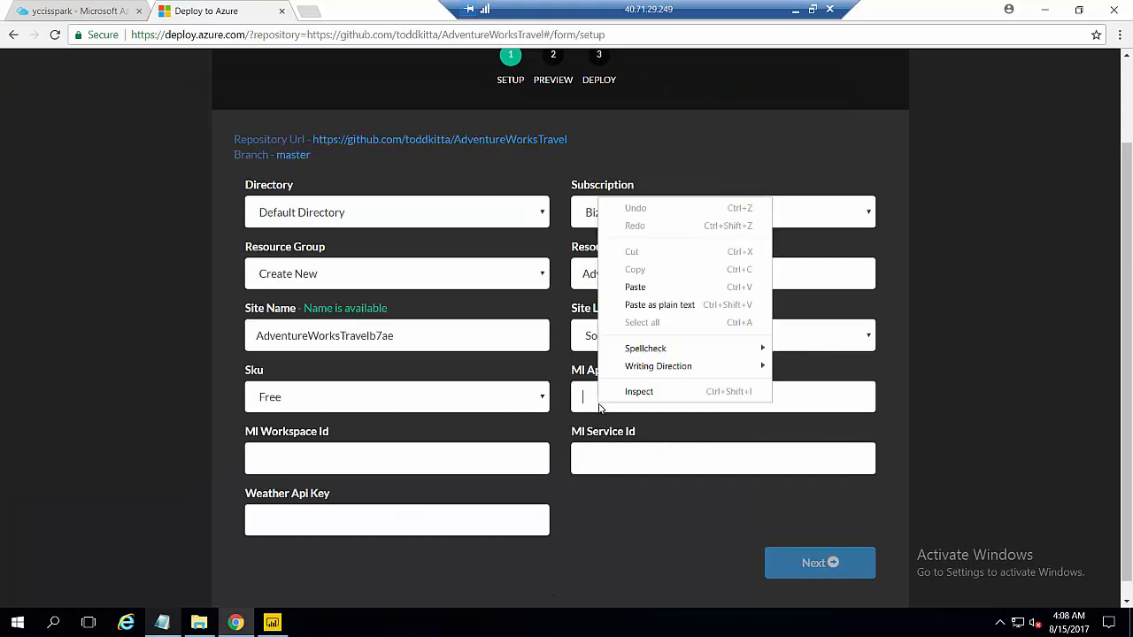
left_click(630, 286)
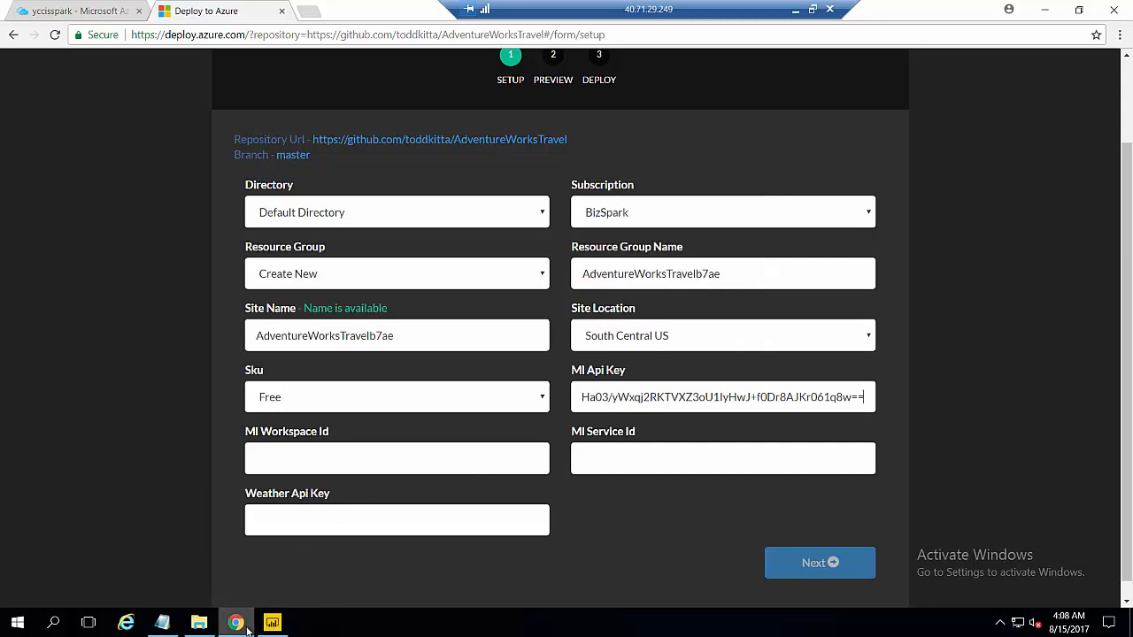
- Copy the workspace ID from the Notepad notes into the form's Ml Workspace Id field
left_click(162, 623)
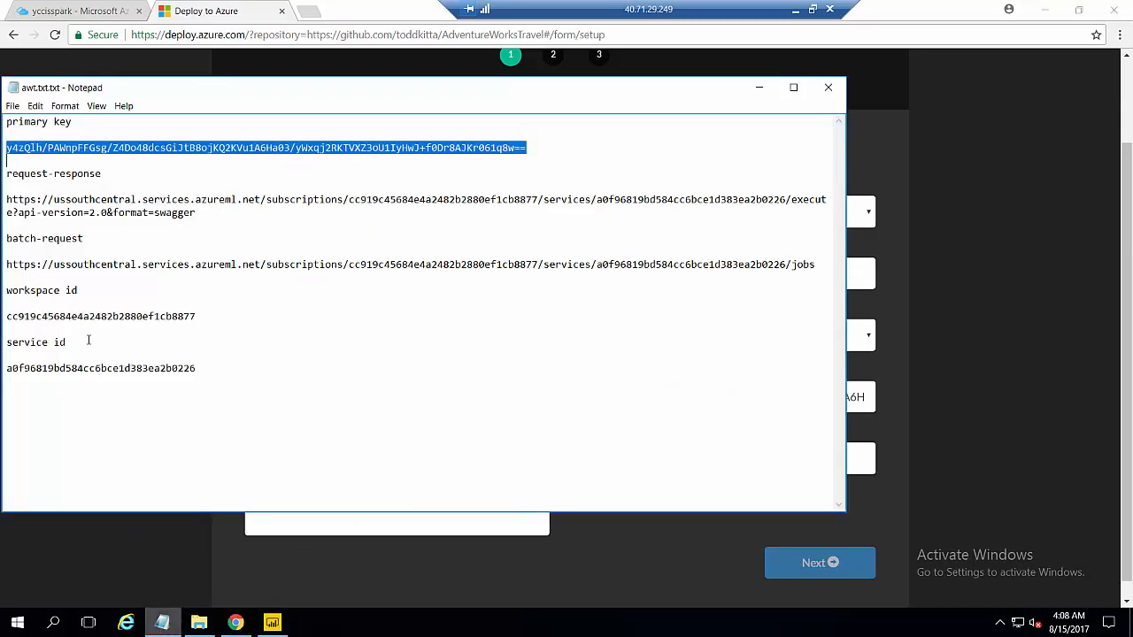
left_click_drag(204, 316, 8, 320)
right_click(8, 321)
left_click(88, 359)
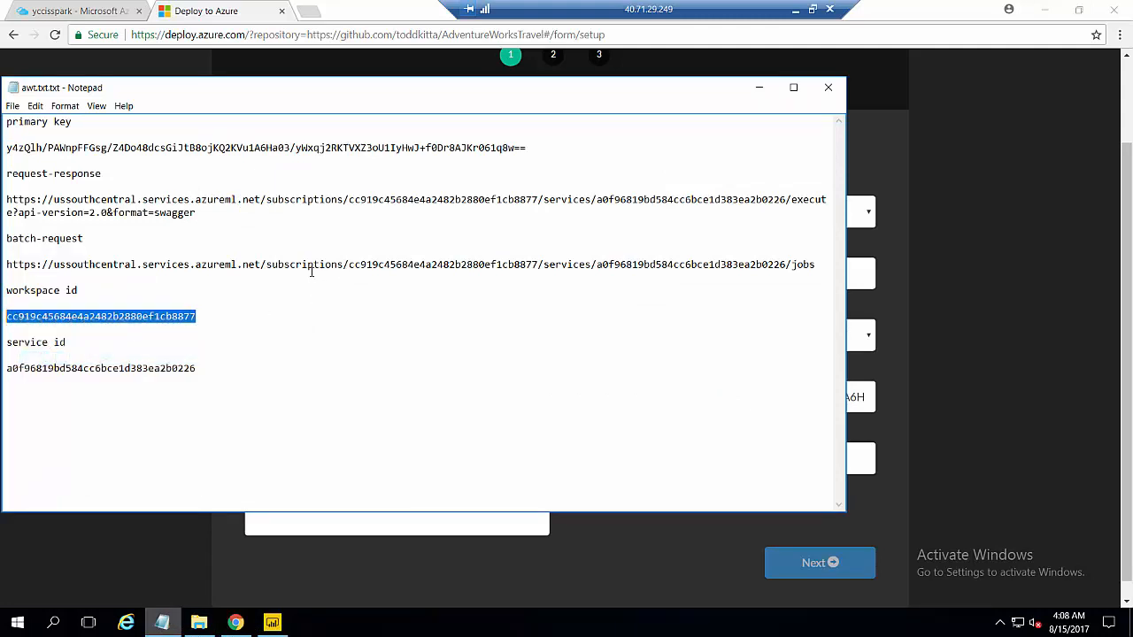
left_click(338, 274)
left_click(925, 492)
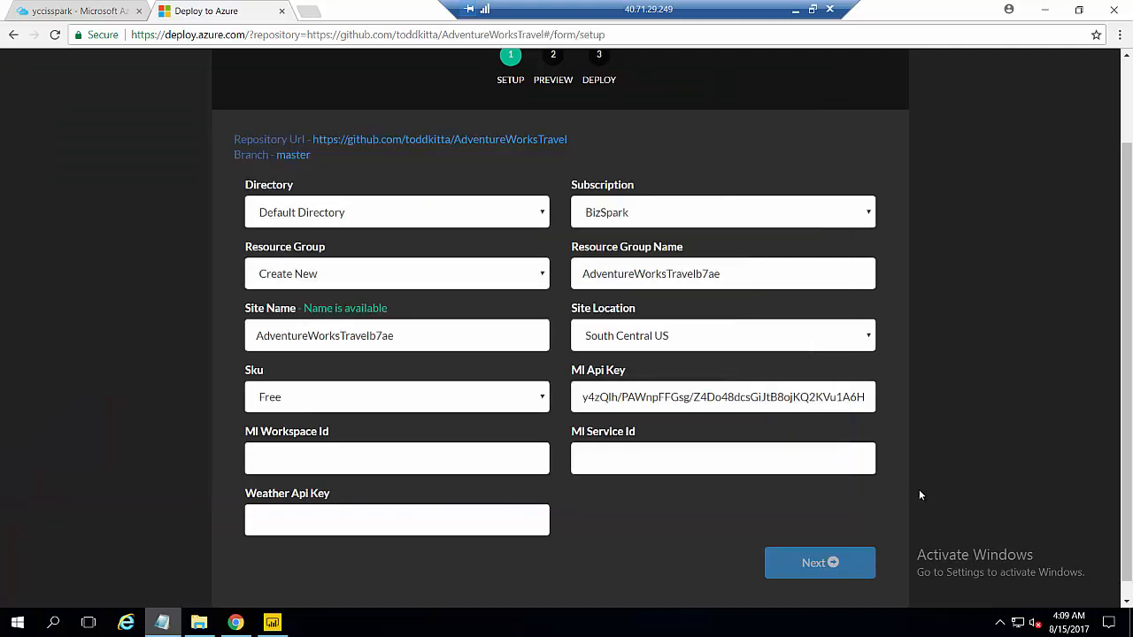
right_click(408, 469)
left_click(432, 339)
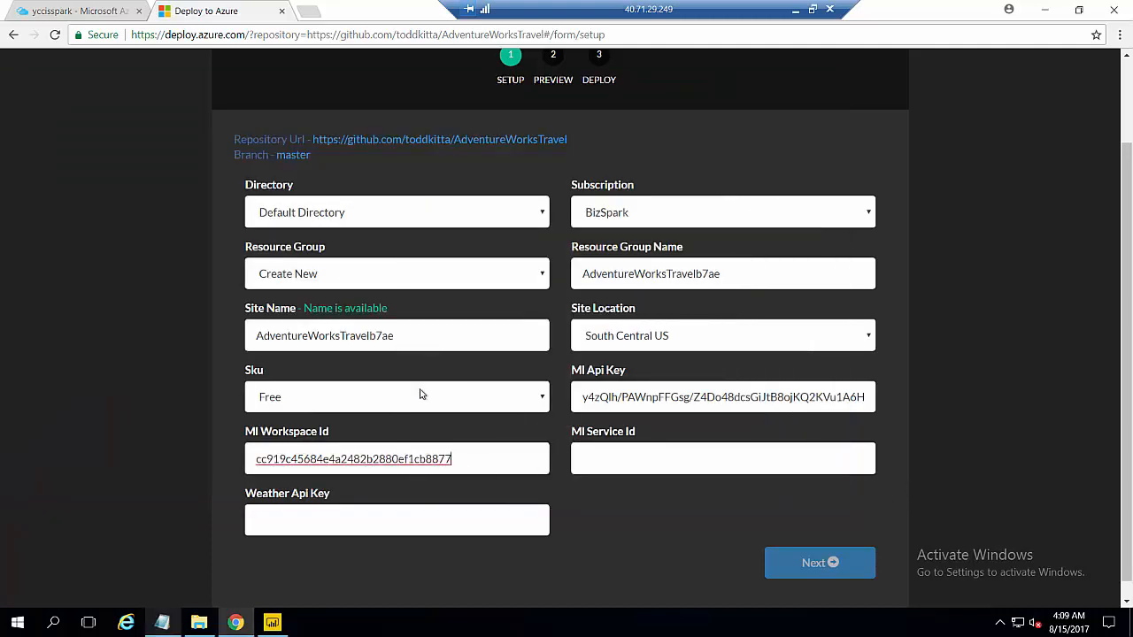
- Copy the service ID from the Notepad notes into the form's Ml Service Id field
left_click(163, 624)
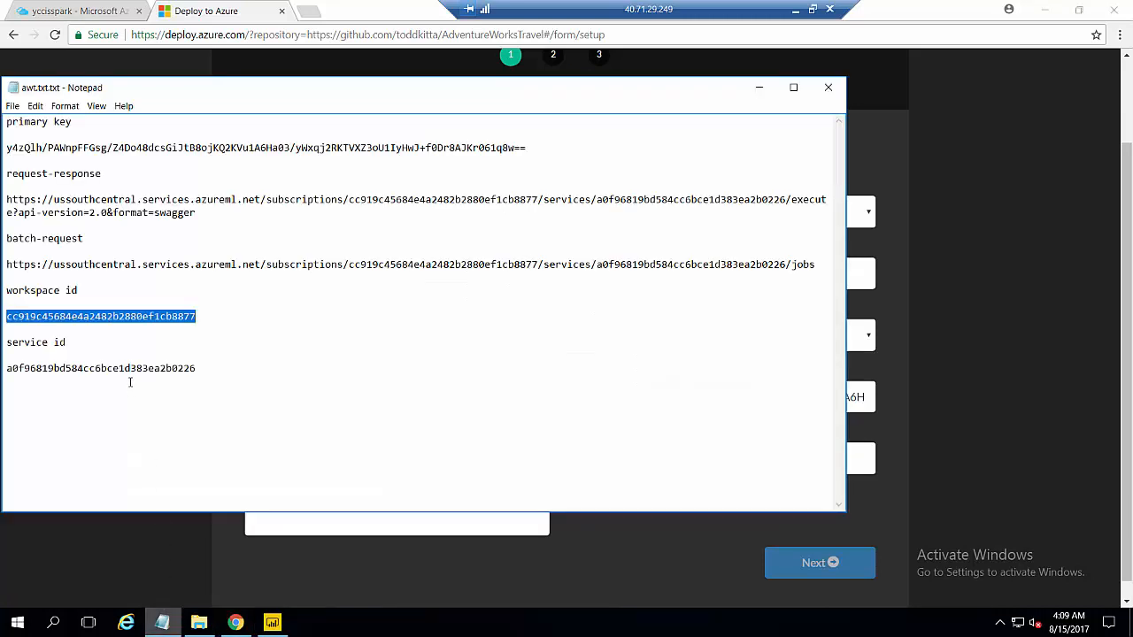
left_click_drag(204, 371, 7, 369)
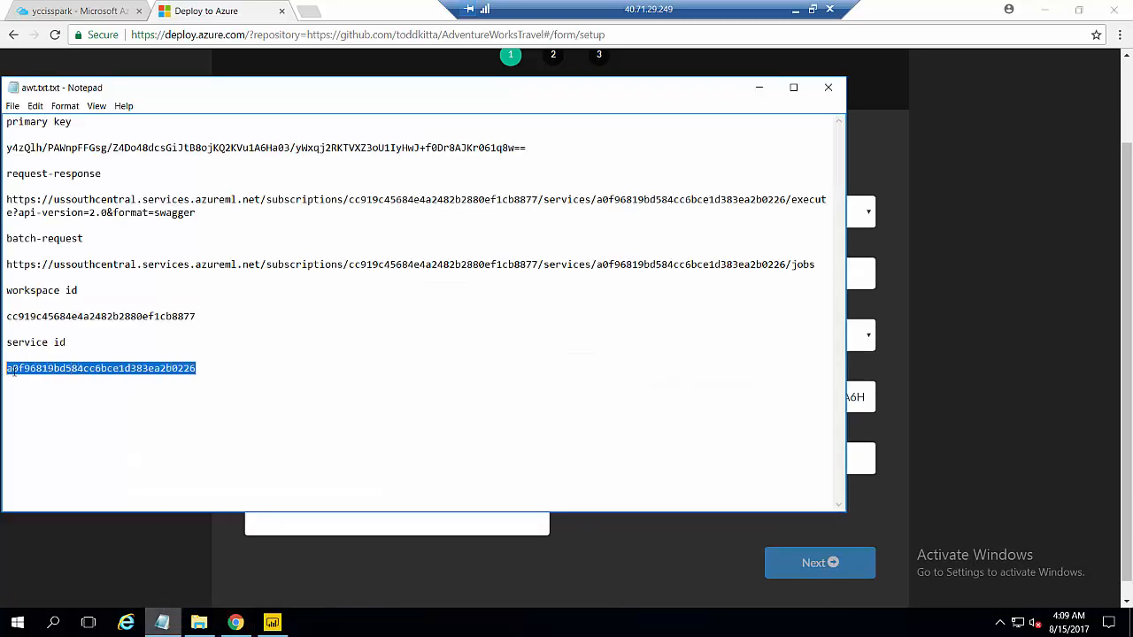
right_click(16, 373)
left_click(47, 412)
left_click(942, 469)
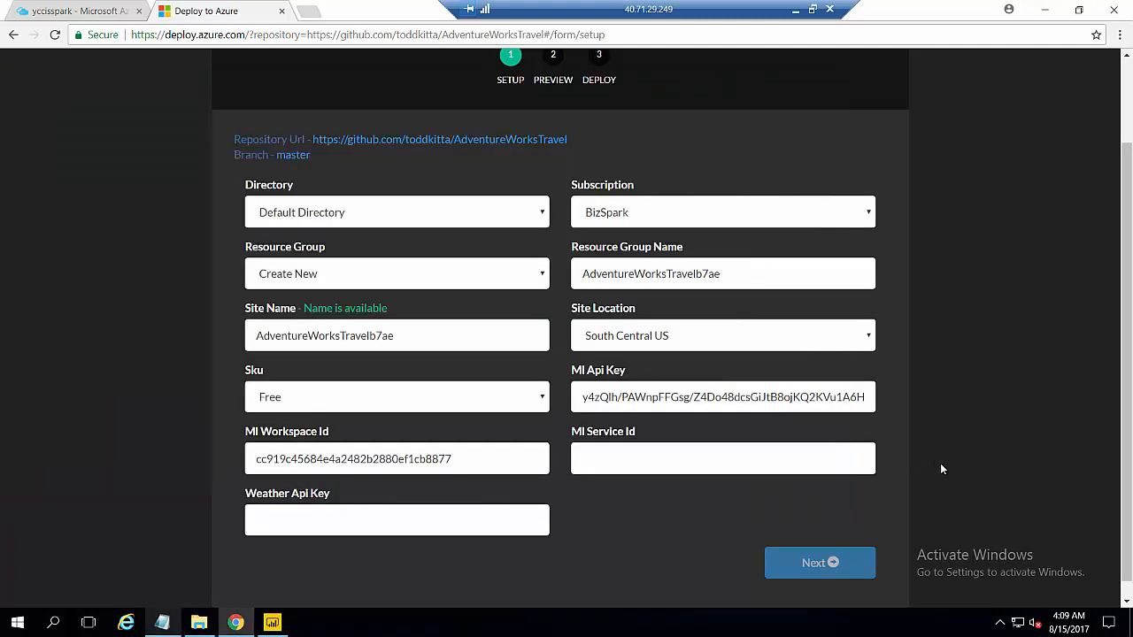
right_click(701, 466)
left_click(738, 348)
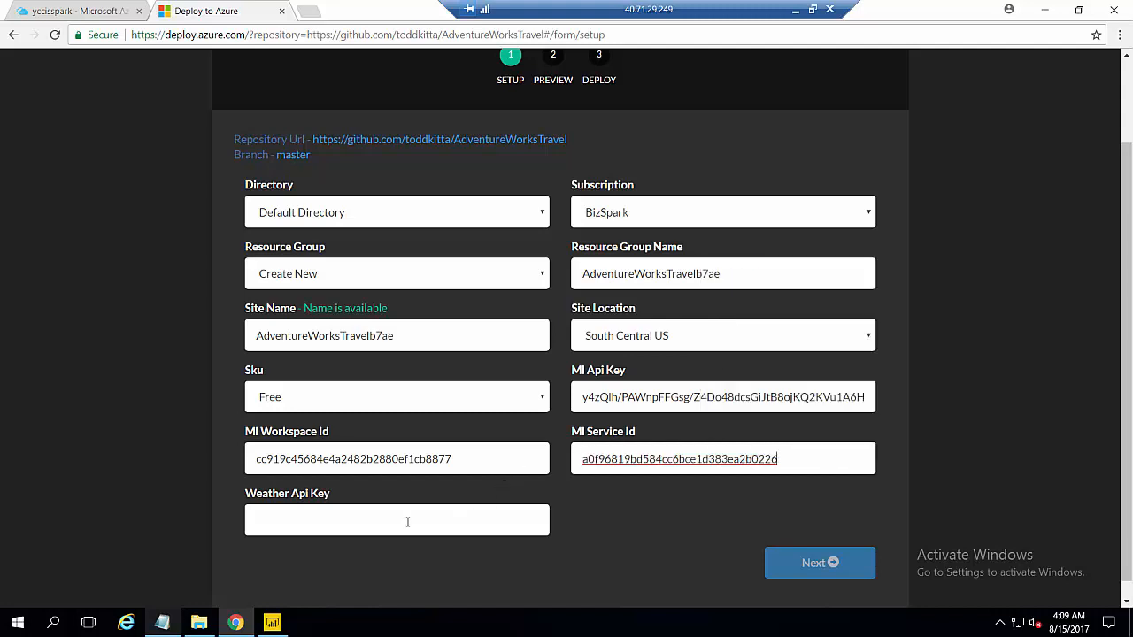
- Search the web for weather underground, open wunderground.com and locate its Weather API for Developers entry
key("ctrl+t")
type("weather")
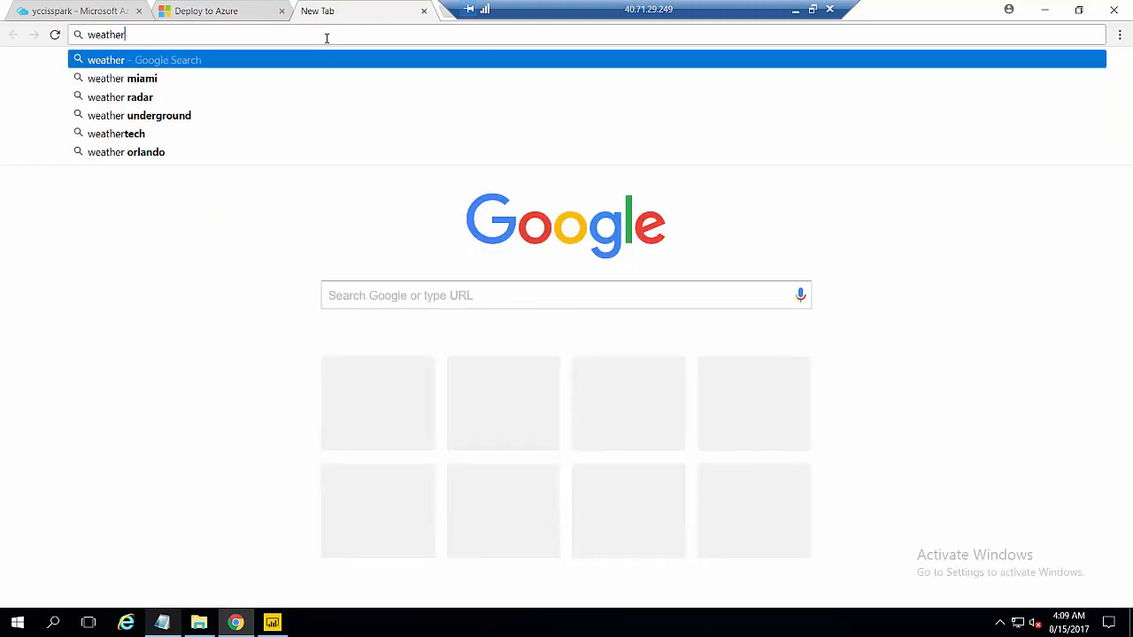
type(" underground")
key("Return")
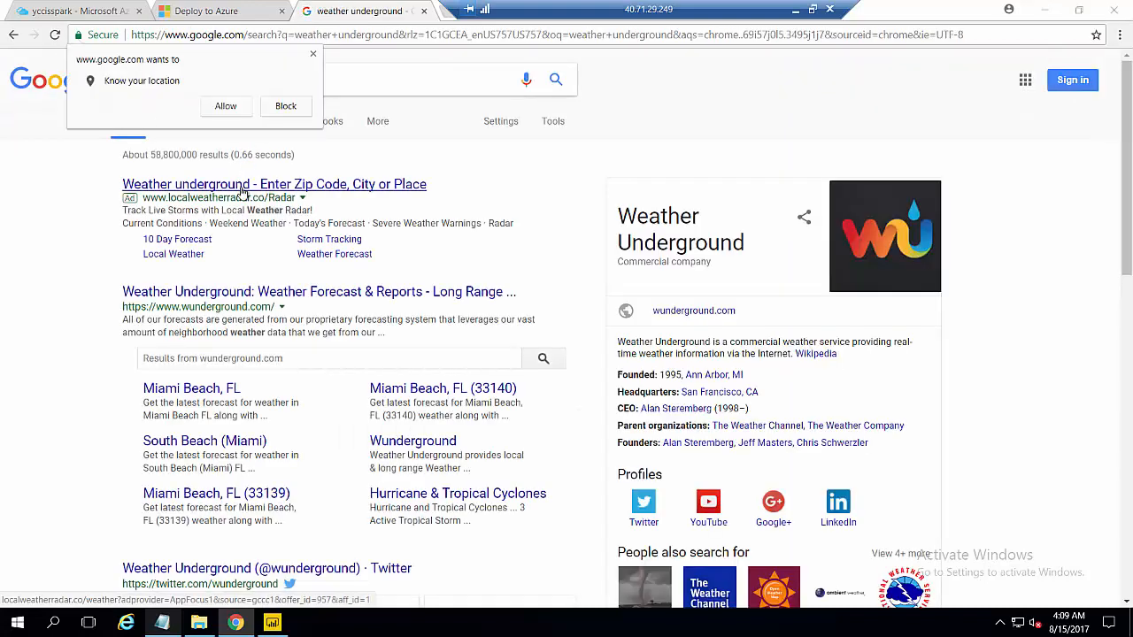
left_click(195, 292)
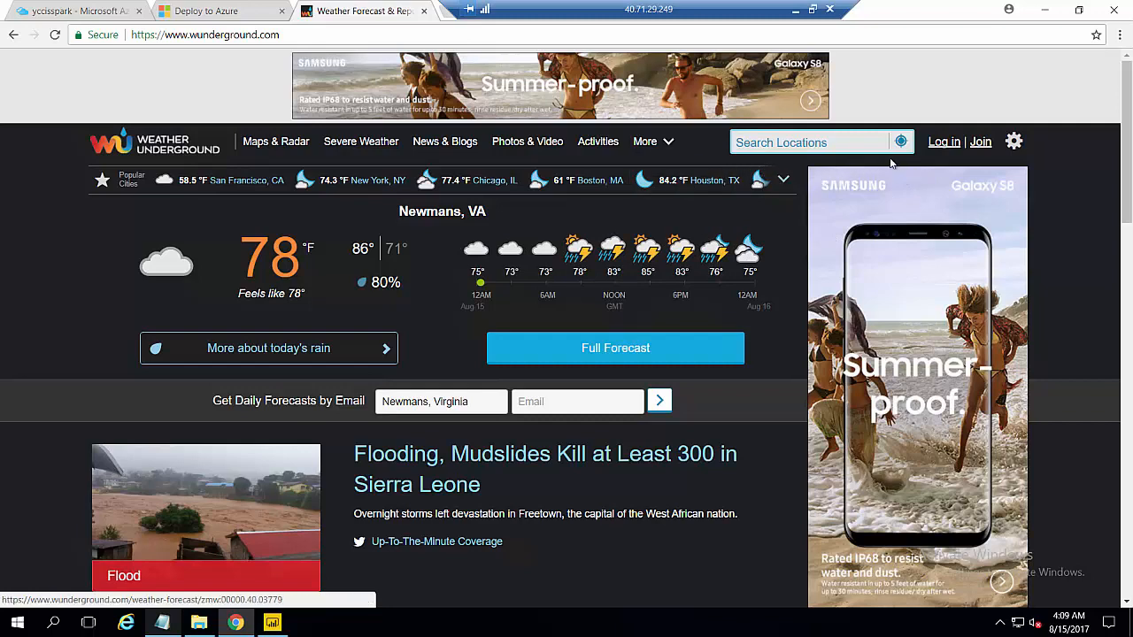
left_click(668, 150)
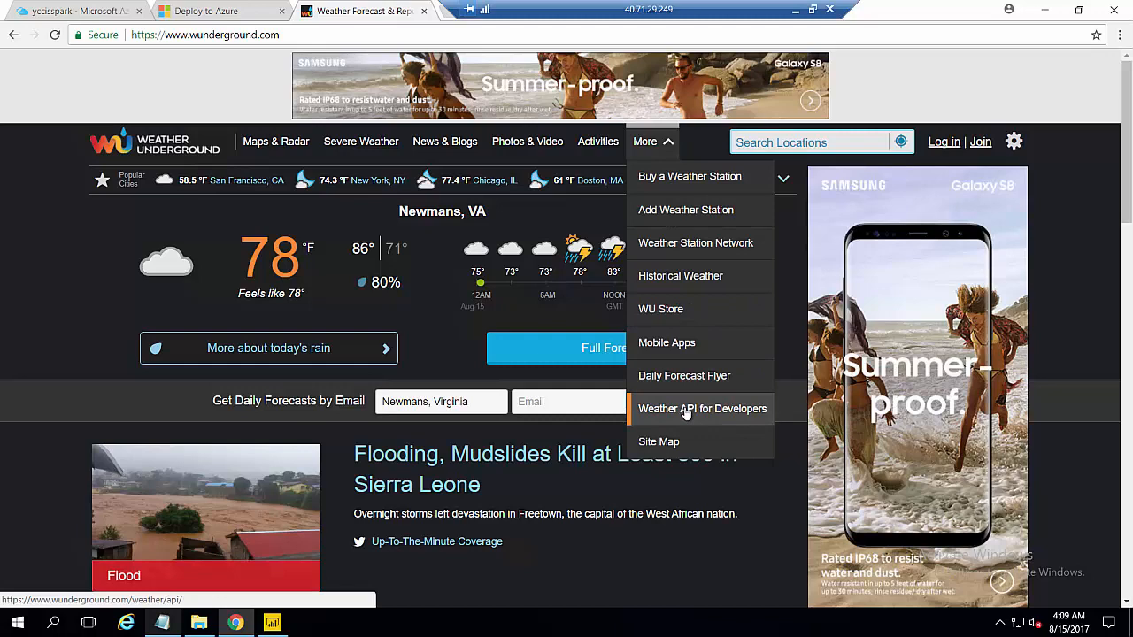
- Close the Weather Underground page and advance the Azure deployment form from setup to preview
left_click(425, 11)
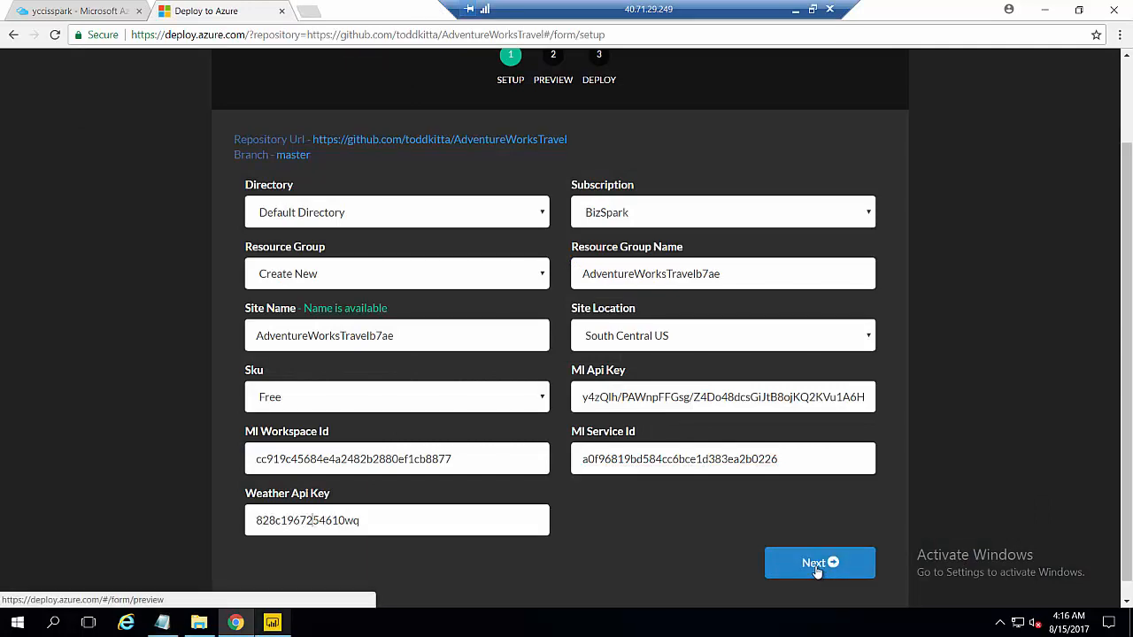
left_click(817, 571)
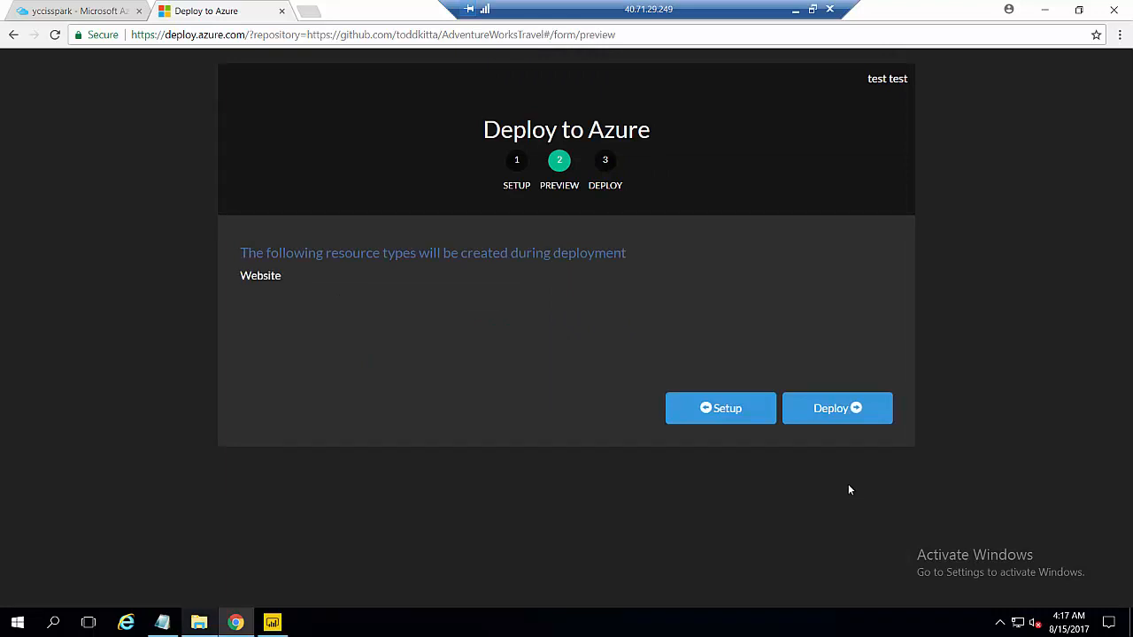
- Deploy the previewed website to Azure and run a delay prediction on the deployed site for the preset SEA to SAN flight
left_click(825, 412)
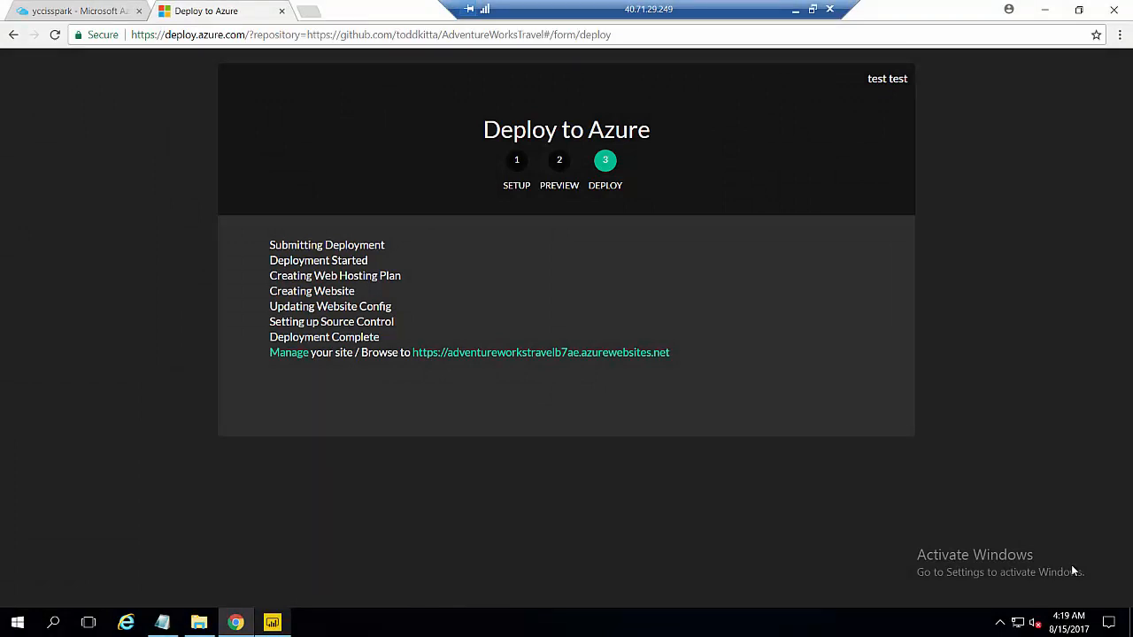
left_click(571, 353)
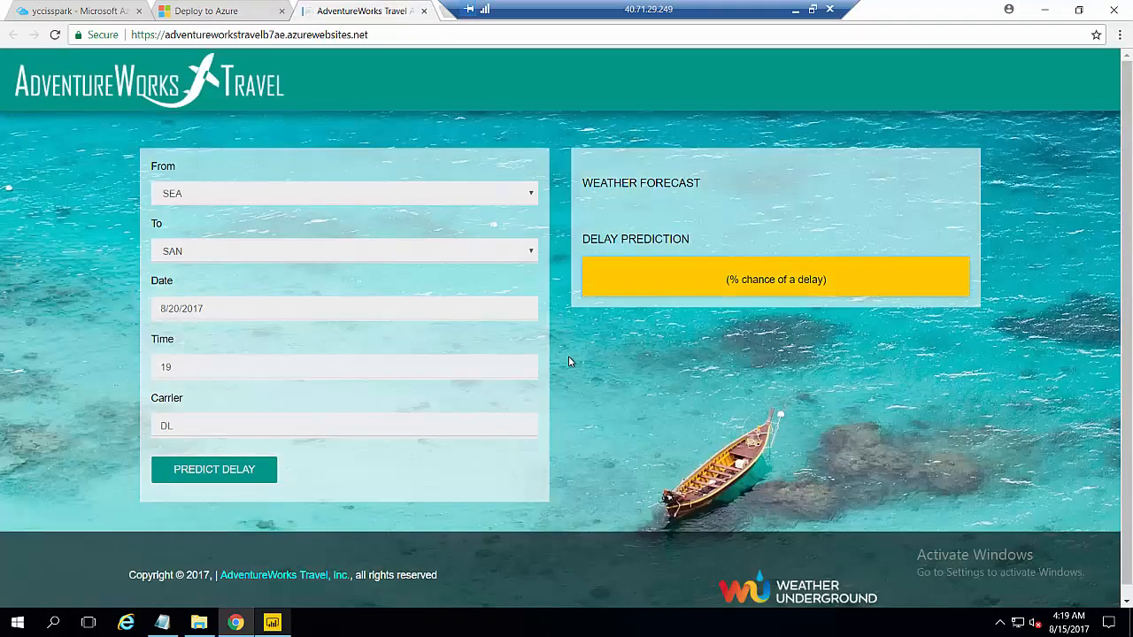
left_click(518, 426)
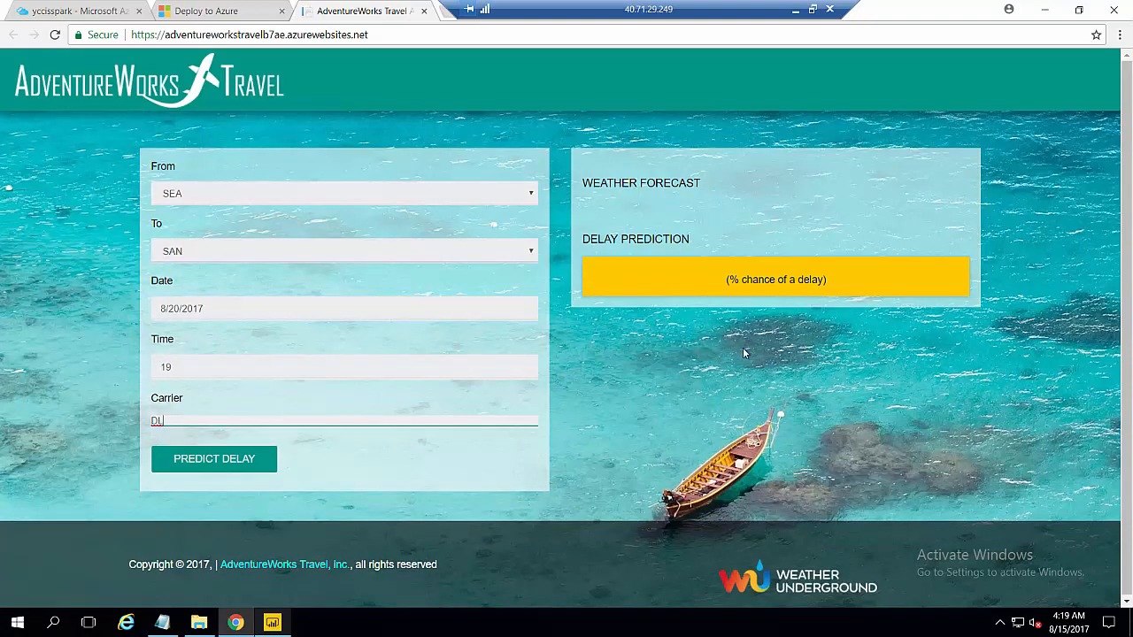
left_click(244, 460)
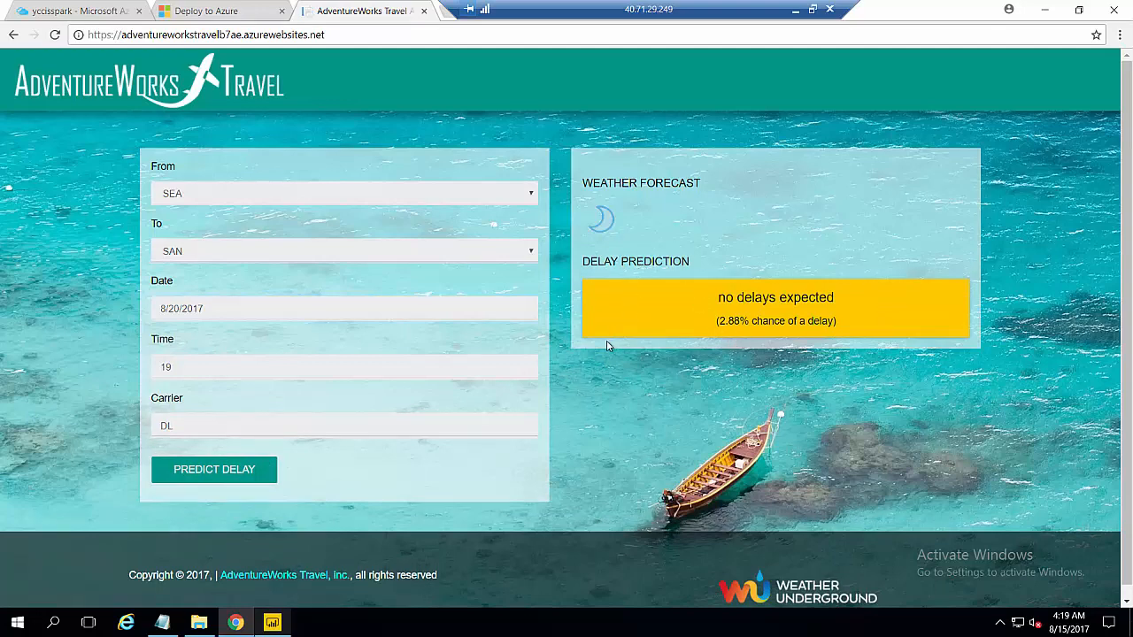
- Set the flight route in the prediction form from SFO to MIA
left_click(311, 205)
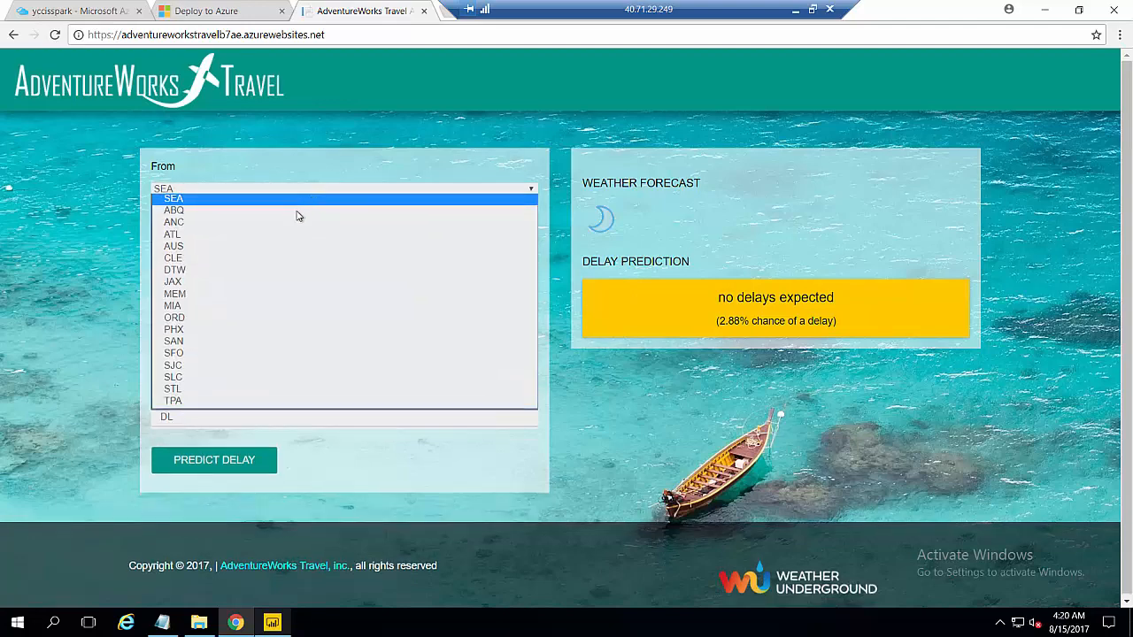
left_click(216, 353)
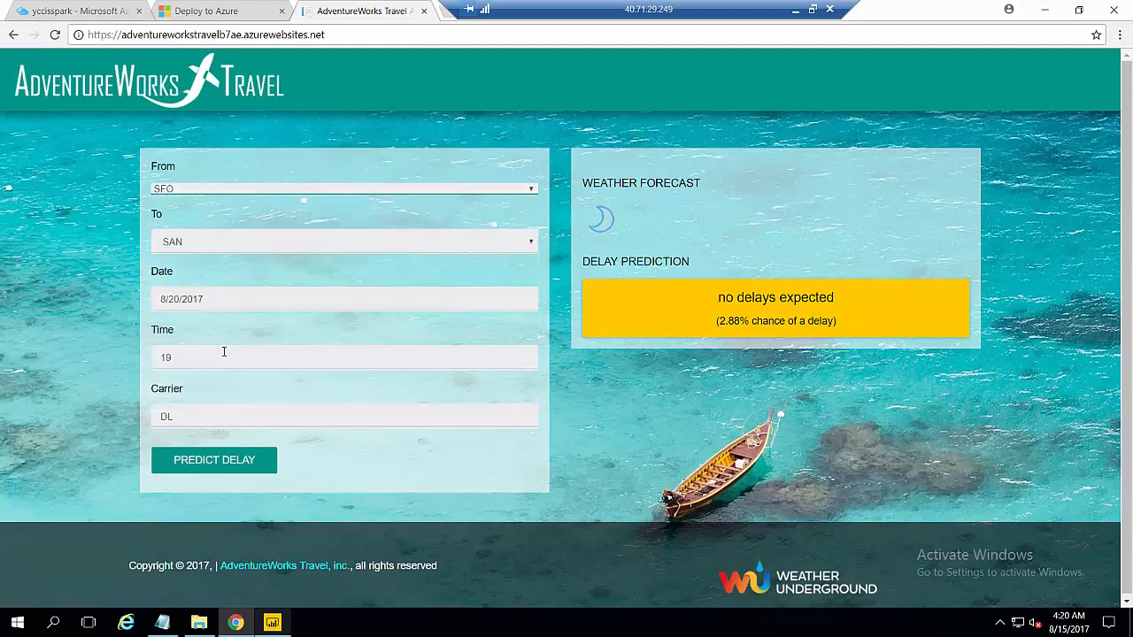
left_click(215, 247)
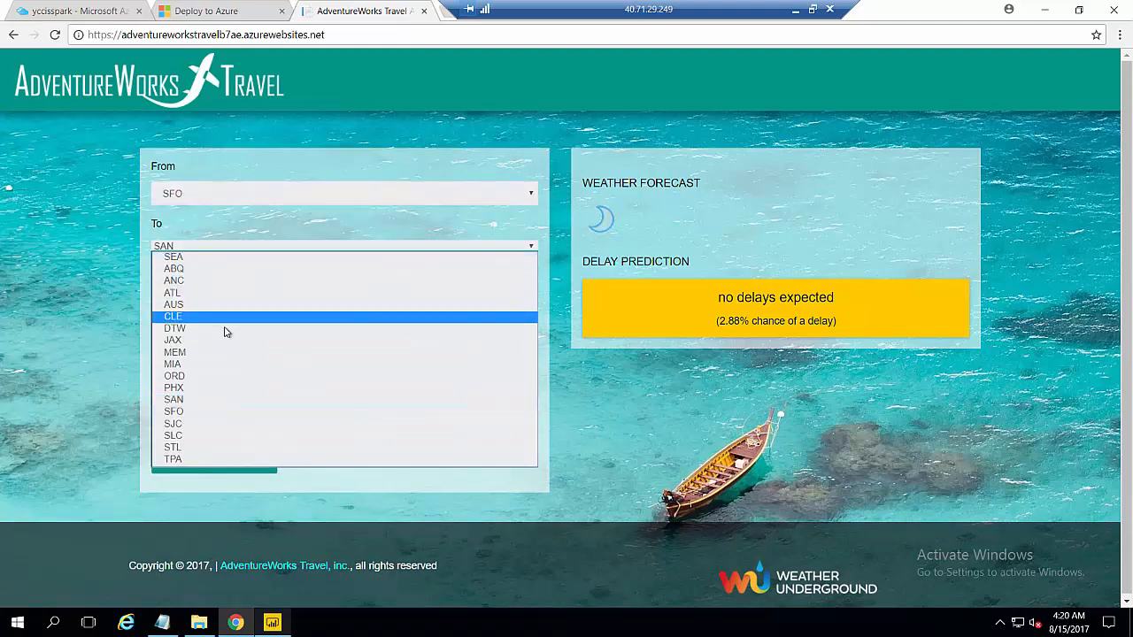
left_click(200, 389)
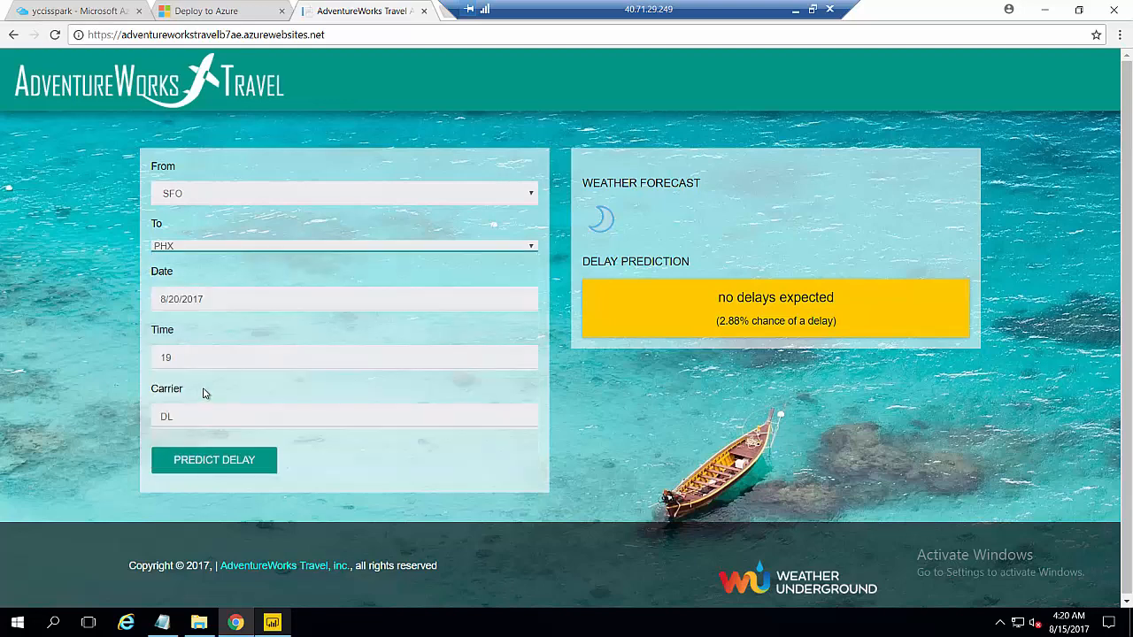
left_click(245, 249)
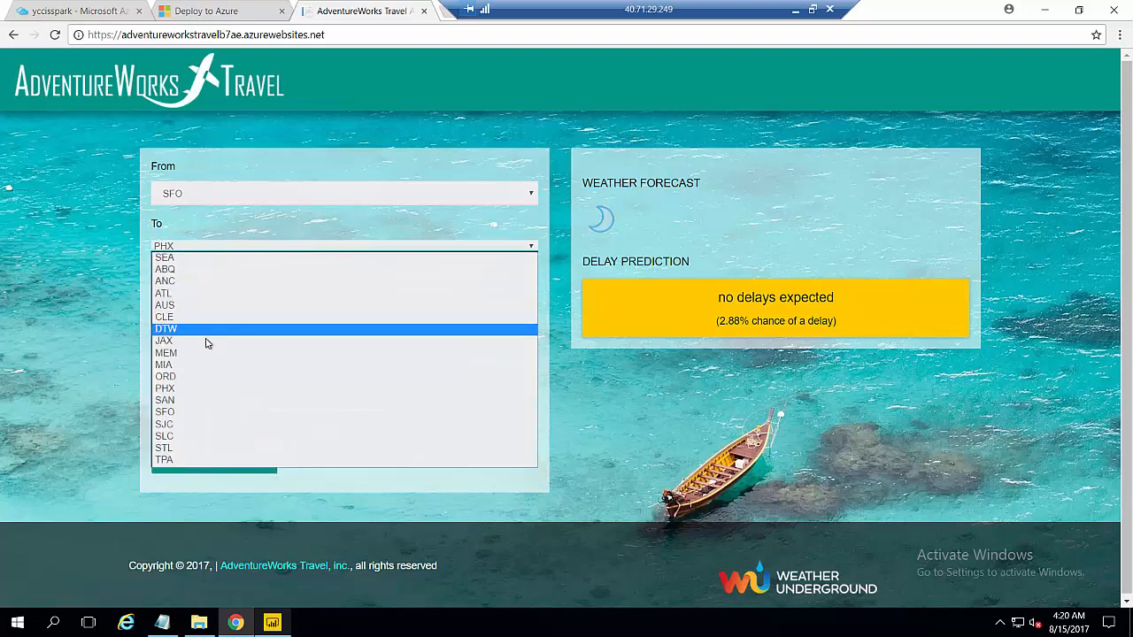
left_click(200, 365)
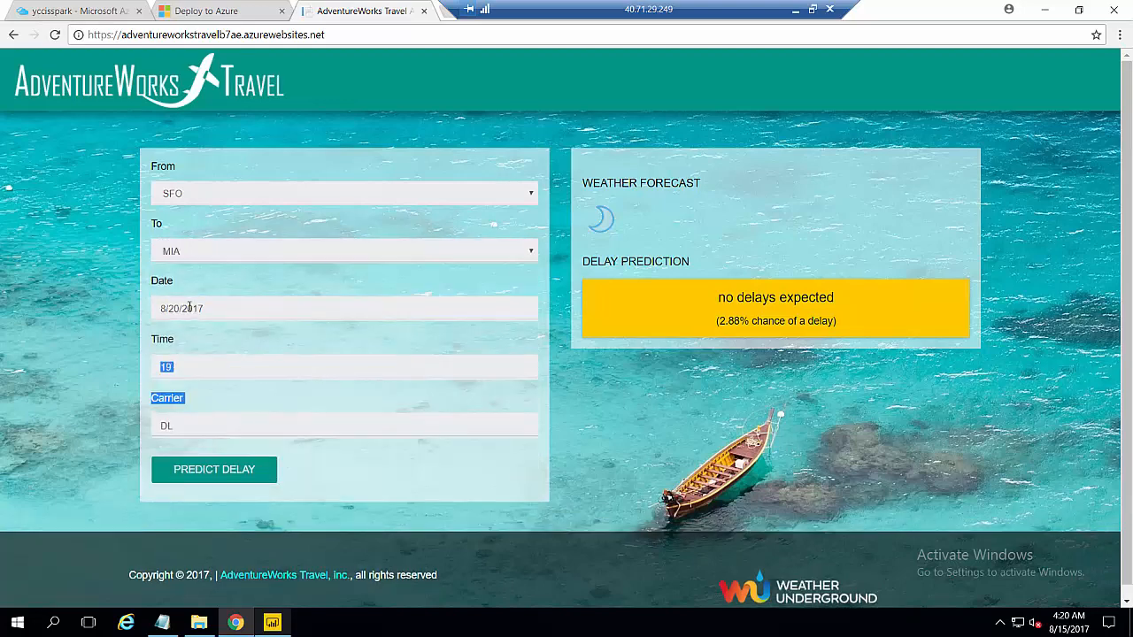
- Set the flight date to 8/19/2017 and the time to 14
left_click(202, 366)
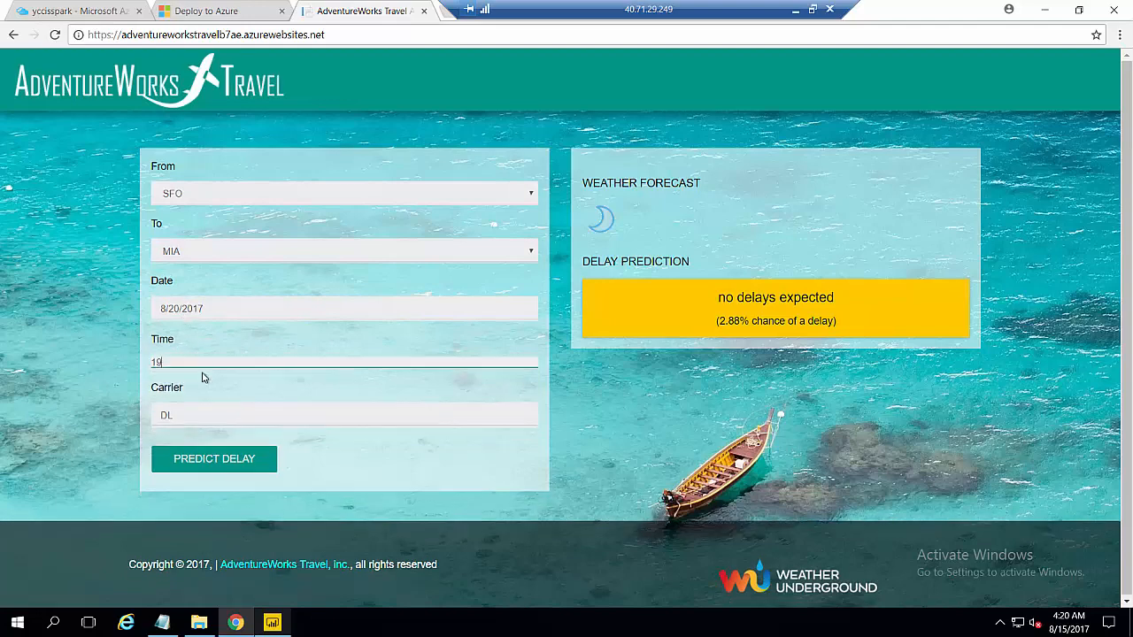
left_click(177, 316)
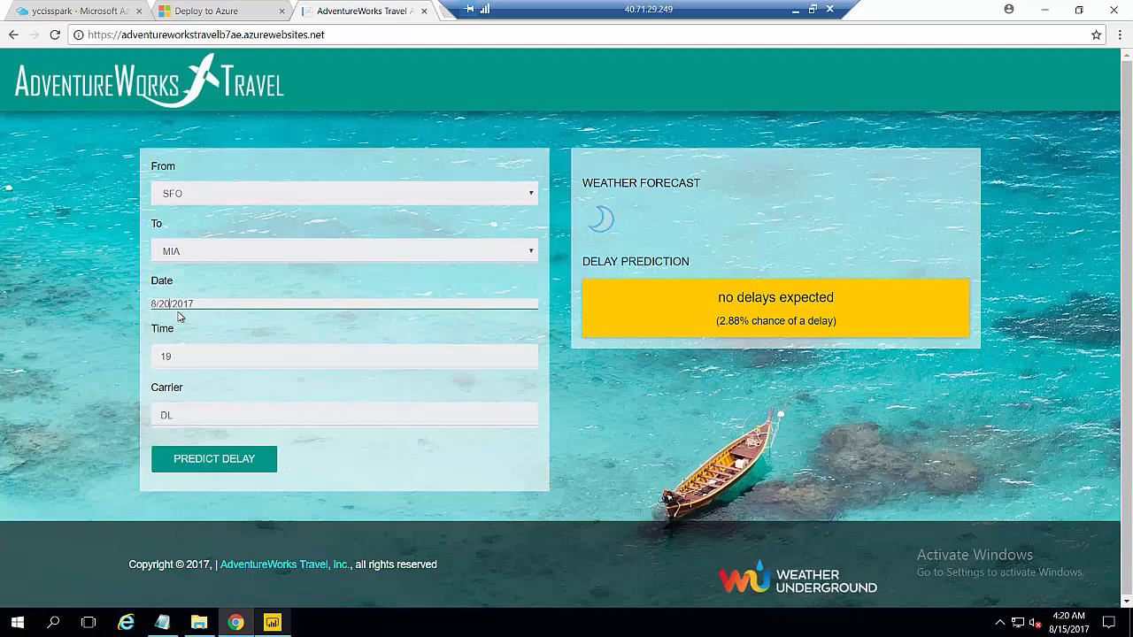
key("BackSpace")
key("BackSpace")
key("BackSpace")
type("19/")
left_click(173, 358)
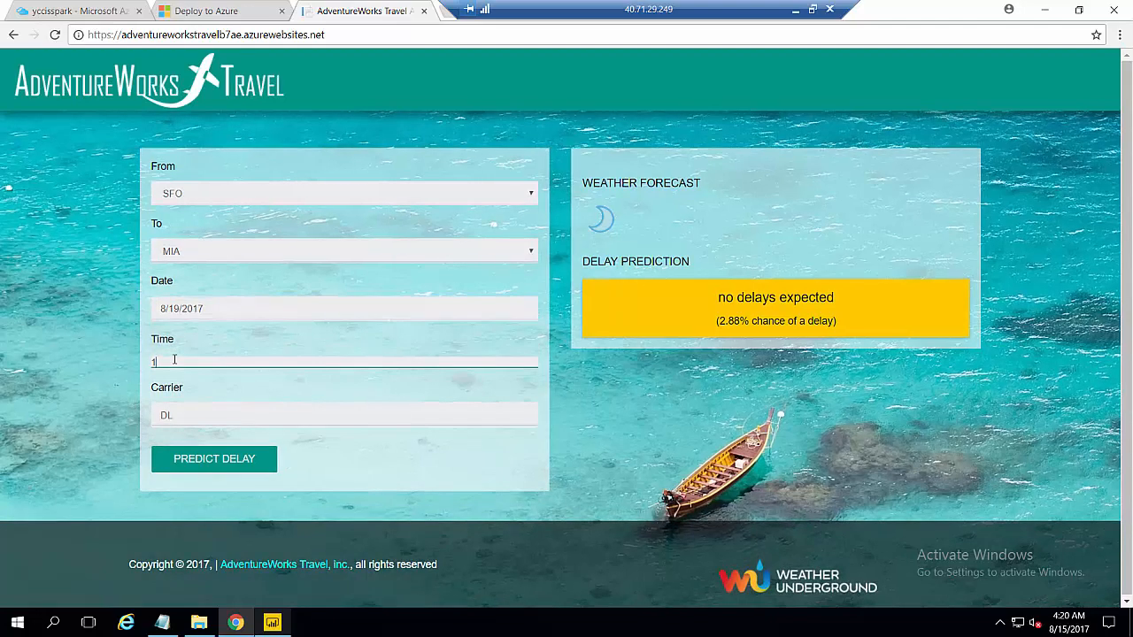
type("14")
- Set the carrier to aa, predict the delay and check the weather forecast description
left_click(177, 414)
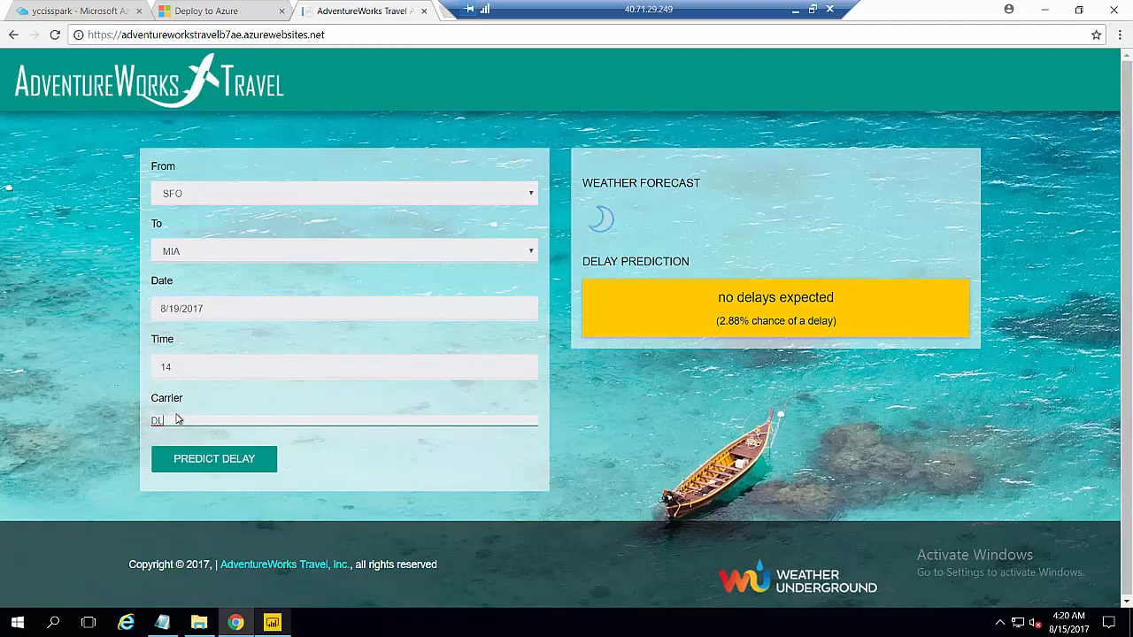
type("aa")
left_click(188, 459)
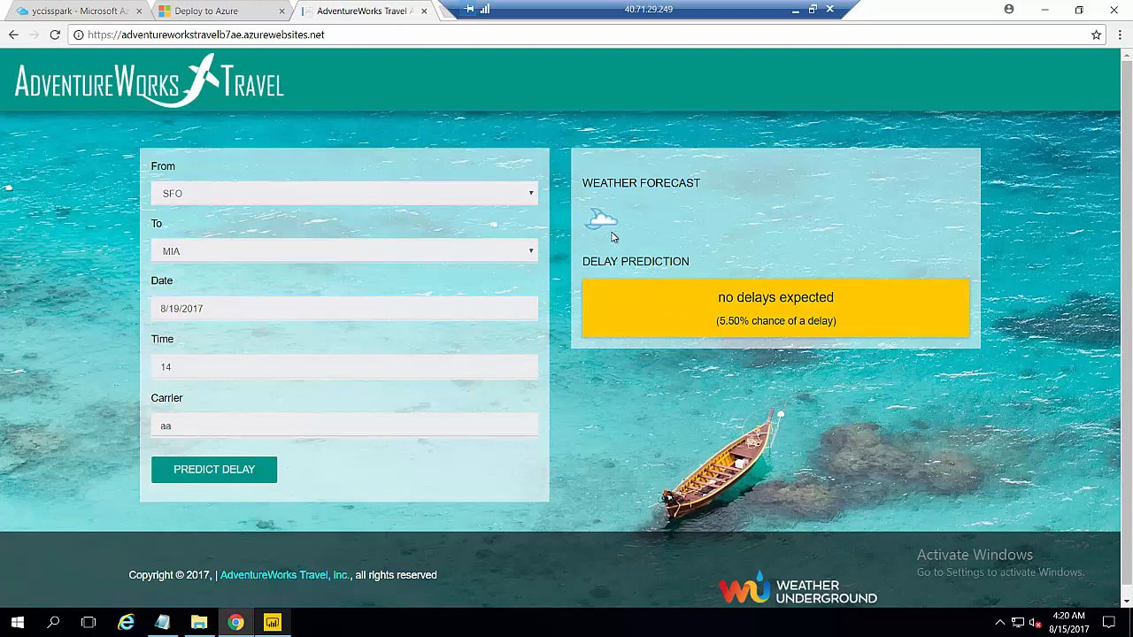
mouse_move(612, 235)
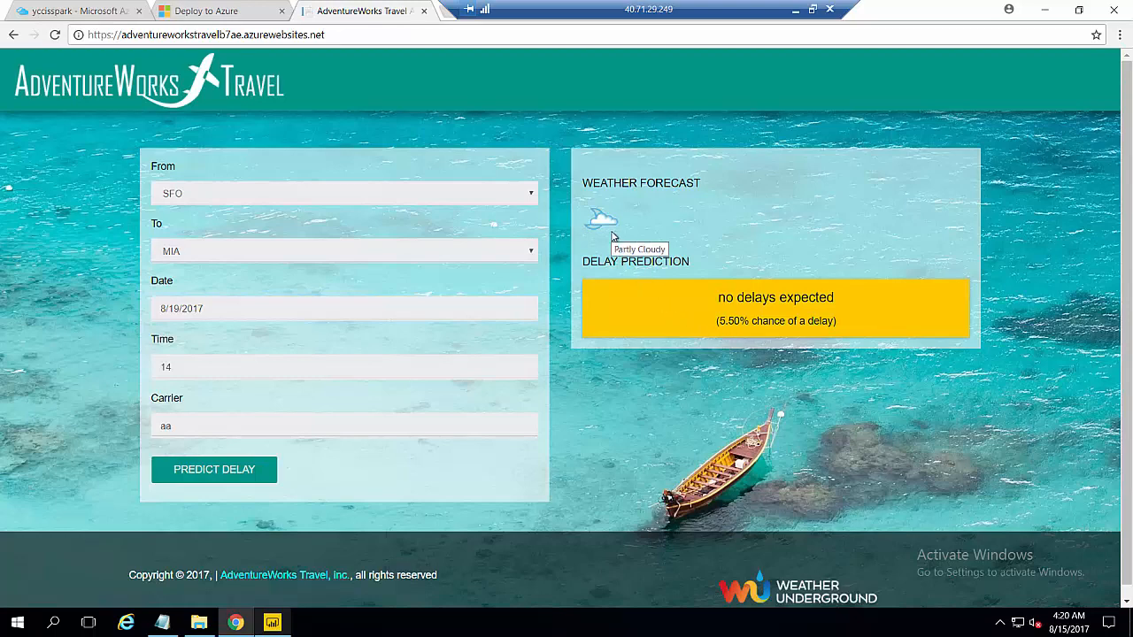
- Change the flight route in the prediction form to ATL as origin and PHX as destination
left_click(314, 195)
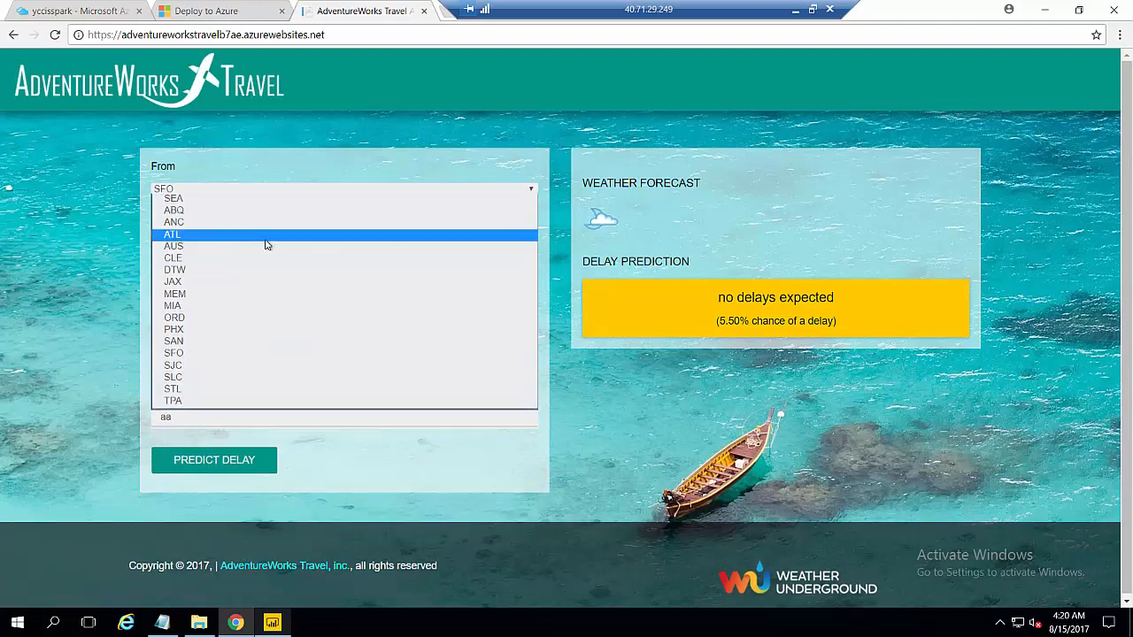
left_click(267, 235)
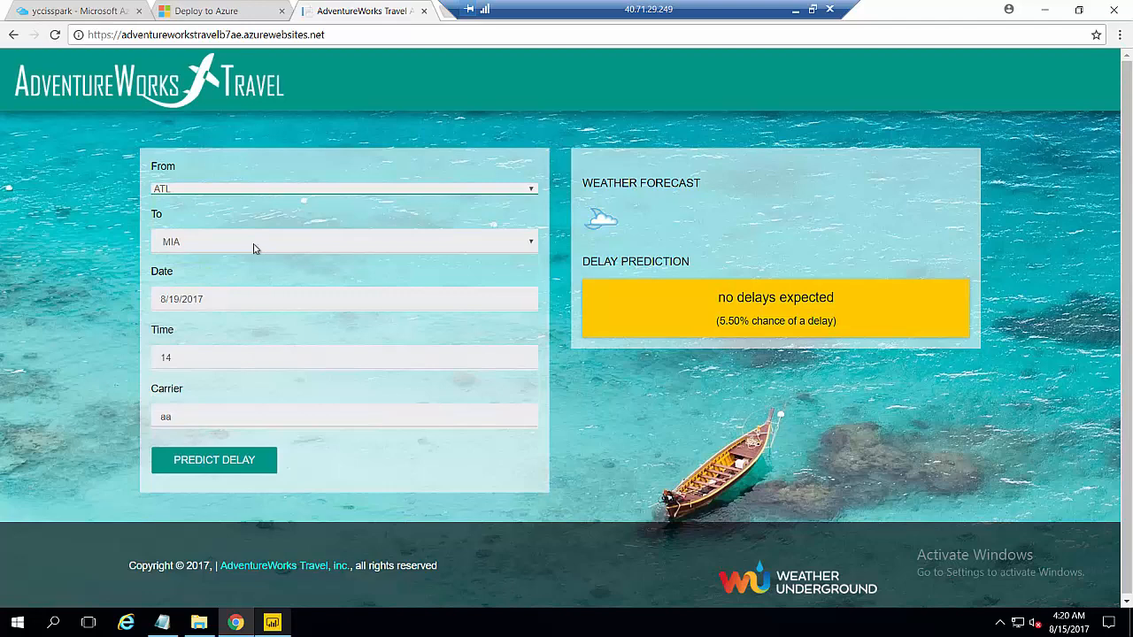
left_click(253, 248)
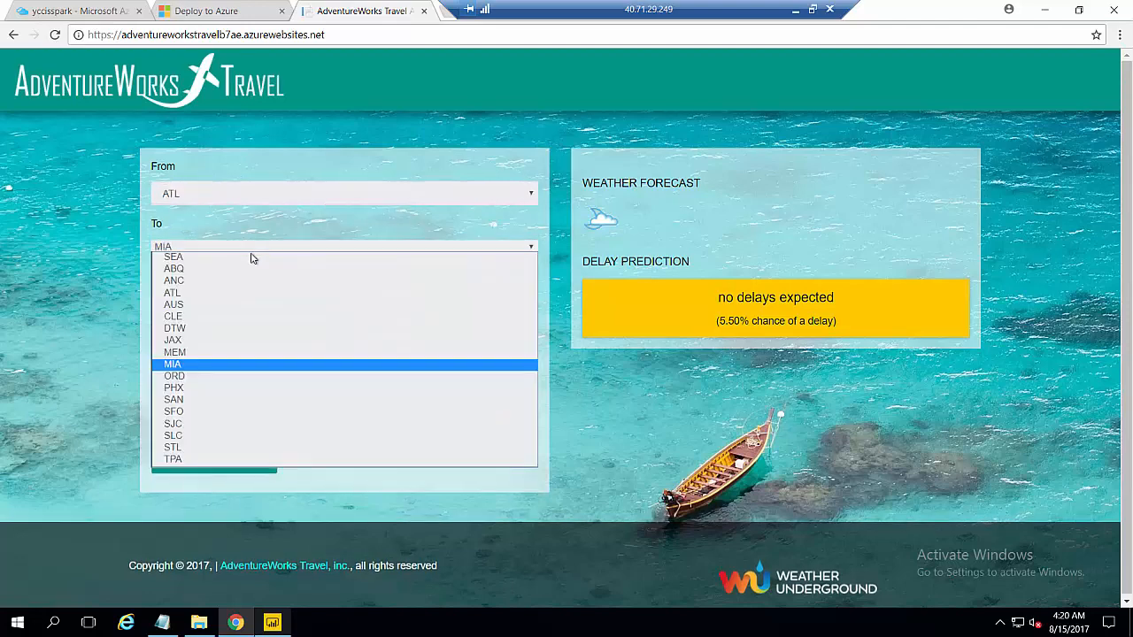
left_click(210, 395)
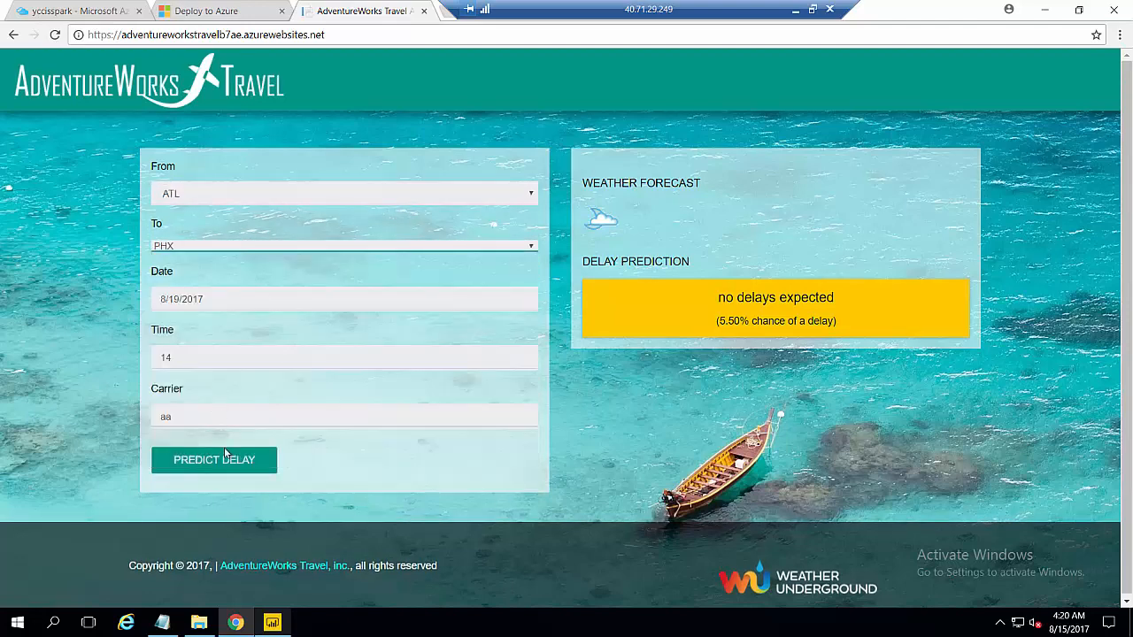
- Set the flight date to 8/16/2017 and the time to 11
left_click(179, 300)
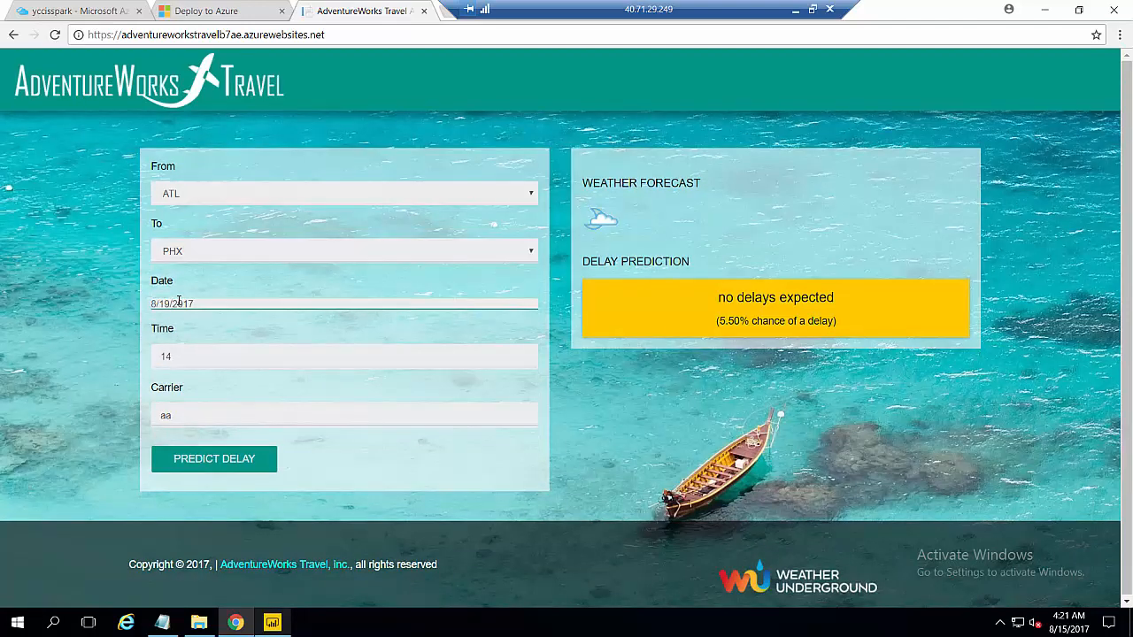
key("BackSpace")
key("BackSpace")
type("6/")
left_click(177, 363)
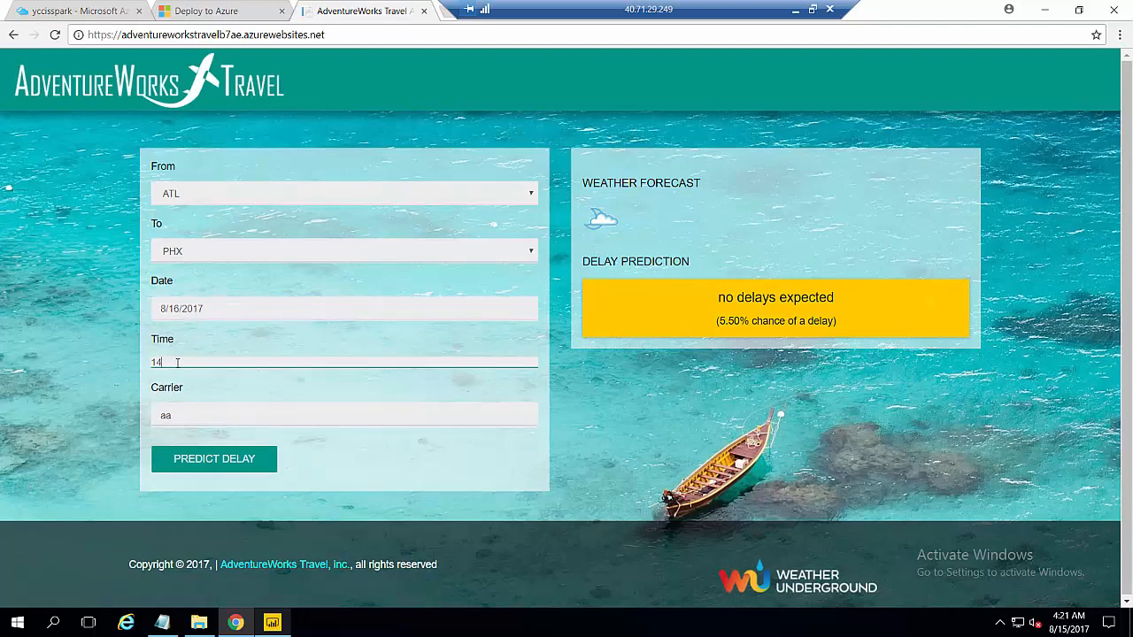
key("BackSpace")
key("BackSpace")
- Set the carrier to ua and predict the delay for the ATL to PHX flight
left_click(176, 412)
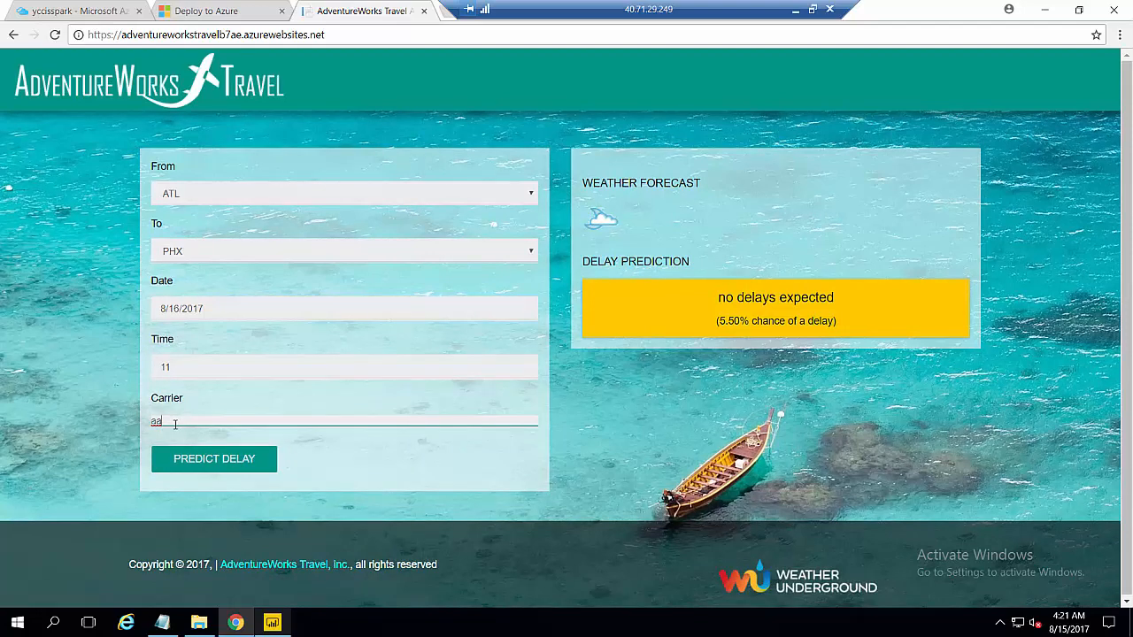
key("BackSpace")
left_click(211, 457)
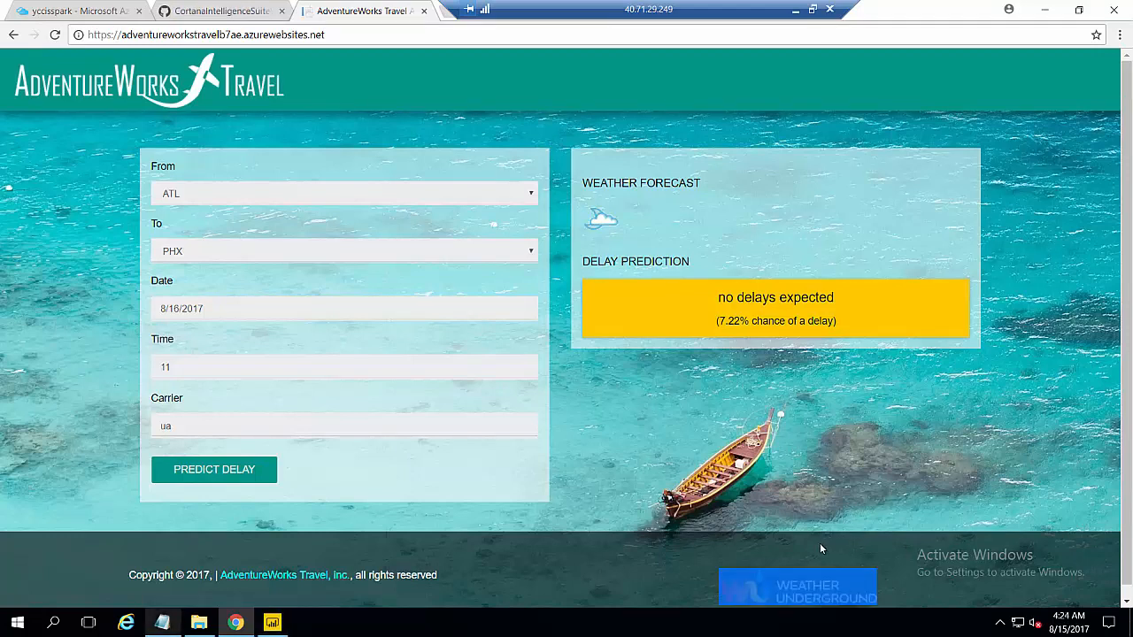
- Open Exercise 8: Cleanup of Azure Resources from the workshop manual's README on GitHub and read its resource deletion instructions
left_click(206, 20)
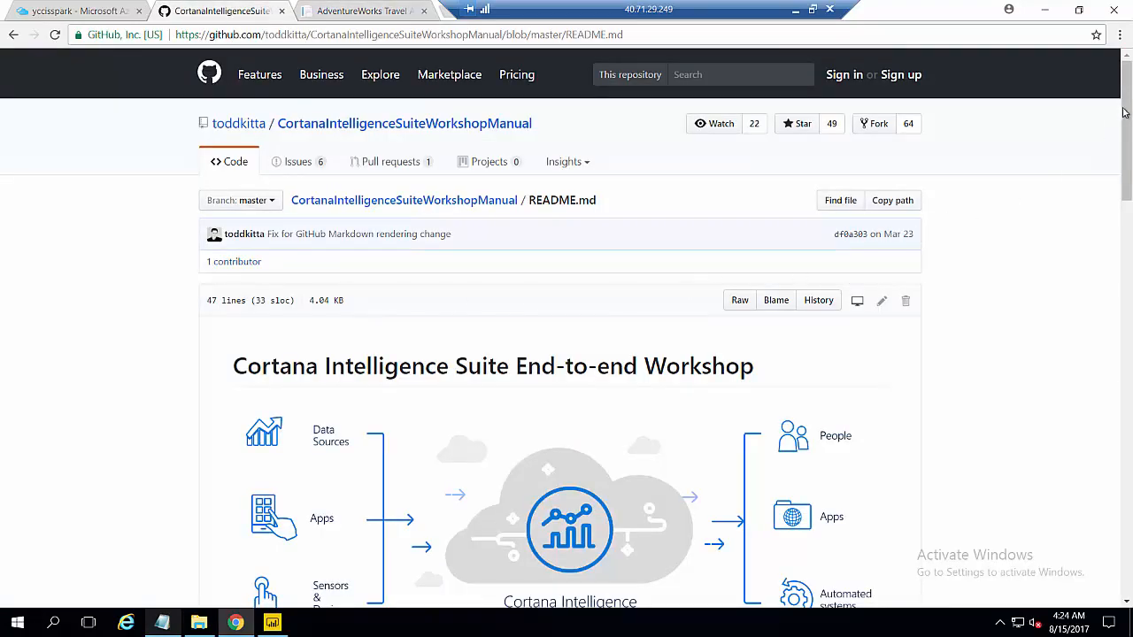
left_click_drag(1125, 150, 1120, 525)
left_click(423, 417)
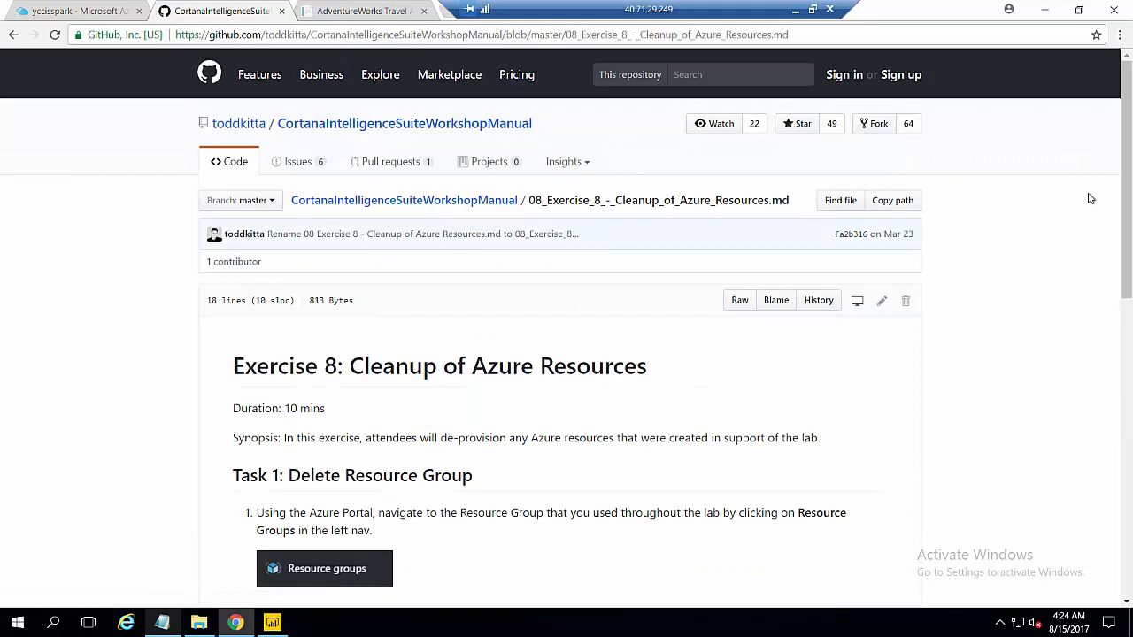
left_click_drag(1126, 133, 1104, 245)
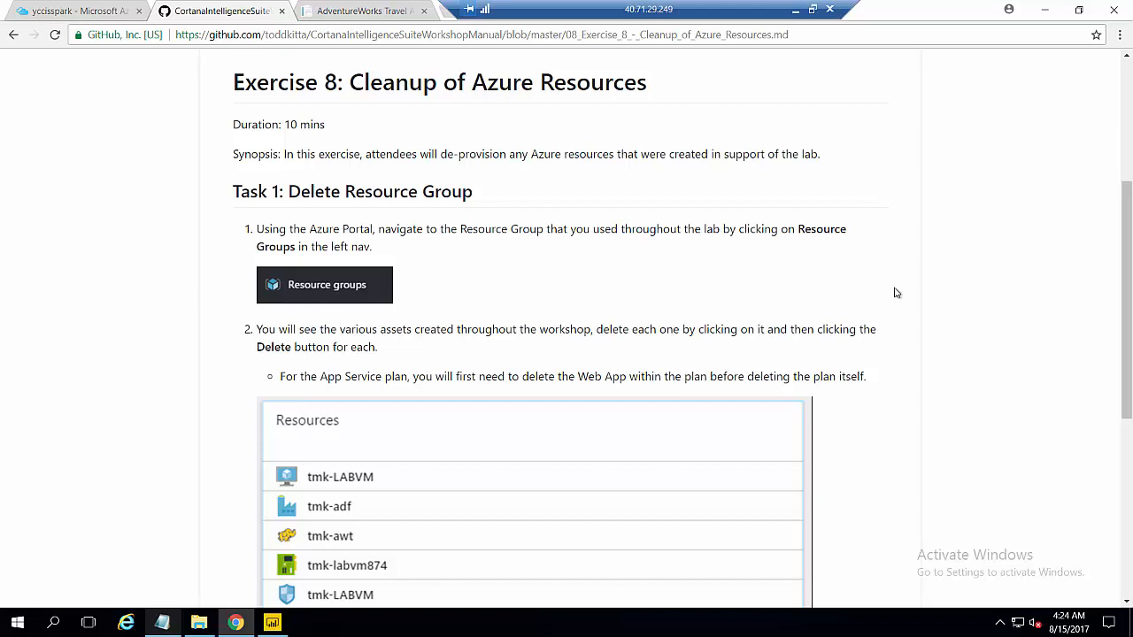
left_click_drag(1128, 265, 1036, 419)
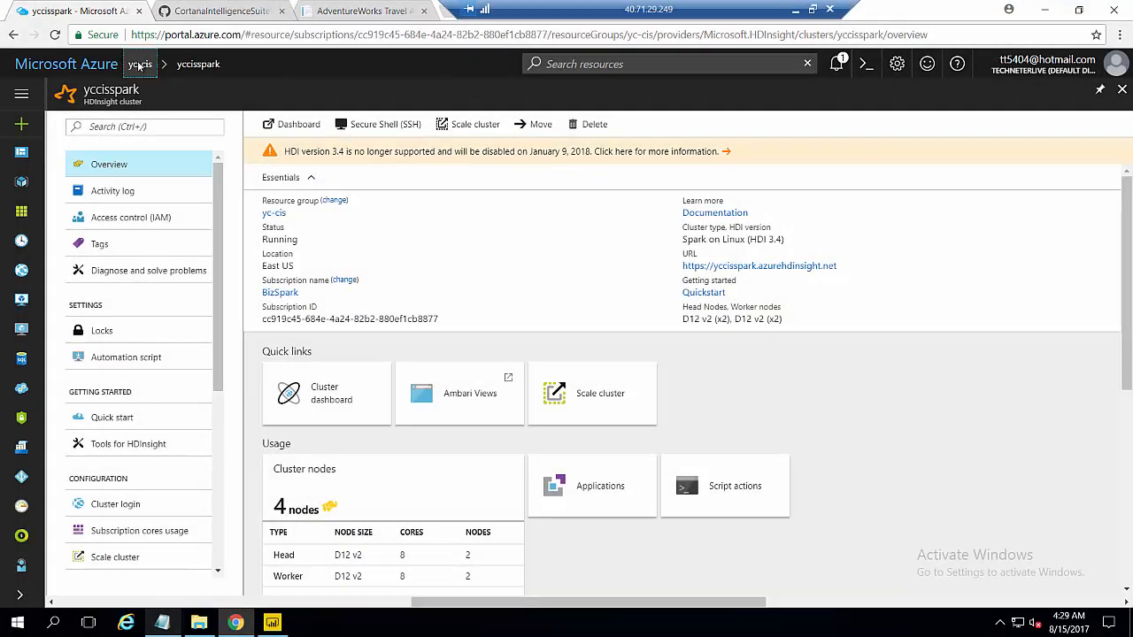
- Delete the yc-cis resource group in the Azure portal, confirming with its name, and return to the AdventureWorks Travel page
left_click(139, 66)
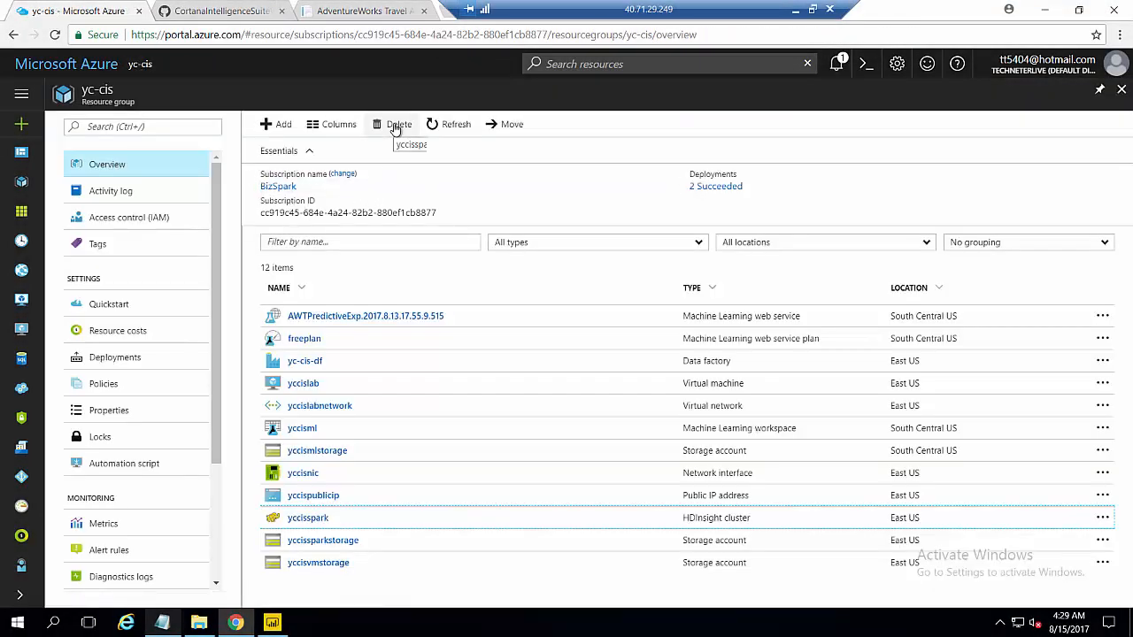
left_click(395, 127)
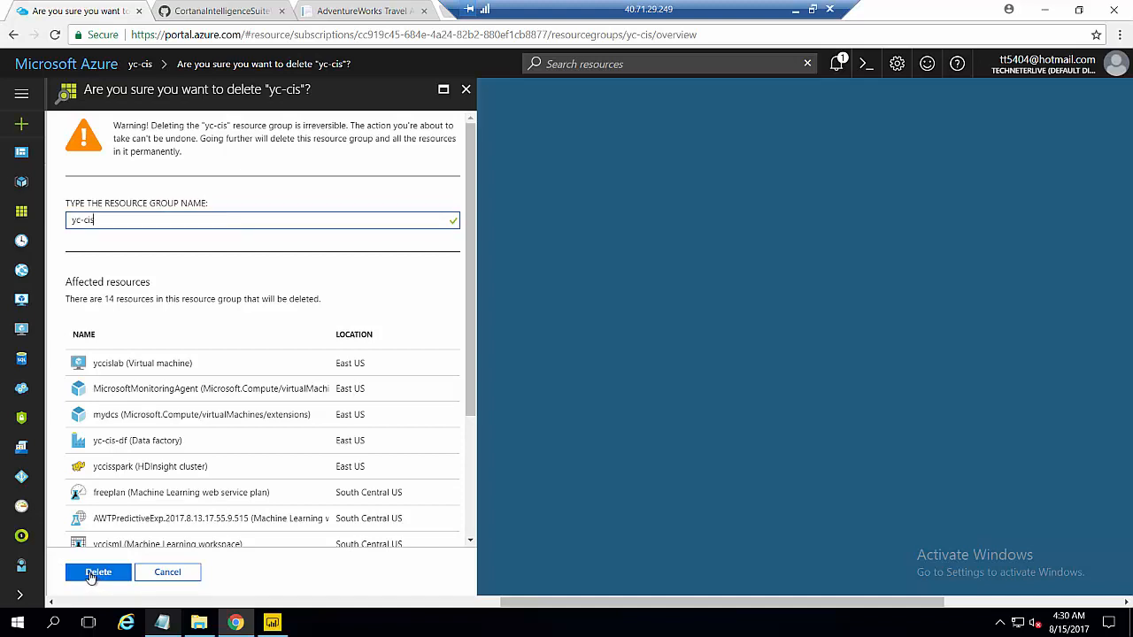
left_click(94, 575)
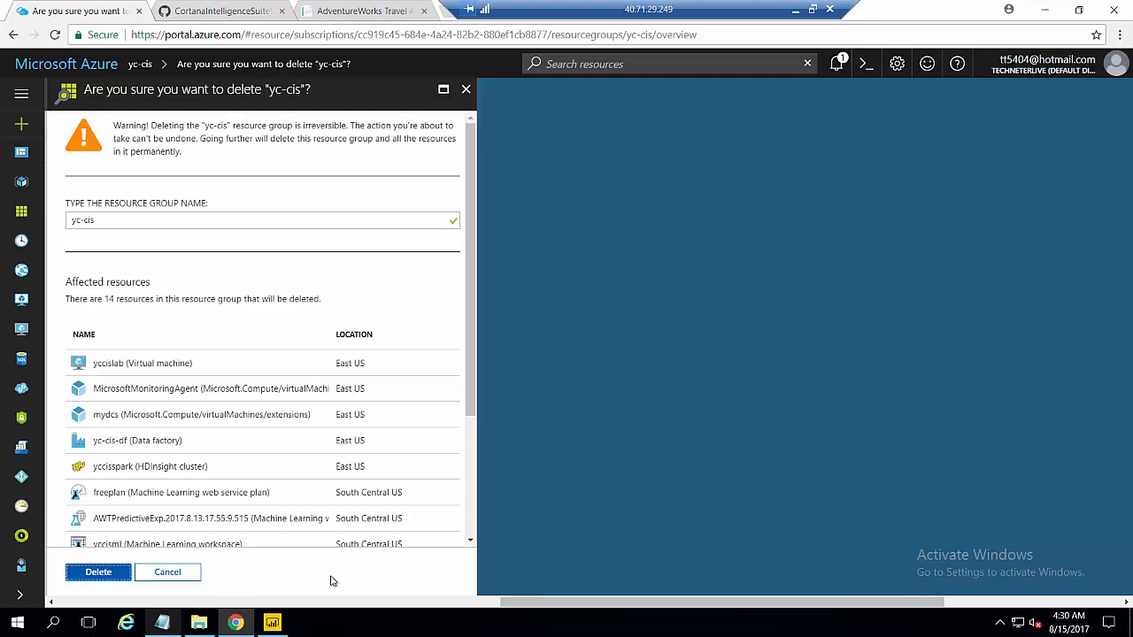
left_click(97, 573)
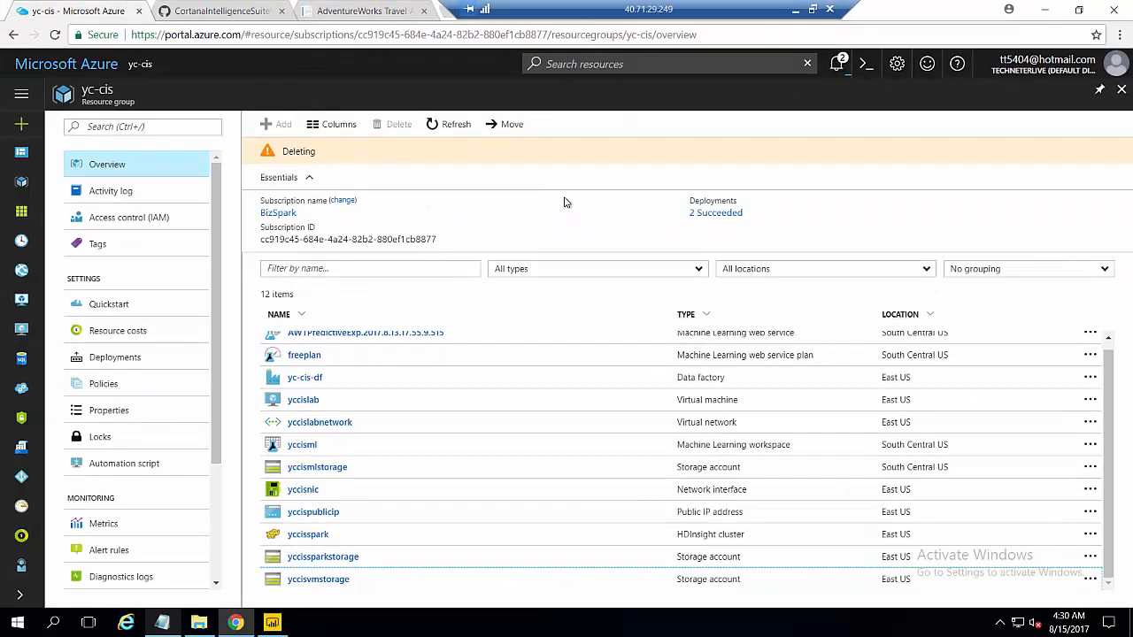
left_click(358, 12)
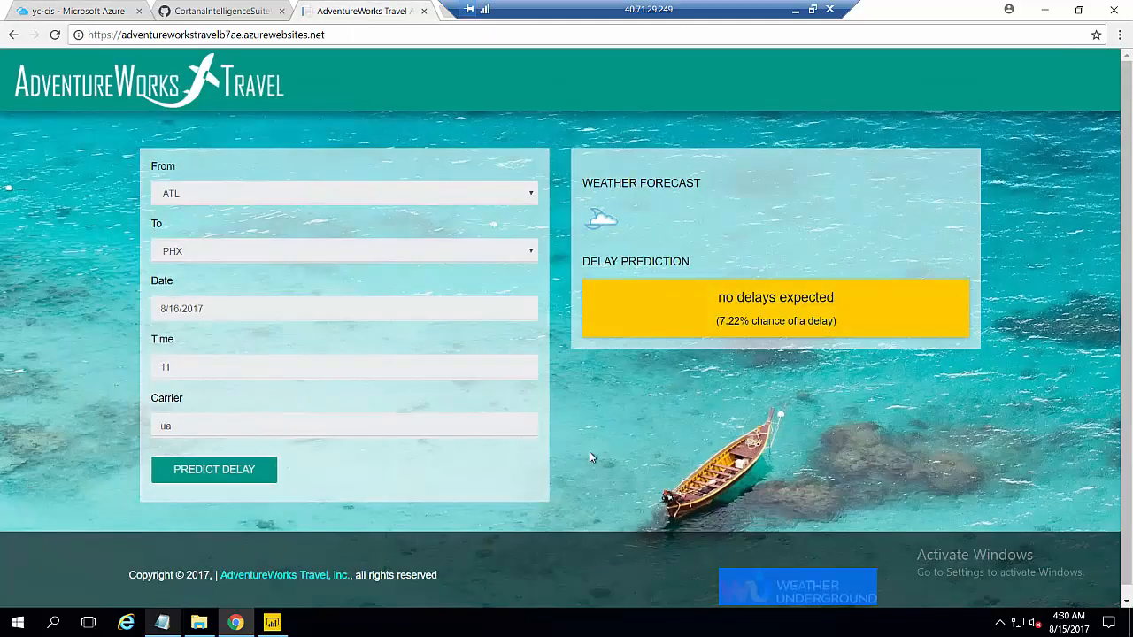